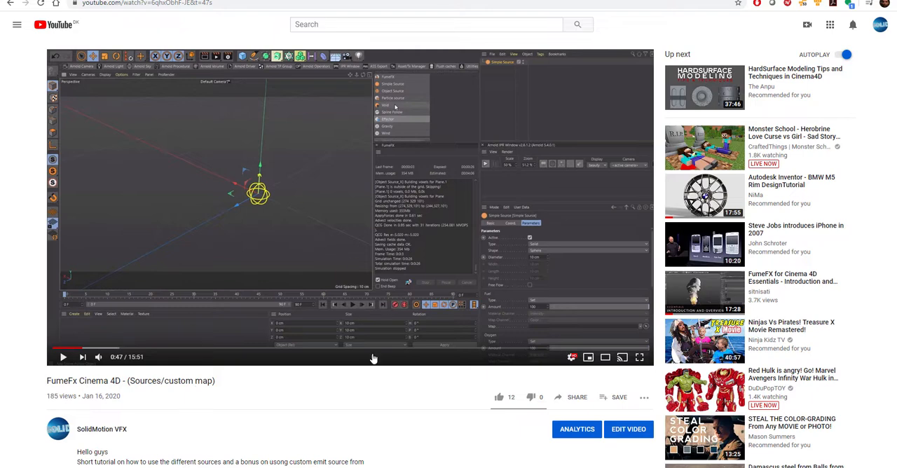
- Skim the later part of the FumeFx custom map video up to 14:54, and switch to Cinema 4D
{"action": "left_click", "coordinate": [525, 349]}
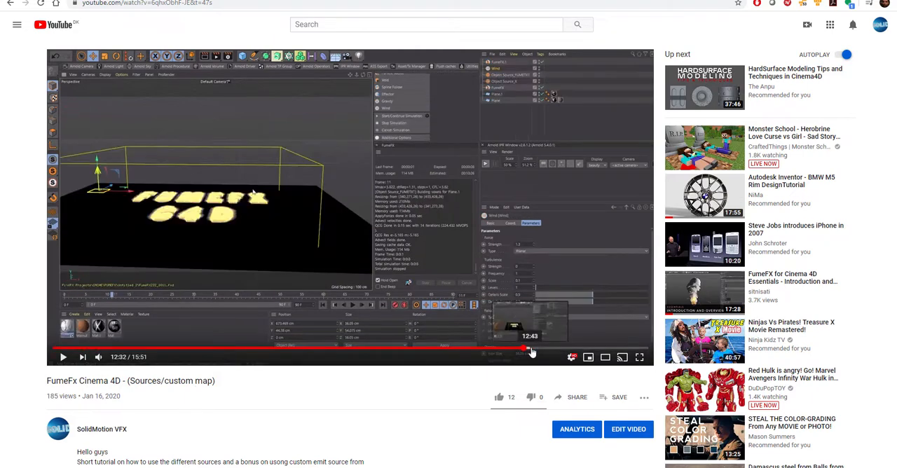
{"action": "left_click", "coordinate": [494, 348]}
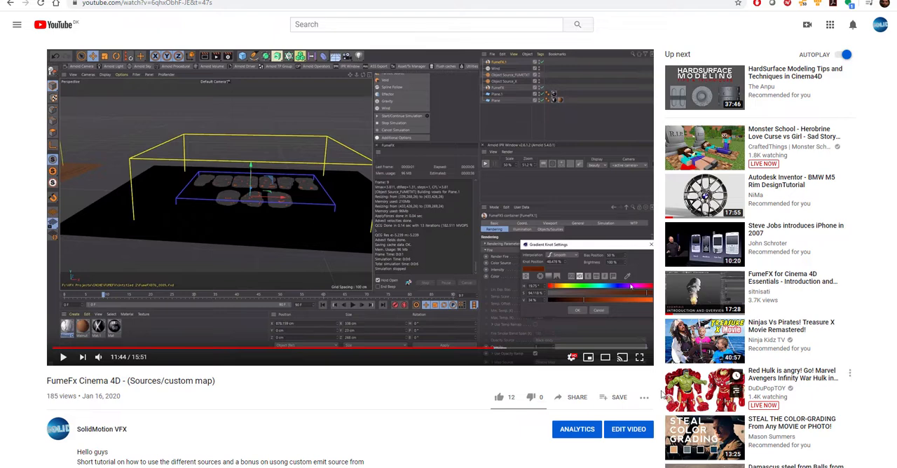
{"action": "left_click", "coordinate": [561, 349]}
{"action": "left_click", "coordinate": [567, 349]}
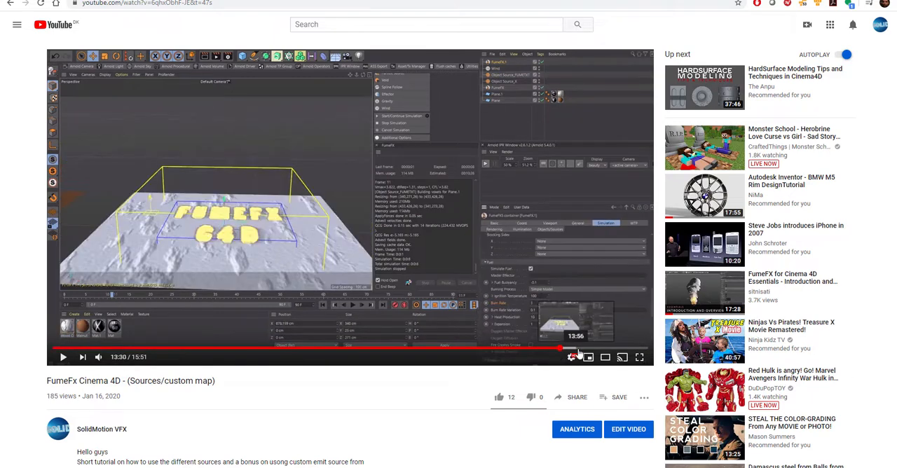
{"action": "left_click", "coordinate": [600, 349]}
{"action": "left_click", "coordinate": [603, 348]}
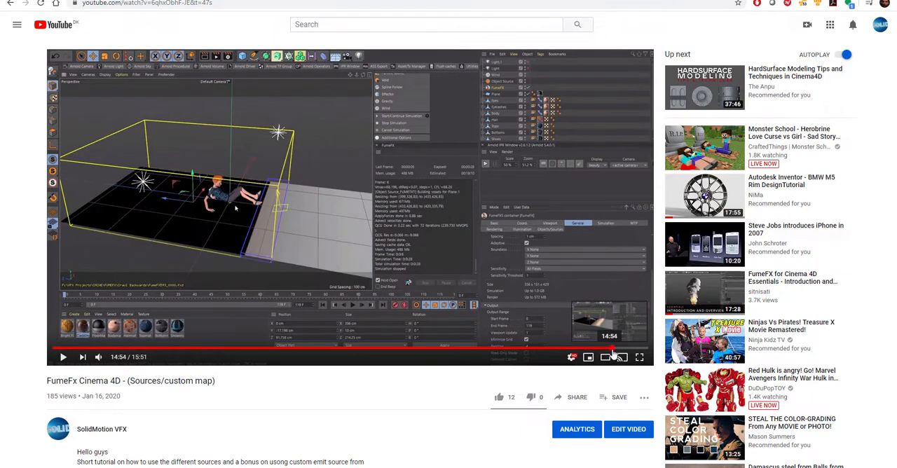
{"action": "left_click", "coordinate": [613, 348]}
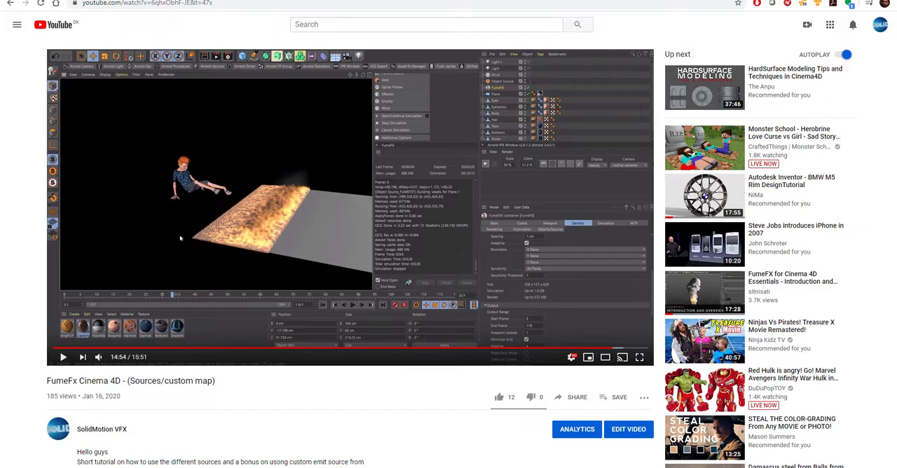
{"action": "left_click", "coordinate": [845, 0]}
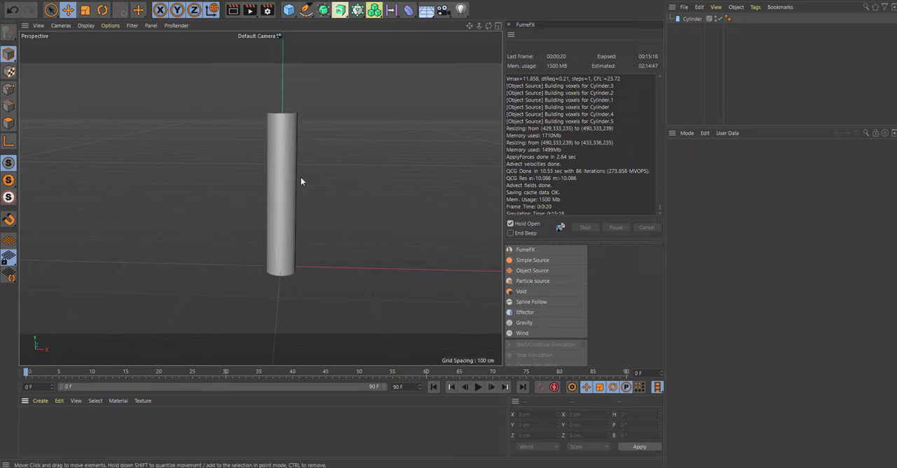
- Create a new material and load a Gradient shader into its Color texture, with the shader's properties open
{"action": "double_click", "coordinate": [46, 418]}
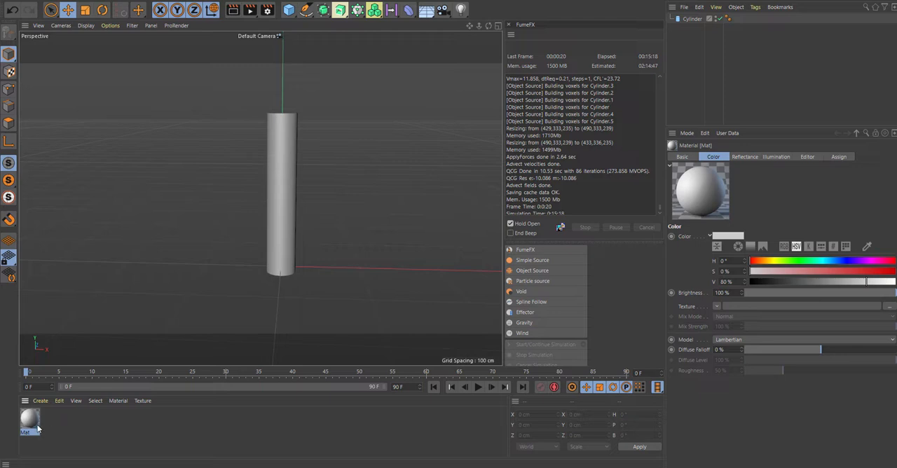
{"action": "double_click", "coordinate": [31, 421]}
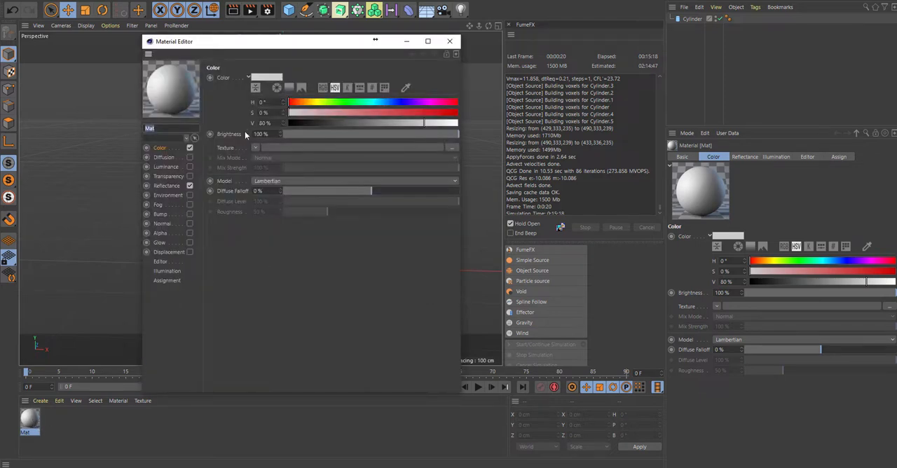
{"action": "left_click", "coordinate": [255, 147]}
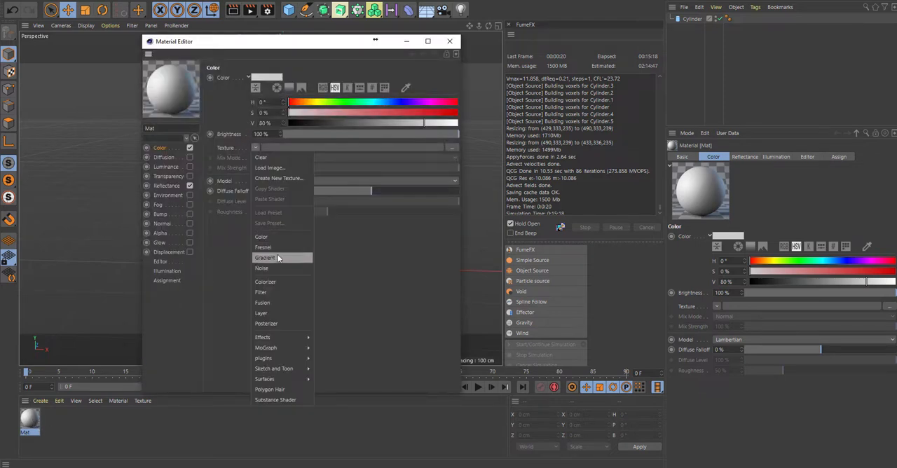
{"action": "left_click", "coordinate": [281, 259]}
{"action": "left_click", "coordinate": [264, 170]}
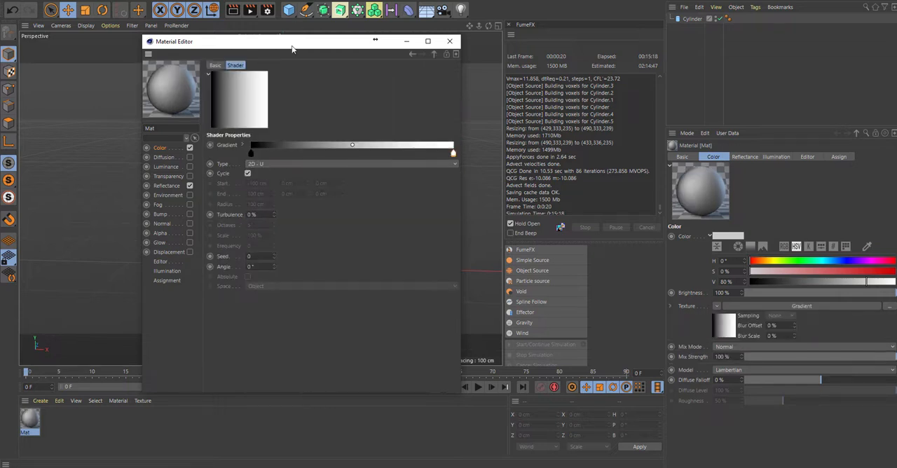
- Move the Material Editor clear of the model and apply the gradient material to the cylinder
{"action": "left_click_drag", "start_coordinate": [292, 44], "coordinate": [530, 84]}
{"action": "left_click_drag", "start_coordinate": [31, 420], "coordinate": [260, 202]}
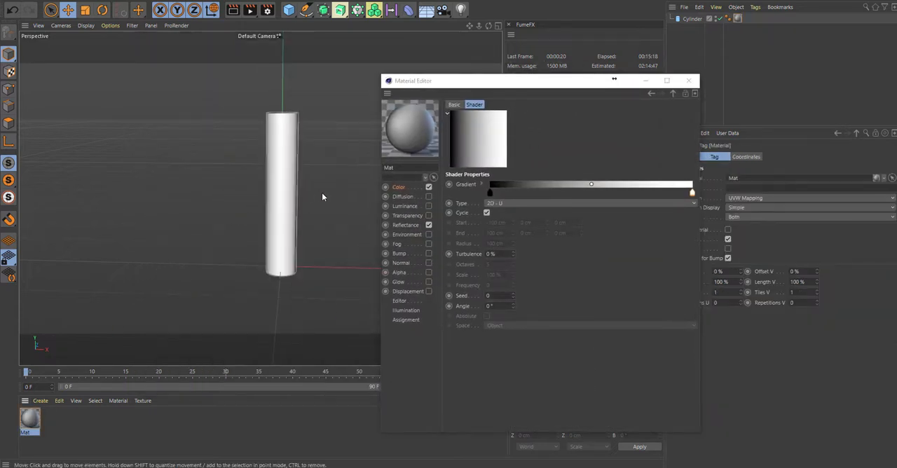
{"action": "left_click_drag", "start_coordinate": [526, 81], "coordinate": [539, 51]}
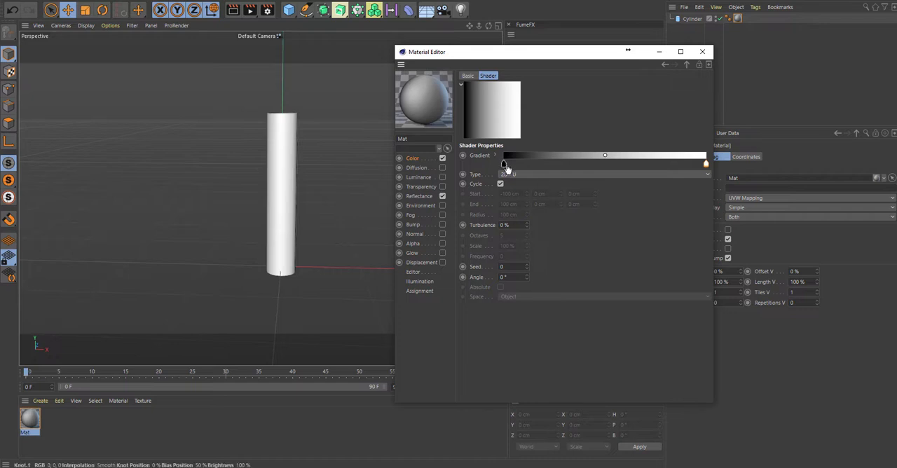
- Bring the gradient's black and white knots together at about 43% for a sharp edge, and set the gradient angle to 90°
{"action": "left_click_drag", "start_coordinate": [507, 165], "coordinate": [584, 164]}
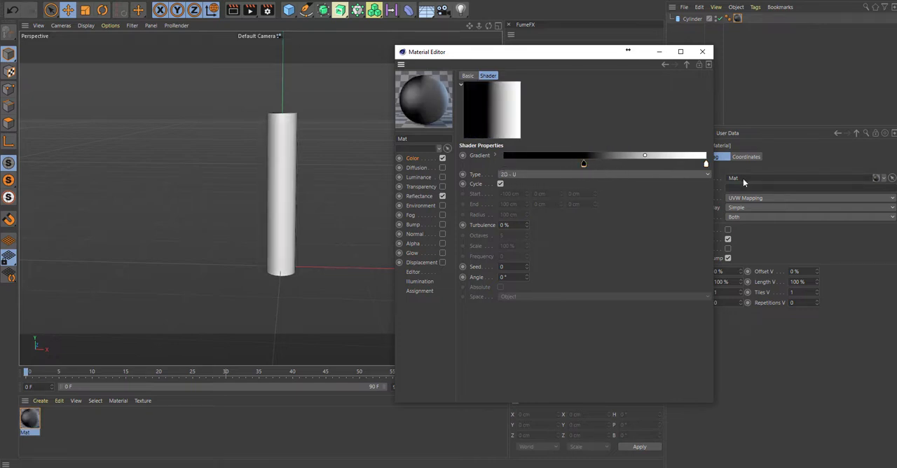
{"action": "left_click_drag", "start_coordinate": [706, 164], "coordinate": [592, 166]}
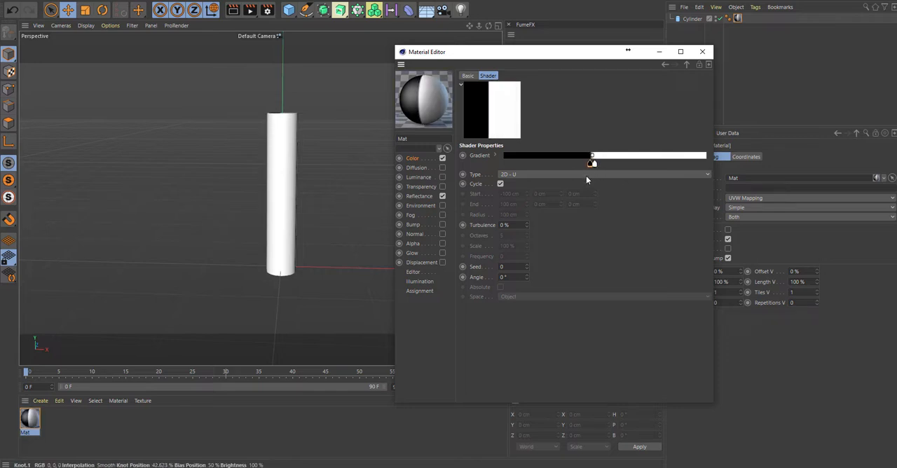
{"action": "left_click", "coordinate": [504, 277]}
{"action": "type", "text": "9"}
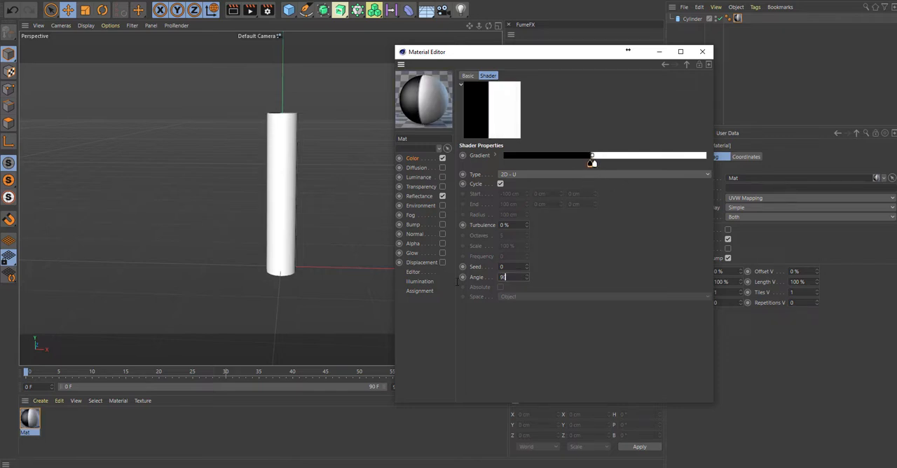
{"action": "type", "text": "0"}
{"action": "key", "text": "Return"}
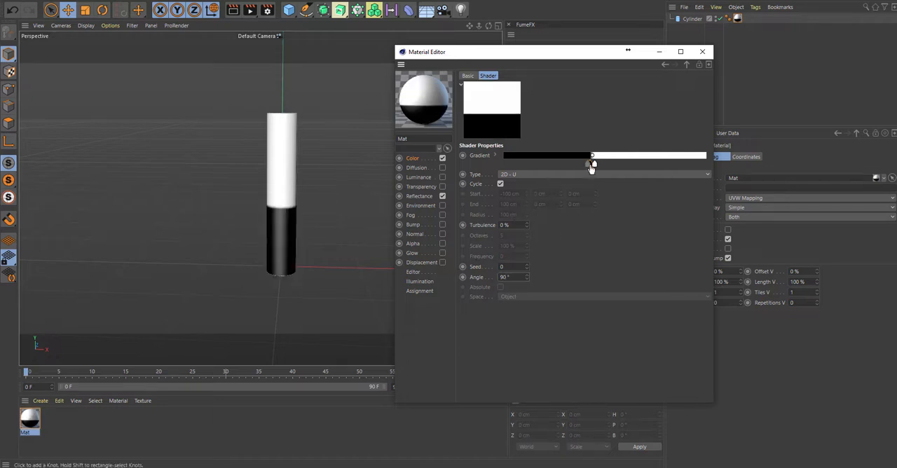
- Shift the black knot to about 64% with the white knot right beside it, and close the Material Editor
{"action": "left_click_drag", "start_coordinate": [593, 163], "coordinate": [668, 168]}
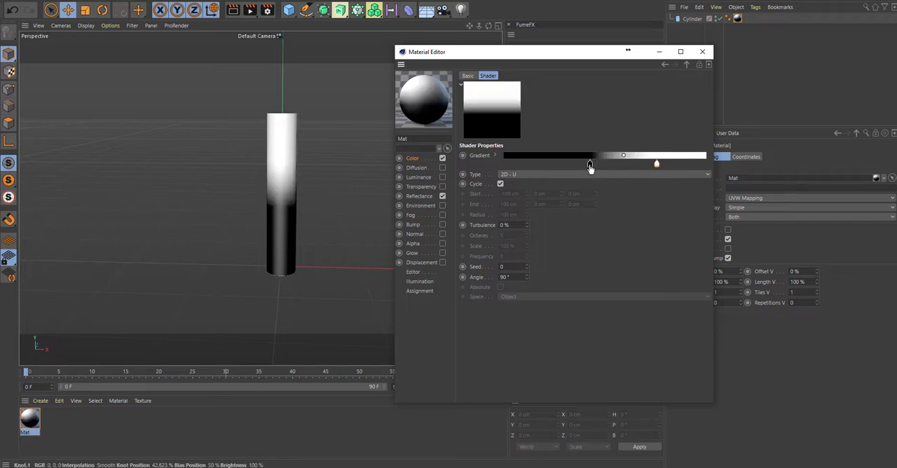
{"action": "left_click_drag", "start_coordinate": [591, 167], "coordinate": [634, 167]}
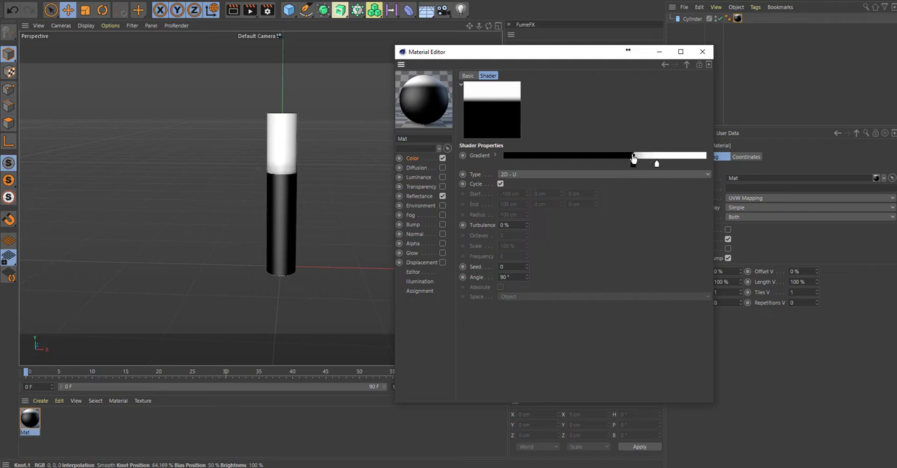
{"action": "left_click_drag", "start_coordinate": [655, 165], "coordinate": [640, 167]}
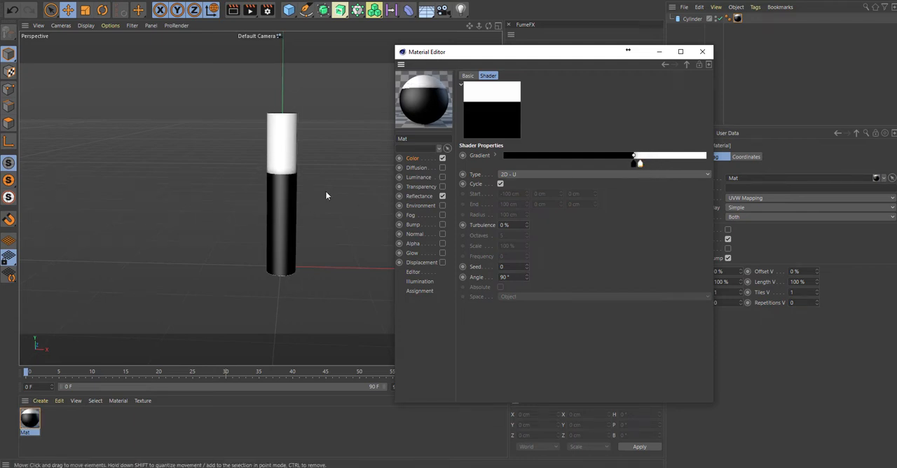
{"action": "left_click_drag", "start_coordinate": [325, 191], "coordinate": [206, 207], "text": "alt"}
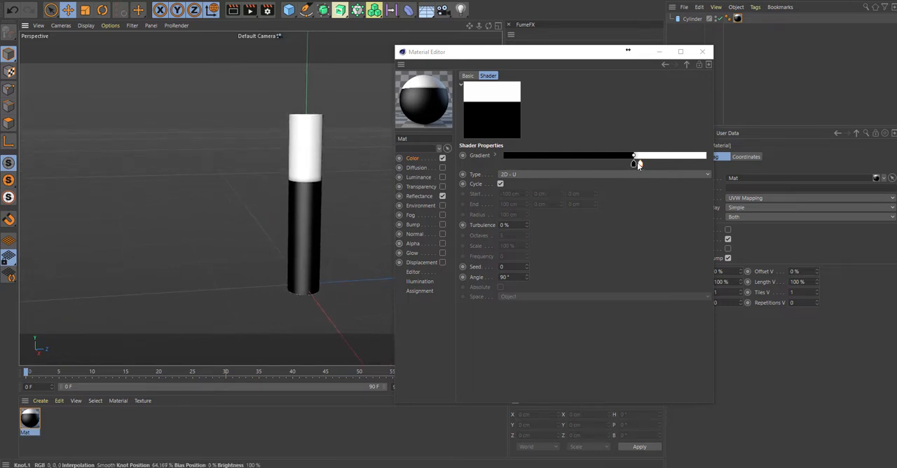
{"action": "left_click_drag", "start_coordinate": [638, 162], "coordinate": [635, 167]}
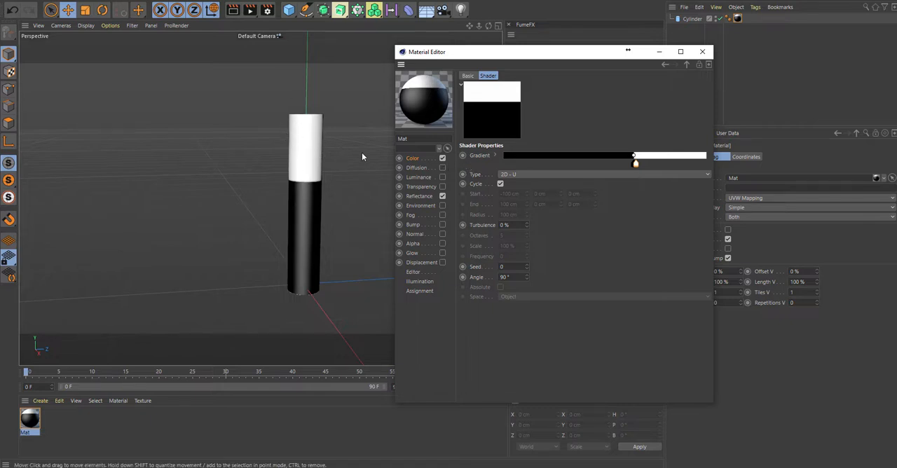
{"action": "left_click", "coordinate": [701, 52]}
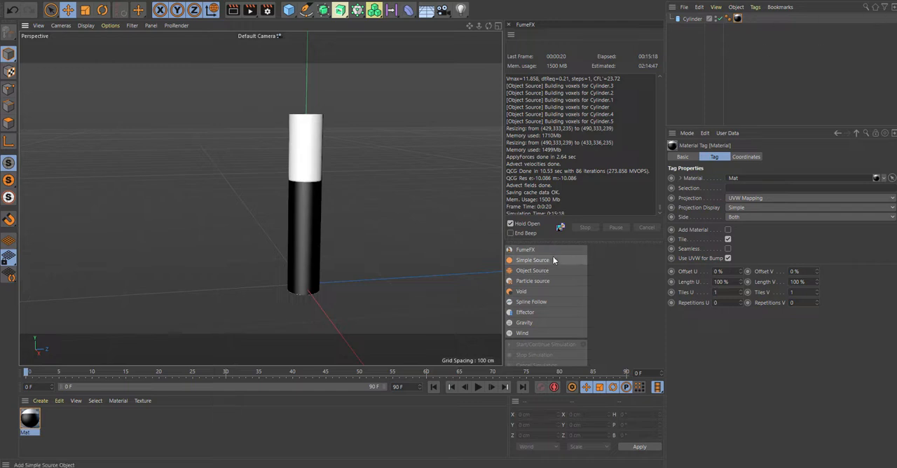
- Add a FumeFX container to the scene and enable its GPU Viewport Preview
{"action": "left_click", "coordinate": [533, 249]}
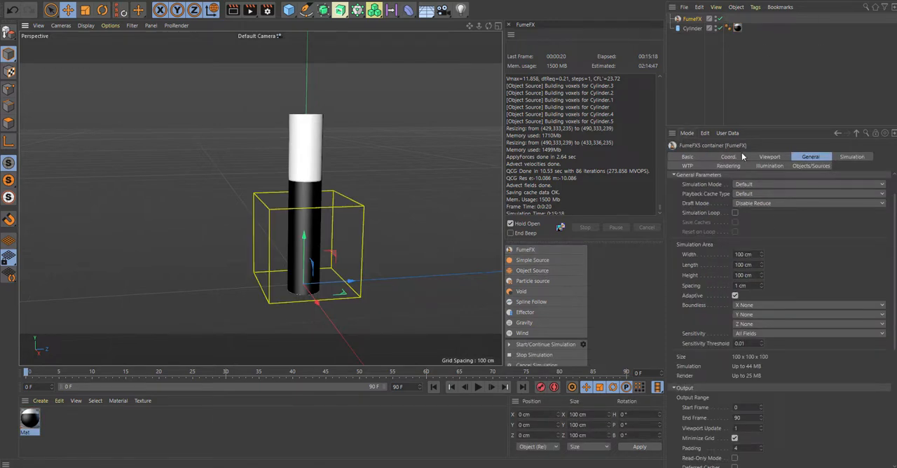
{"action": "left_click", "coordinate": [771, 157]}
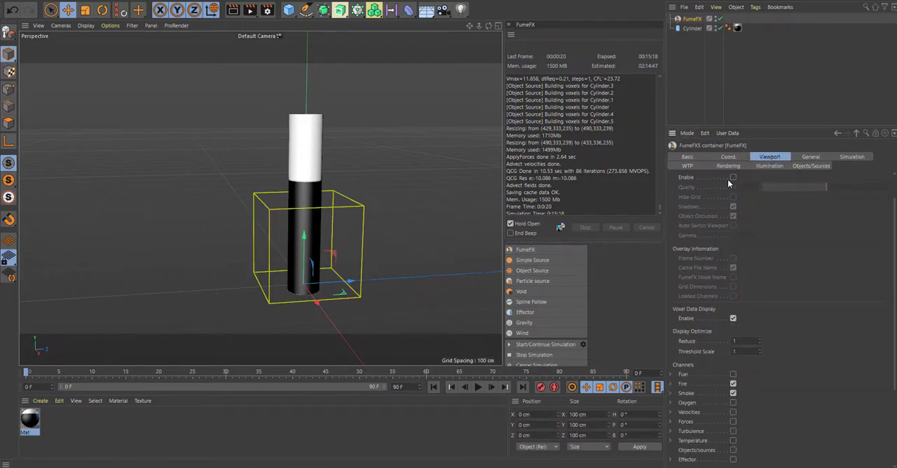
{"action": "scroll", "coordinate": [754, 239], "scroll_direction": "up", "scroll_amount": 2}
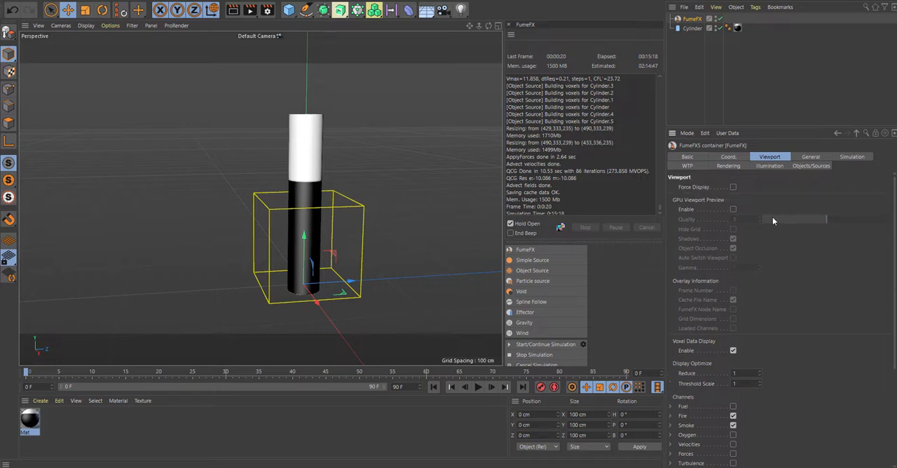
{"action": "left_click", "coordinate": [733, 210]}
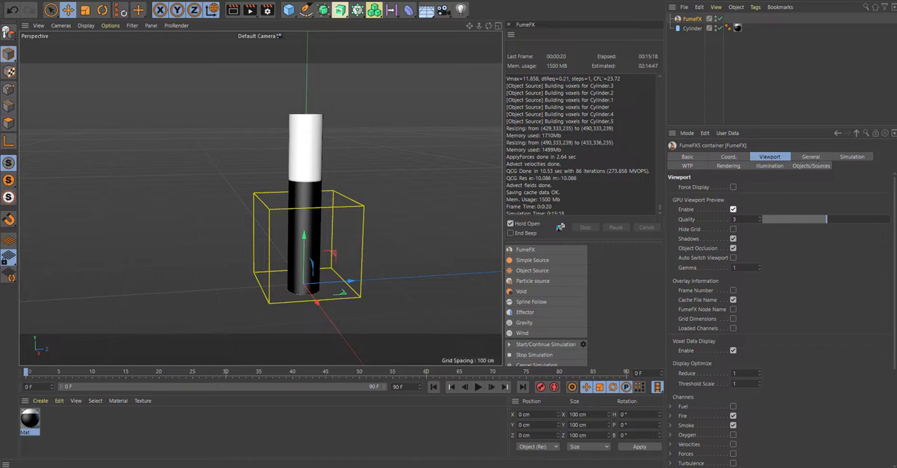
- Raise the FumeFX simulation area's height to about 224.3 cm so it encloses the whole cylinder
{"action": "left_click", "coordinate": [811, 157]}
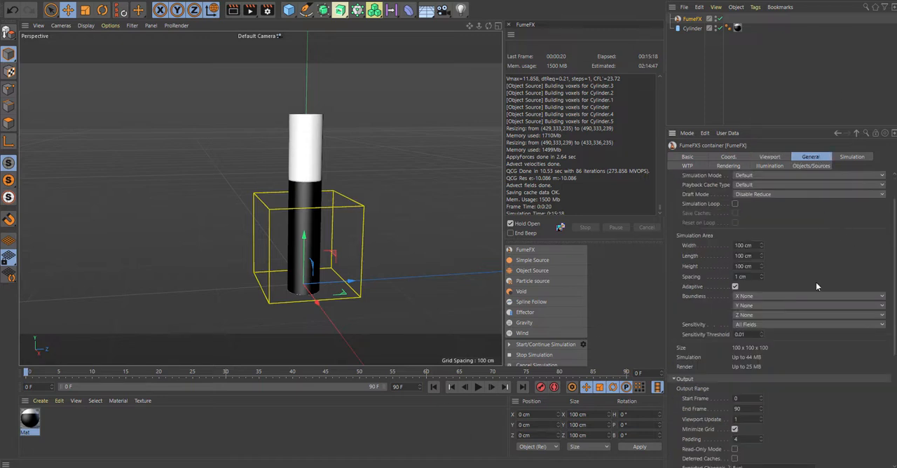
{"action": "left_click_drag", "start_coordinate": [762, 265], "coordinate": [762, 239]}
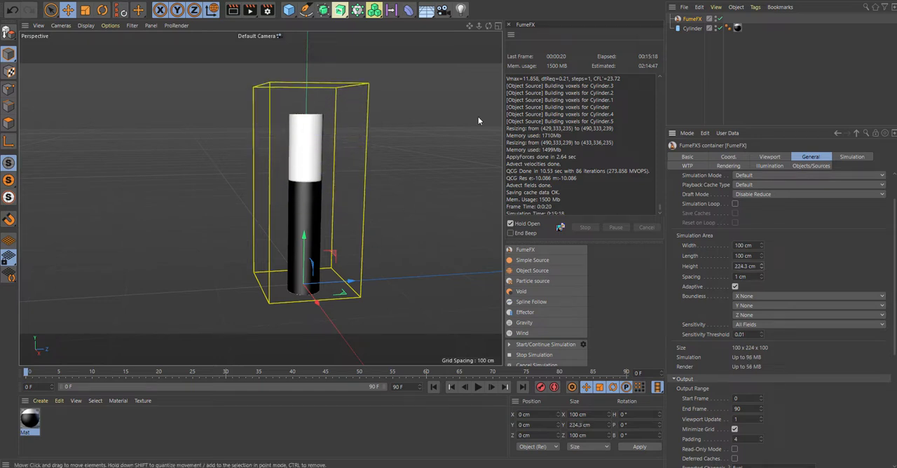
{"action": "left_click_drag", "start_coordinate": [461, 126], "coordinate": [440, 126], "text": "alt"}
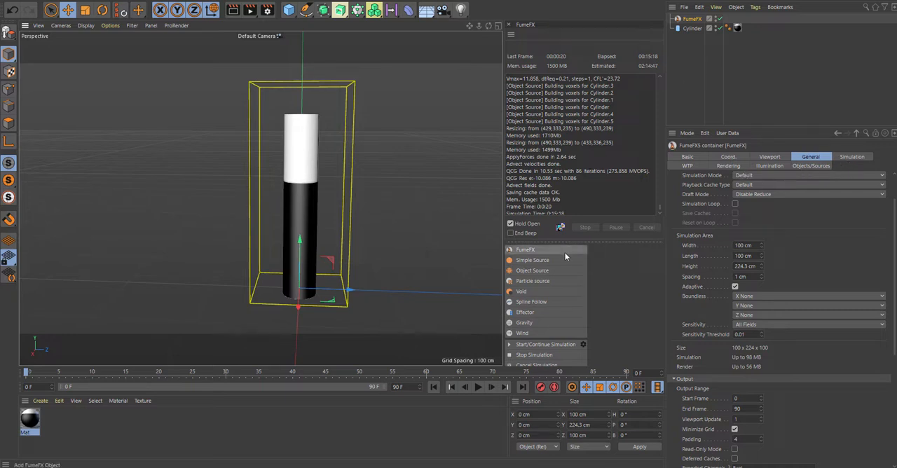
- Add a FumeFX Object Source and assign the cylinder to its Objects list
{"action": "left_click", "coordinate": [549, 273]}
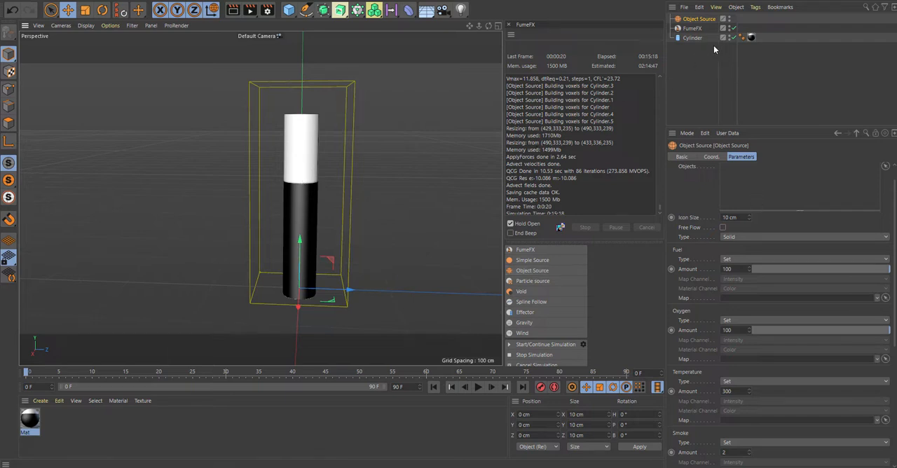
{"action": "scroll", "coordinate": [892, 210], "scroll_direction": "up", "scroll_amount": 1}
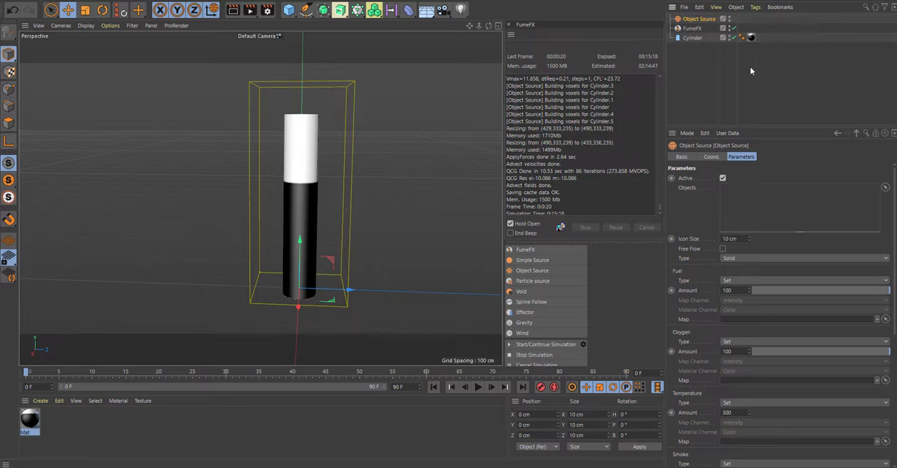
{"action": "left_click_drag", "start_coordinate": [754, 204], "coordinate": [755, 204]}
- Assign the material Mat as the map for the Object Source's Fuel, Oxygen, Temperature and Smoke channels
{"action": "left_click_drag", "start_coordinate": [32, 421], "coordinate": [737, 323]}
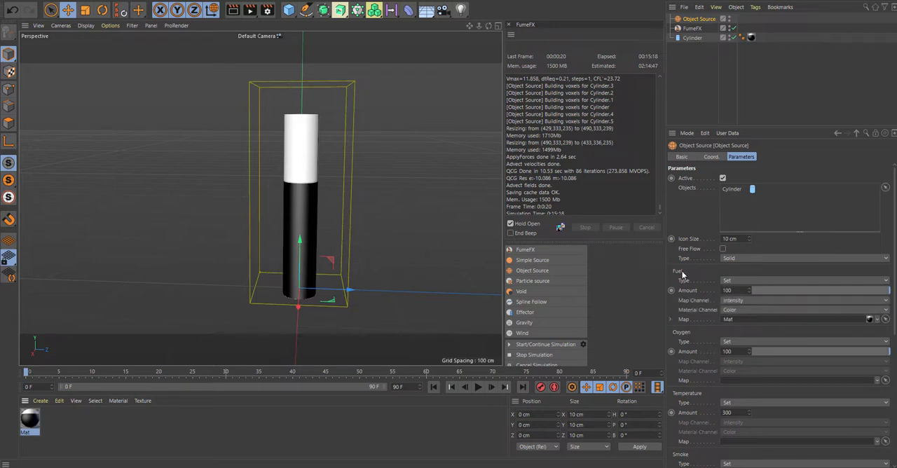
{"action": "left_click_drag", "start_coordinate": [869, 319], "coordinate": [736, 381]}
{"action": "left_click_drag", "start_coordinate": [869, 381], "coordinate": [751, 443]}
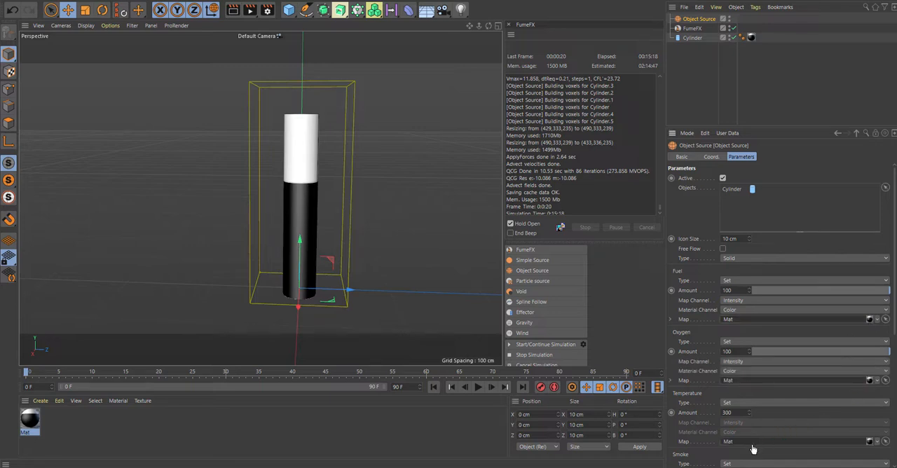
{"action": "scroll", "coordinate": [873, 383], "scroll_direction": "down", "scroll_amount": 5}
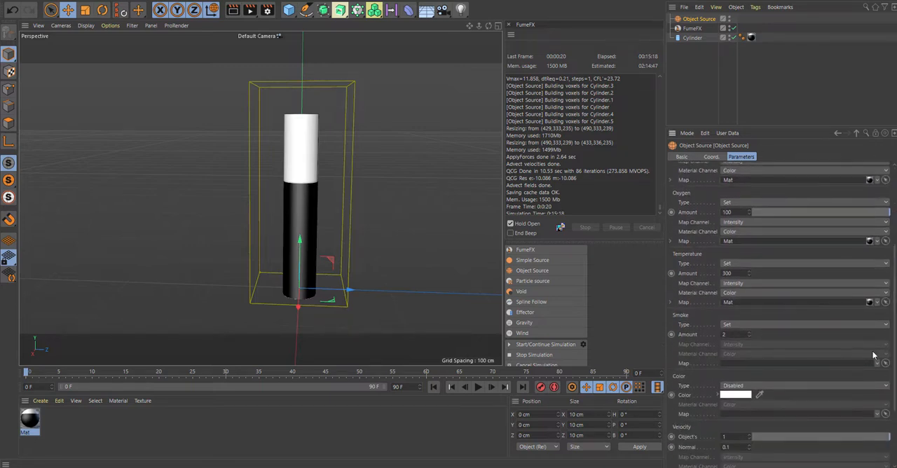
{"action": "left_click_drag", "start_coordinate": [870, 304], "coordinate": [743, 367]}
{"action": "scroll", "coordinate": [745, 365], "scroll_direction": "up", "scroll_amount": 4}
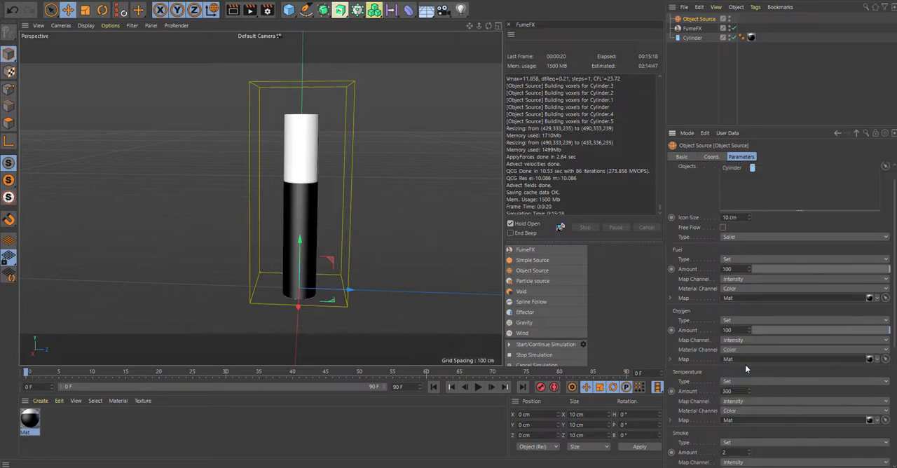
{"action": "scroll", "coordinate": [798, 366], "scroll_direction": "down", "scroll_amount": 1}
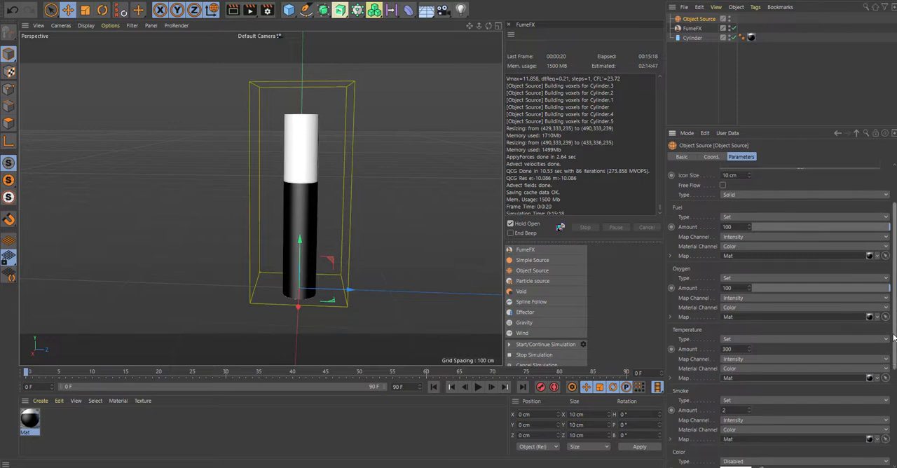
- Set the Object Source's Smoke amount to 1
{"action": "scroll", "coordinate": [737, 383], "scroll_direction": "down", "scroll_amount": 1}
{"action": "left_click_drag", "start_coordinate": [729, 429], "coordinate": [708, 432]}
{"action": "type", "text": "1"}
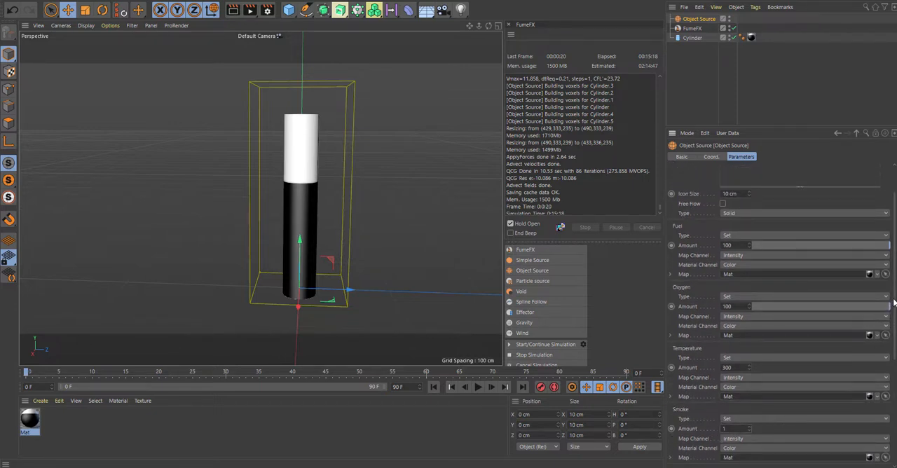
{"action": "scroll", "coordinate": [893, 307], "scroll_direction": "up", "scroll_amount": 4}
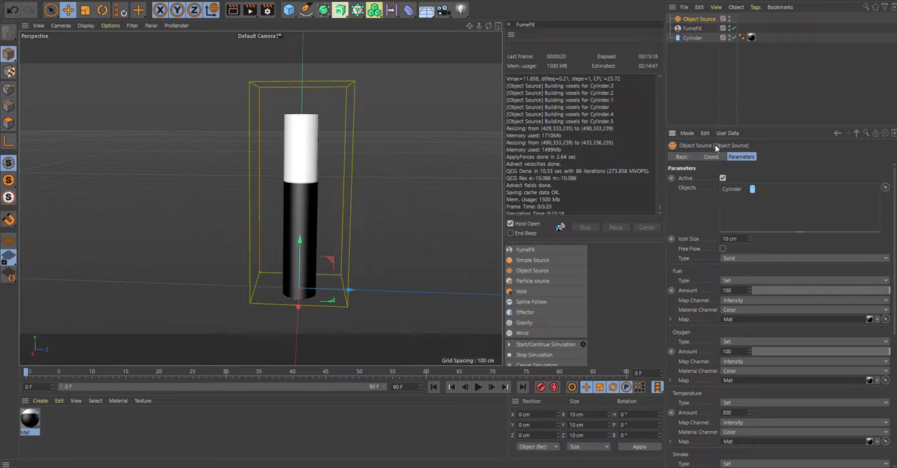
- Check the FumeFX container's source list and simulation settings, and run the simulation to about frame 23
{"action": "left_click", "coordinate": [693, 29]}
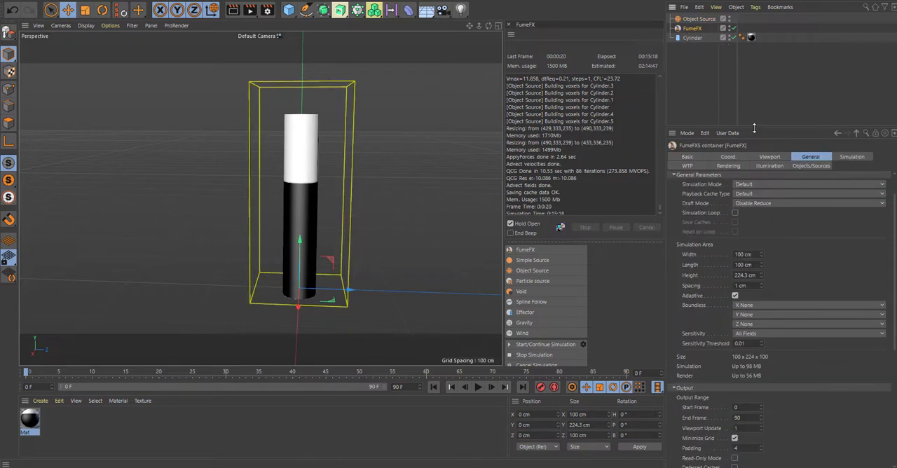
{"action": "left_click", "coordinate": [812, 166]}
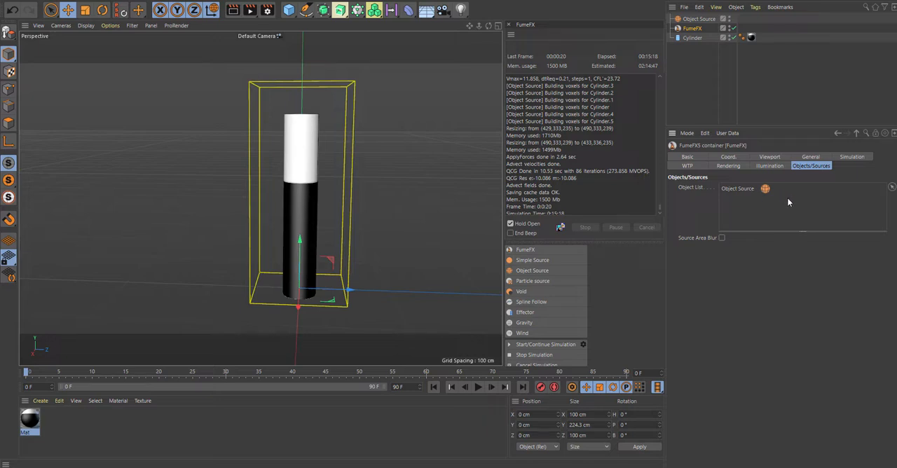
{"action": "left_click", "coordinate": [811, 157]}
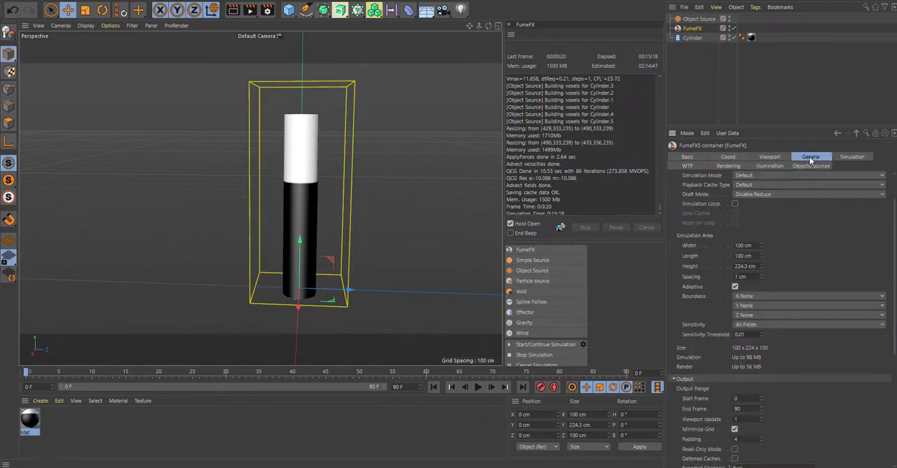
{"action": "left_click", "coordinate": [848, 158]}
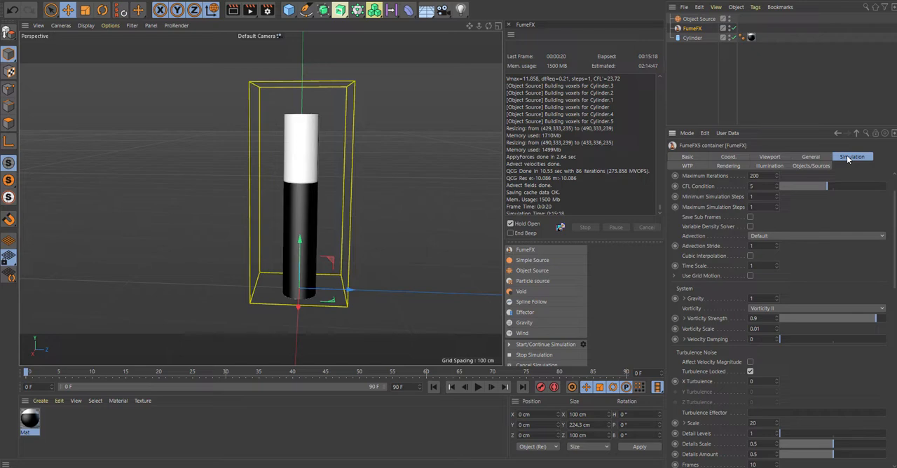
{"action": "left_click", "coordinate": [512, 345]}
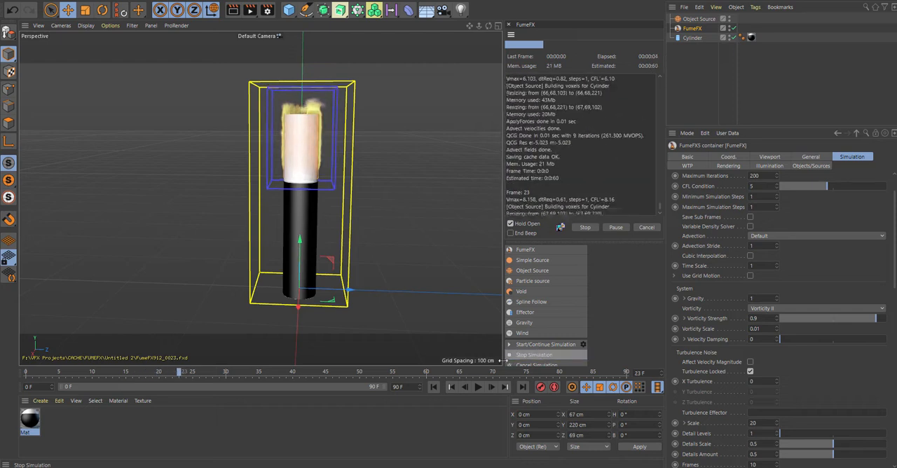
{"action": "left_click", "coordinate": [534, 354]}
- Render the perspective view to preview the fire on the cylinder, and return to the normal viewport display
{"action": "left_click", "coordinate": [491, 268]}
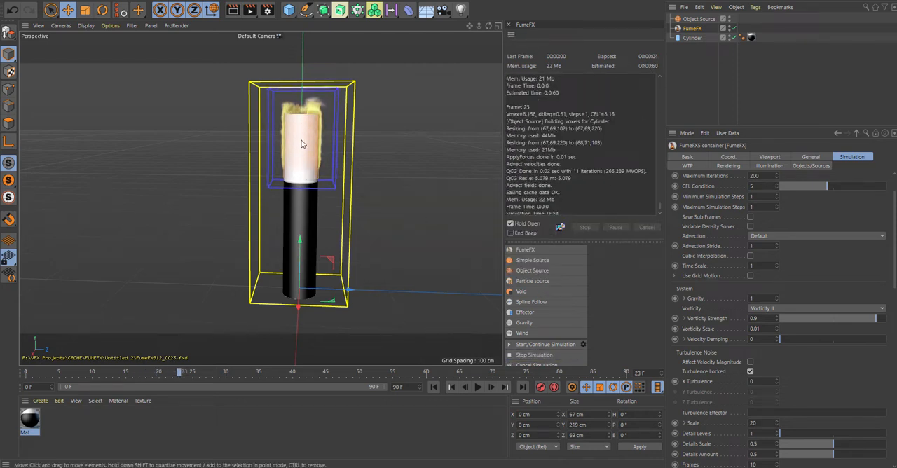
{"action": "key", "text": "ctrl+r"}
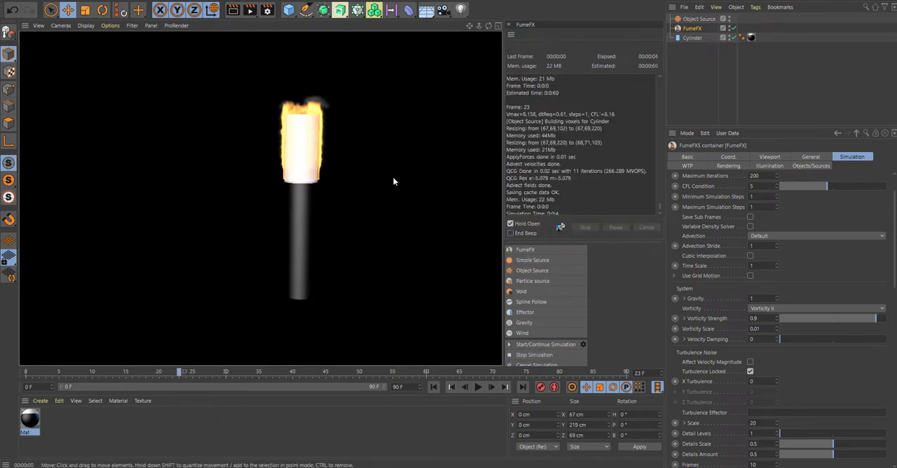
{"action": "left_click", "coordinate": [359, 184]}
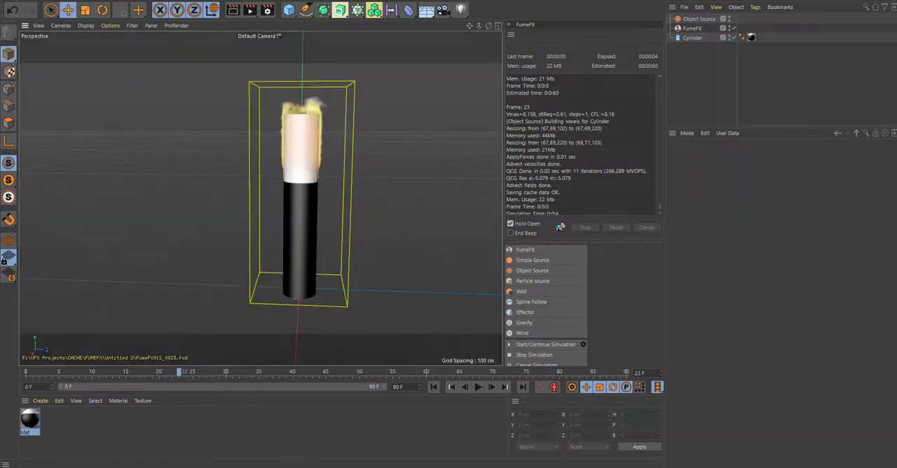
- Switch to the open Campfire.c4d project and frame the logs, chairs and rocks in the perspective view
{"action": "left_click", "coordinate": [451, 0]}
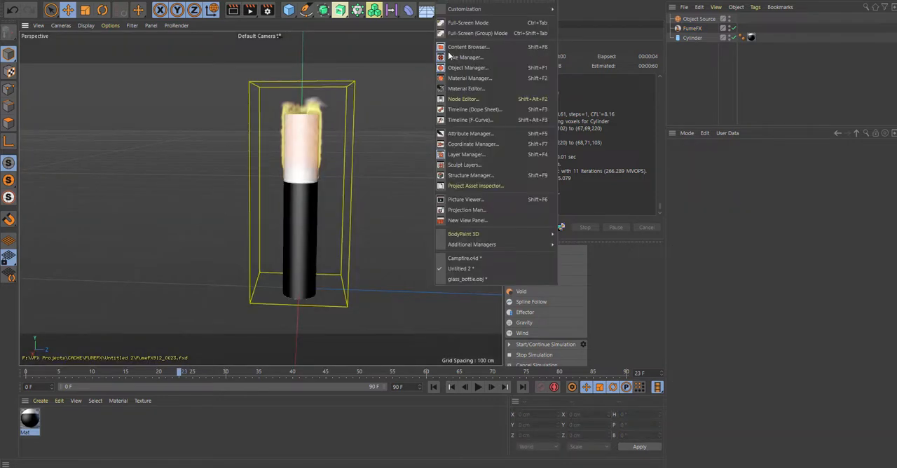
{"action": "left_click", "coordinate": [478, 260]}
{"action": "scroll", "coordinate": [353, 203], "scroll_direction": "down", "scroll_amount": 3}
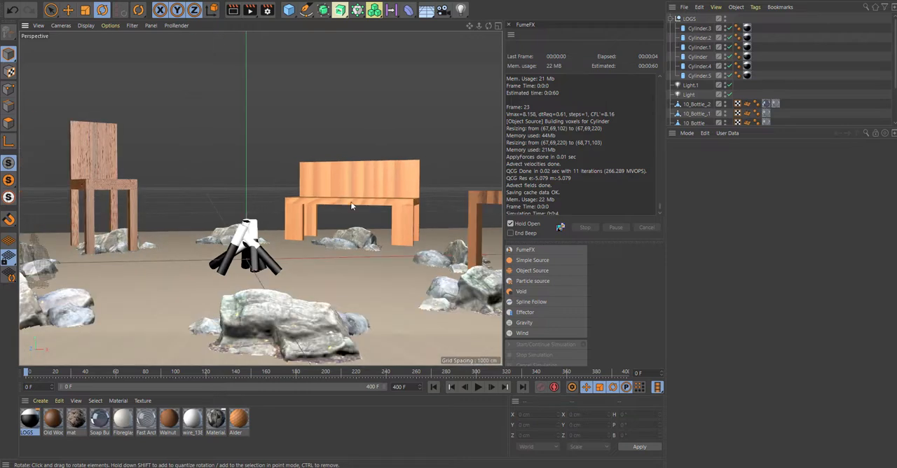
{"action": "left_click_drag", "start_coordinate": [282, 172], "coordinate": [311, 172], "text": "alt"}
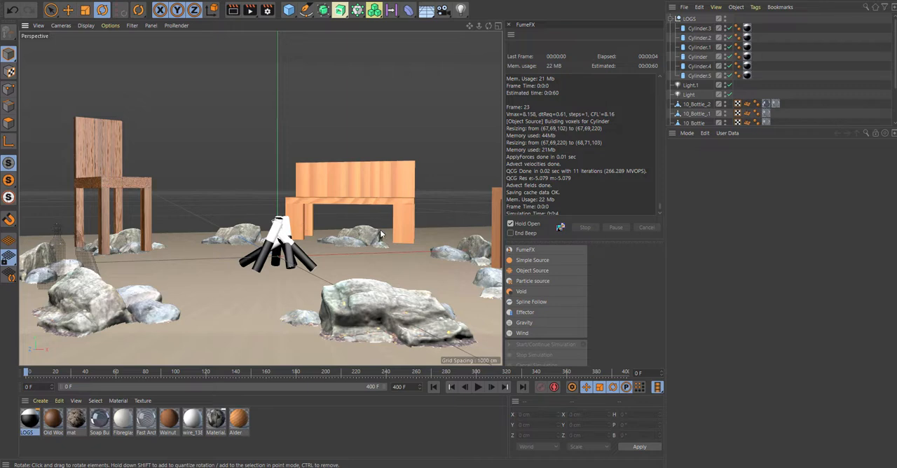
{"action": "mouse_move", "coordinate": [379, 231]}
{"action": "left_mouse_down", "text": "alt"}
{"action": "mouse_move", "coordinate": [370, 246]}
{"action": "mouse_move", "coordinate": [367, 234]}
{"action": "left_mouse_up", "text": "alt"}
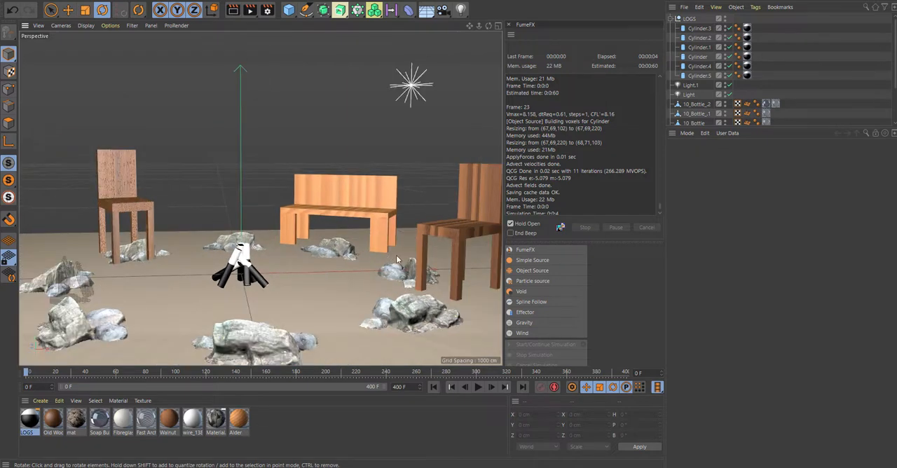
- Add a FumeFX container to the campfire scene and enable its GPU Viewport Preview
{"action": "left_click", "coordinate": [525, 250]}
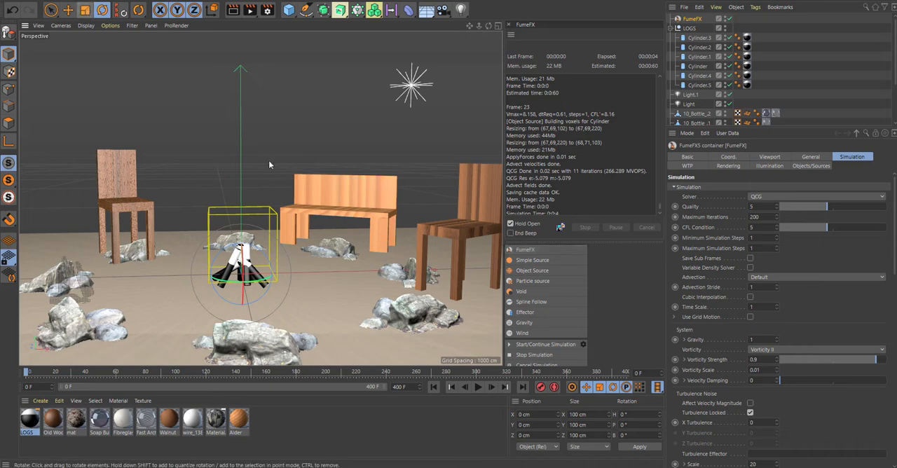
{"action": "key", "text": "e"}
{"action": "left_click", "coordinate": [695, 18]}
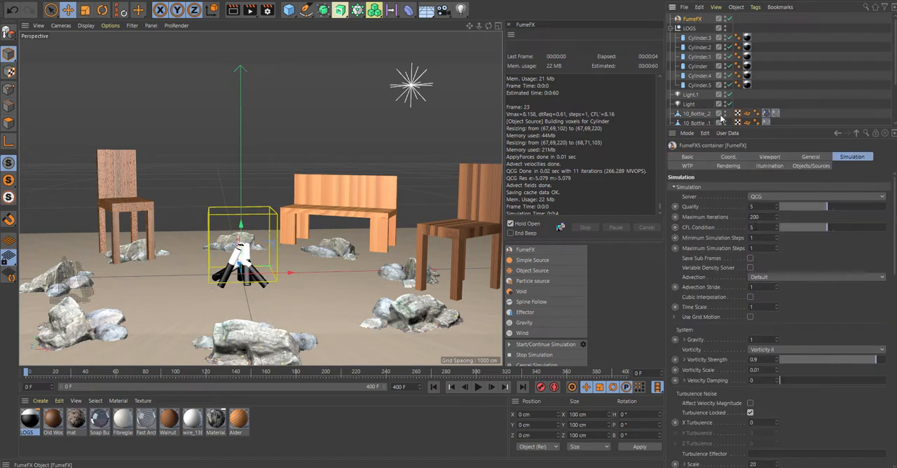
{"action": "left_click", "coordinate": [769, 156]}
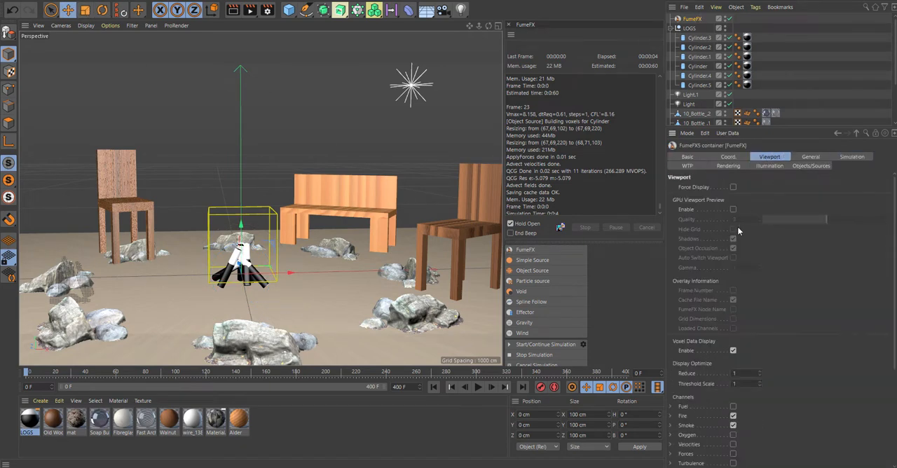
{"action": "left_click", "coordinate": [733, 210]}
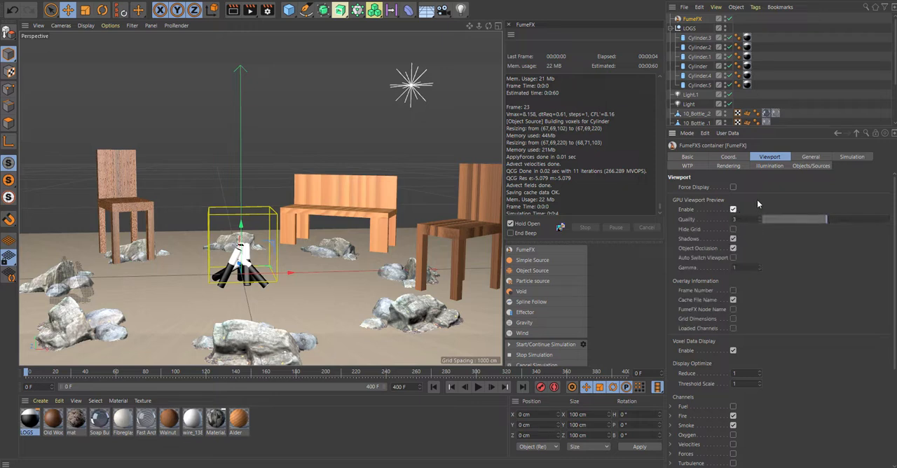
- Enlarge the simulation area to about 281.8 cm wide, 282.4 cm long and 133.2 cm high, and shift the container to about X 67 cm
{"action": "left_click", "coordinate": [809, 157]}
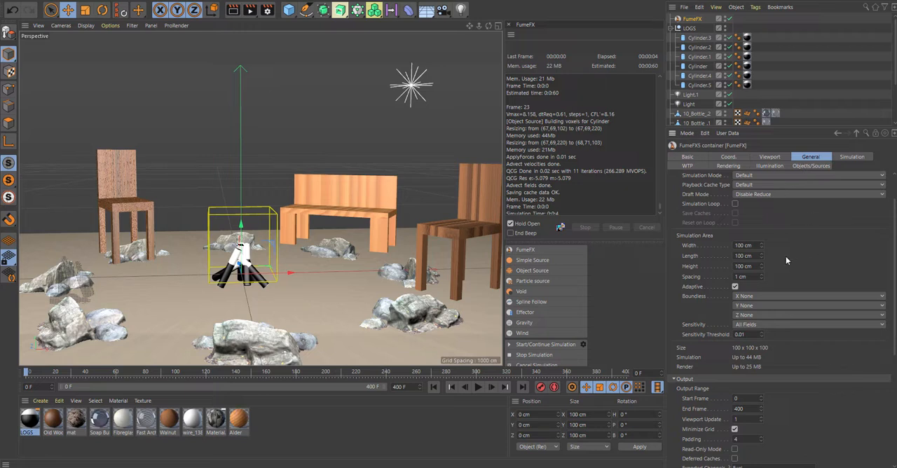
{"action": "left_click_drag", "start_coordinate": [762, 267], "coordinate": [762, 226]}
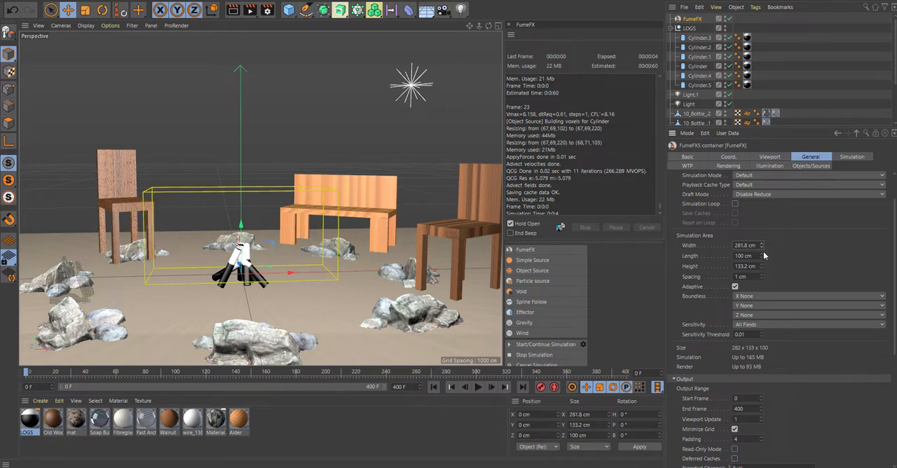
{"action": "left_click_drag", "start_coordinate": [762, 256], "coordinate": [762, 245]}
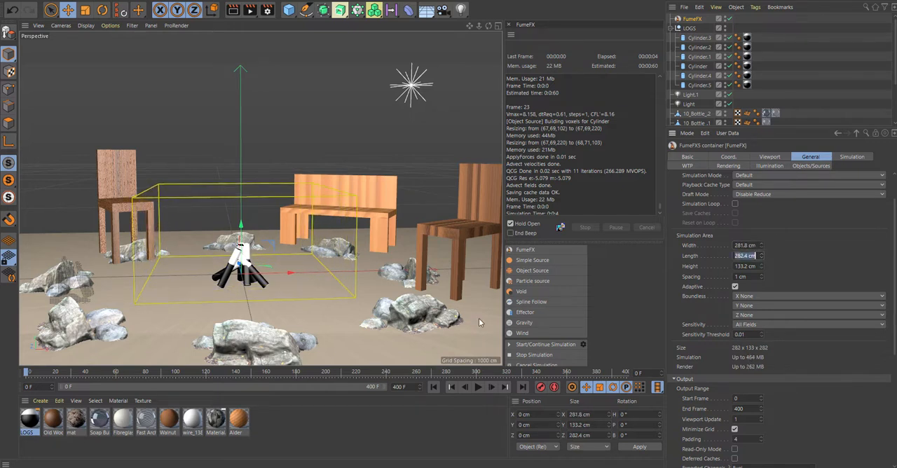
{"action": "left_click_drag", "start_coordinate": [284, 272], "coordinate": [322, 271]}
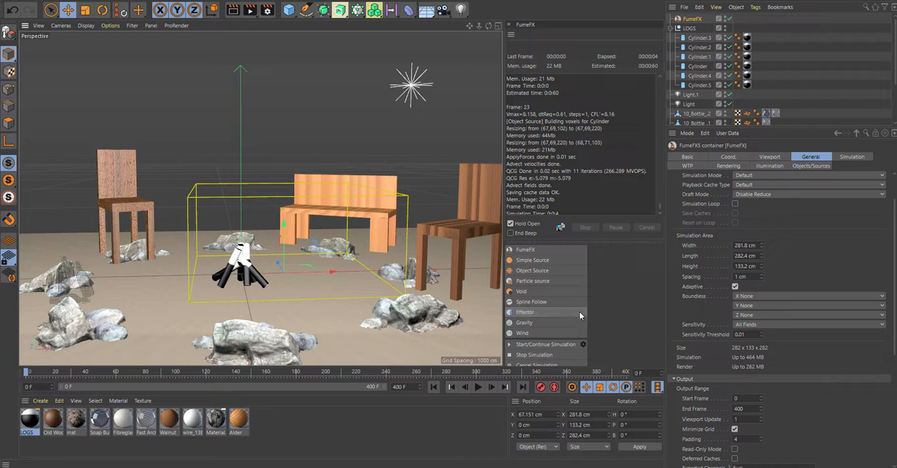
- Add a FumeFX Wind and an Object Source, and include the Object Source in the container's object list
{"action": "left_click", "coordinate": [521, 334]}
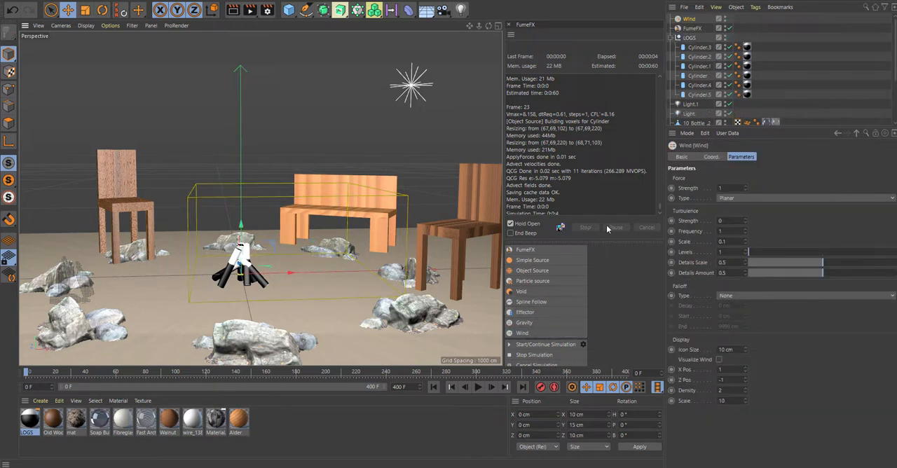
{"action": "left_click", "coordinate": [532, 270]}
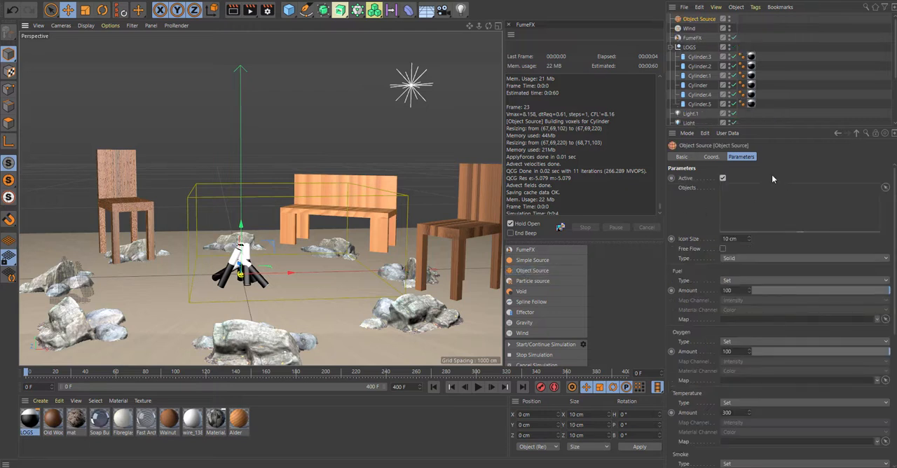
{"action": "left_click", "coordinate": [697, 39]}
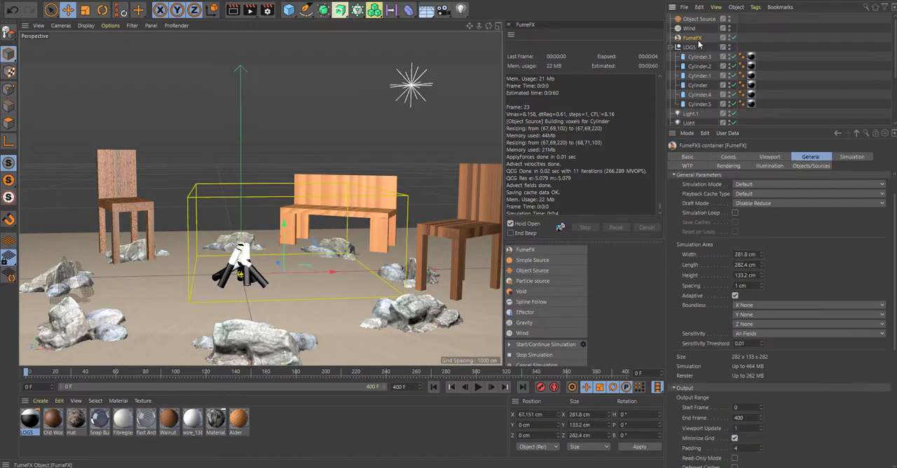
{"action": "left_click", "coordinate": [810, 166]}
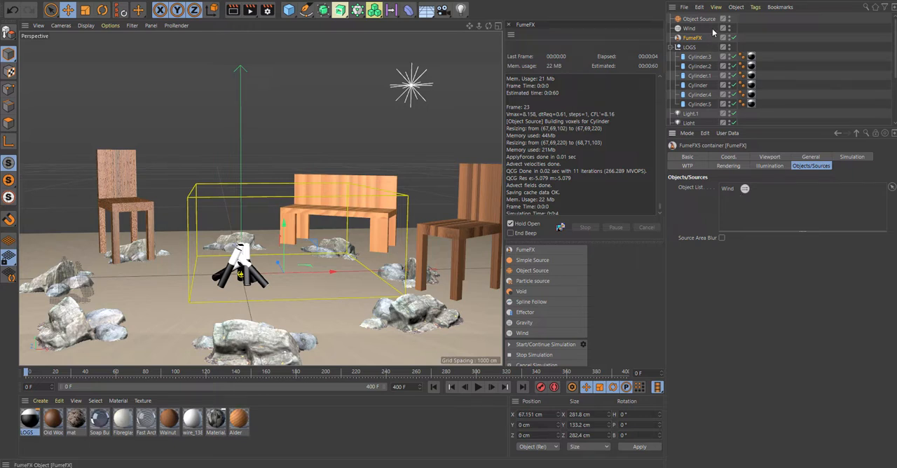
{"action": "left_click_drag", "start_coordinate": [694, 21], "coordinate": [745, 208]}
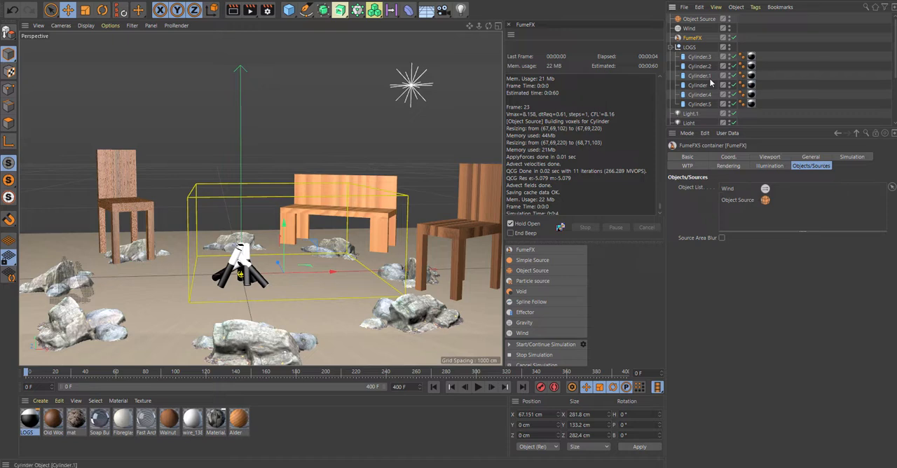
- Set the Wind's force strength to 1.5 and assign all six LOGS cylinders to the Object Source's Objects list
{"action": "left_click", "coordinate": [690, 28]}
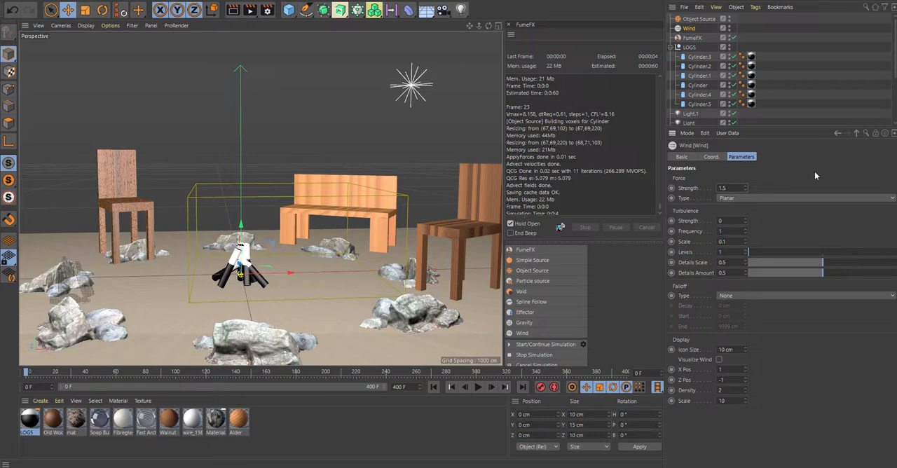
{"action": "left_click", "coordinate": [697, 19]}
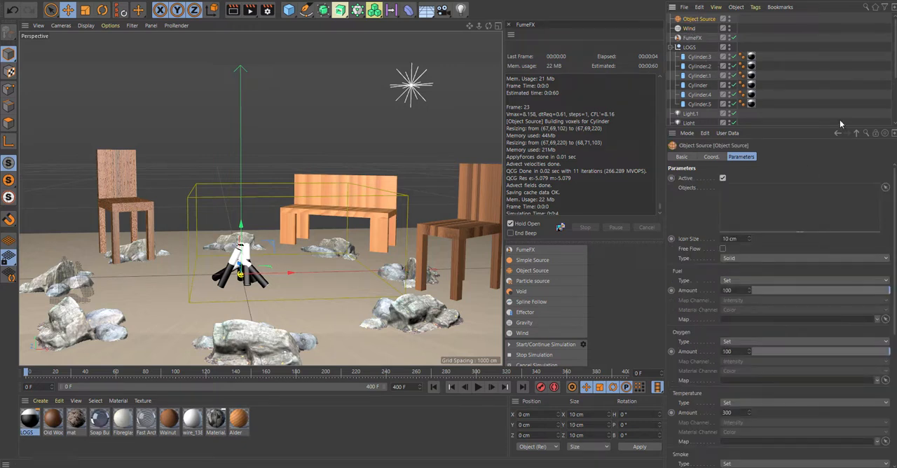
{"action": "left_click", "coordinate": [704, 60]}
{"action": "left_click", "coordinate": [705, 104], "text": "shift"}
{"action": "left_click_drag", "start_coordinate": [705, 61], "coordinate": [757, 203]}
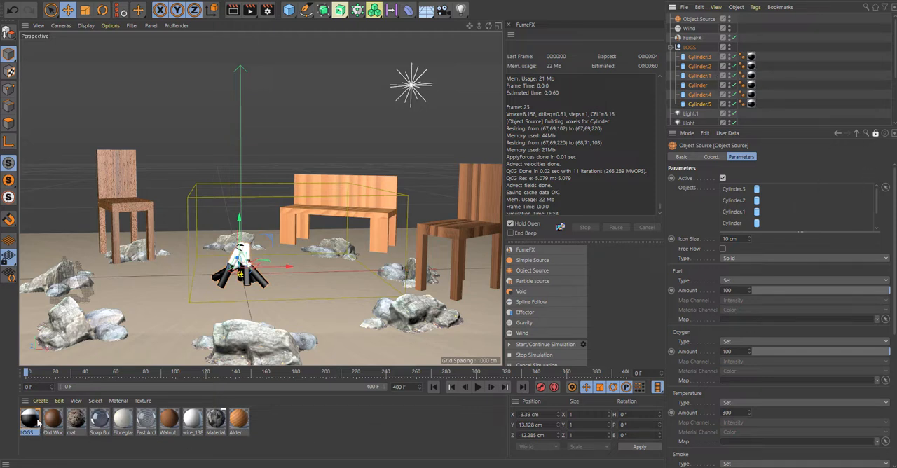
- Assign the LOGS material as the map for the Object Source's Fuel, Oxygen, Temperature and Smoke channels
{"action": "left_click_drag", "start_coordinate": [31, 425], "coordinate": [750, 322]}
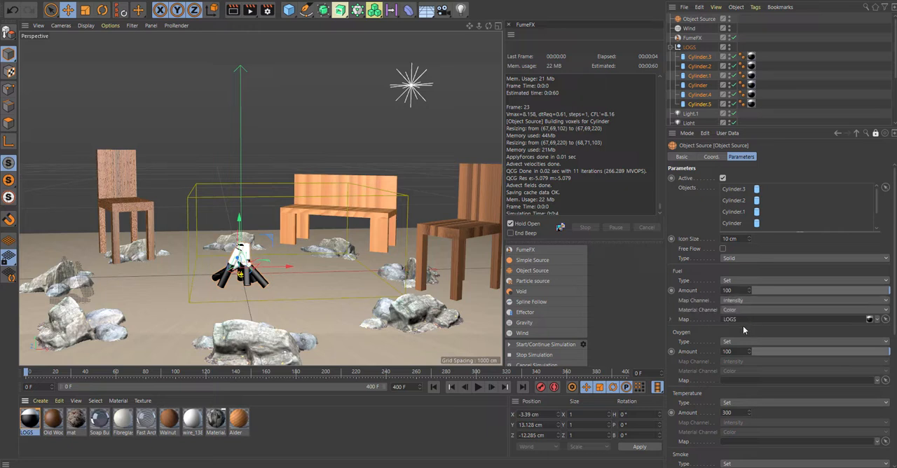
{"action": "left_click_drag", "start_coordinate": [871, 322], "coordinate": [764, 380]}
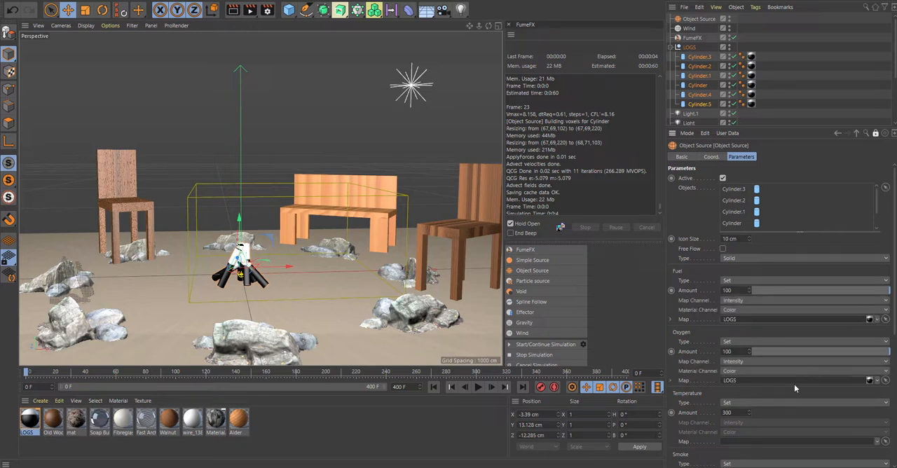
{"action": "scroll", "coordinate": [879, 316], "scroll_direction": "down", "scroll_amount": 5}
{"action": "left_click_drag", "start_coordinate": [872, 294], "coordinate": [761, 356]}
{"action": "scroll", "coordinate": [847, 360], "scroll_direction": "up", "scroll_amount": 4}
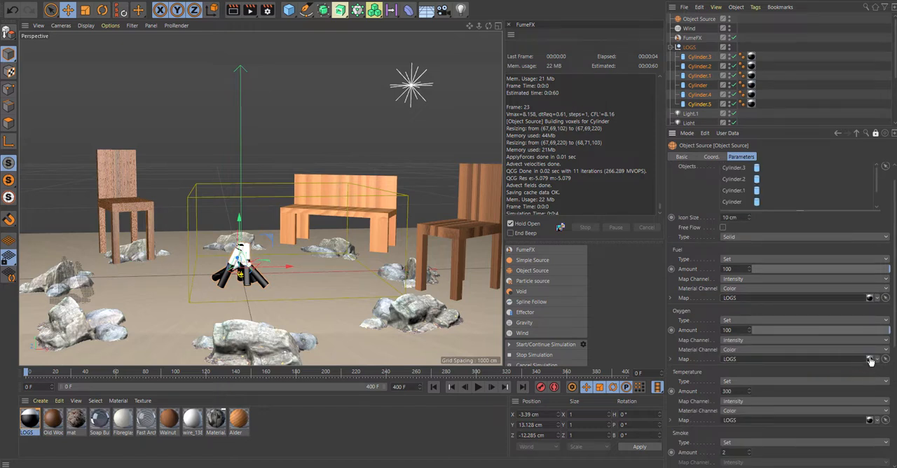
{"action": "scroll", "coordinate": [870, 361], "scroll_direction": "down", "scroll_amount": 7}
{"action": "left_click_drag", "start_coordinate": [871, 301], "coordinate": [751, 366]}
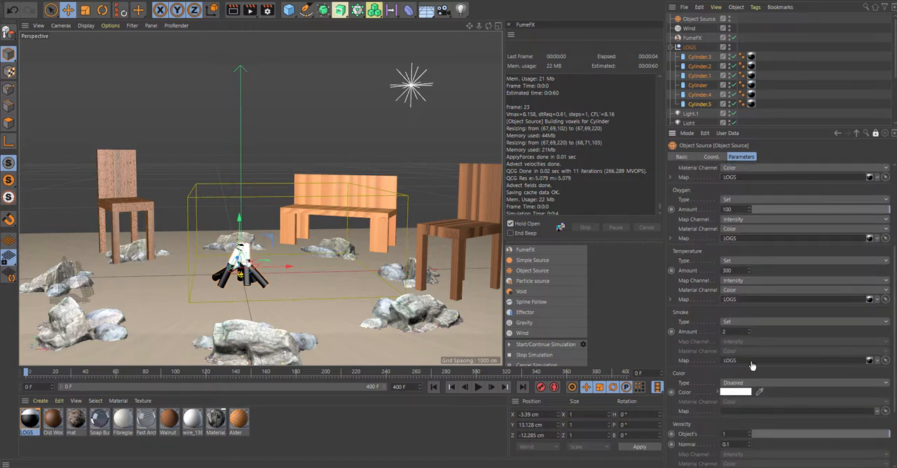
{"action": "scroll", "coordinate": [747, 364], "scroll_direction": "up", "scroll_amount": 7}
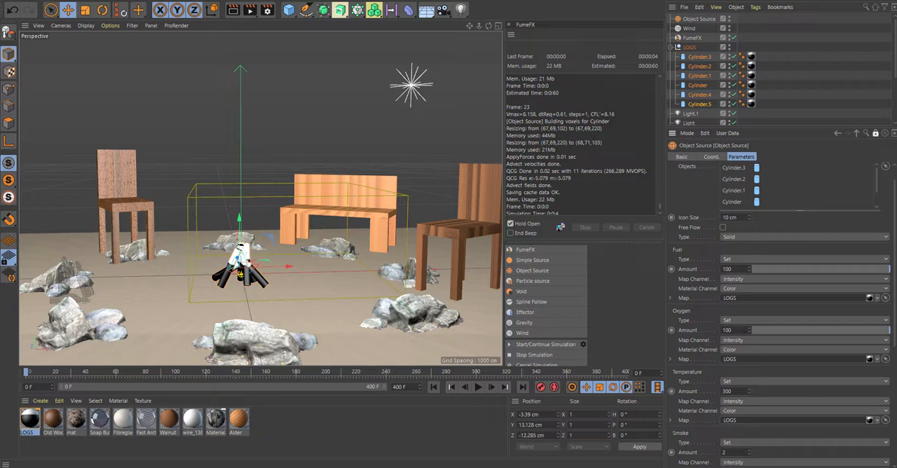
- Set the Object Source's Smoke amount to 1, unlock the attribute display, and collapse the LOGS group
{"action": "scroll", "coordinate": [733, 327], "scroll_direction": "down", "scroll_amount": 7}
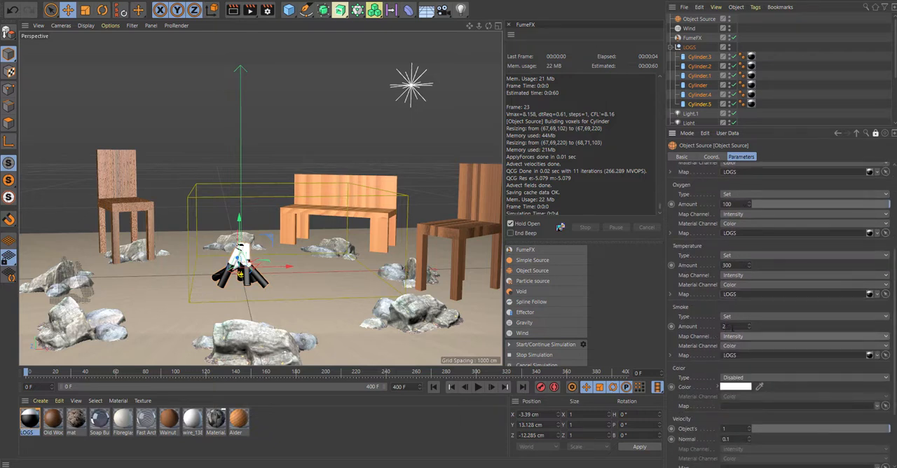
{"action": "double_click", "coordinate": [732, 327]}
{"action": "type", "text": "1"}
{"action": "left_click_drag", "start_coordinate": [894, 320], "coordinate": [893, 217]}
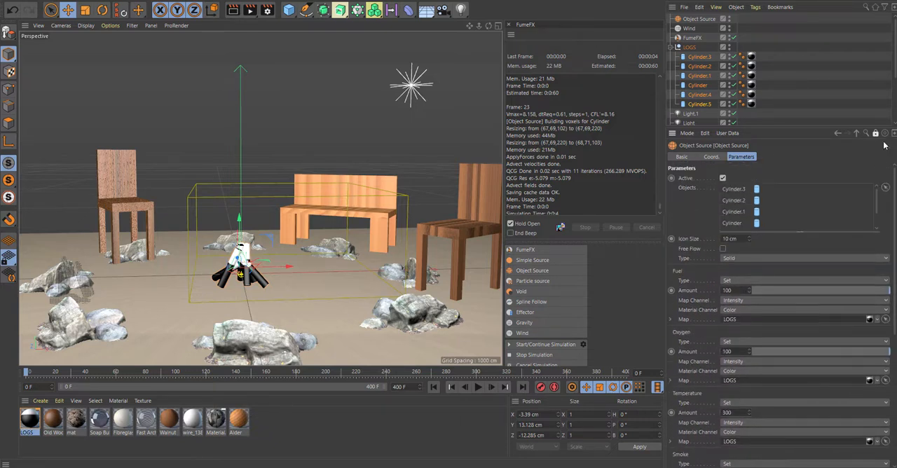
{"action": "left_click", "coordinate": [876, 133]}
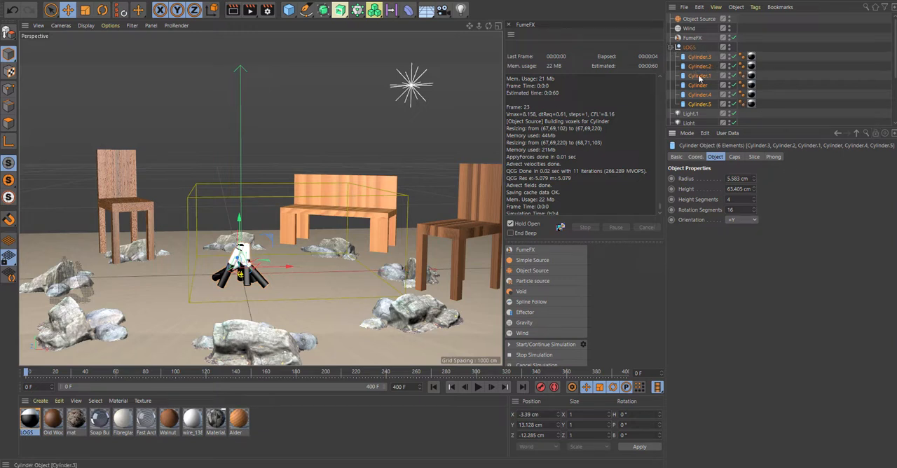
{"action": "left_click", "coordinate": [671, 48]}
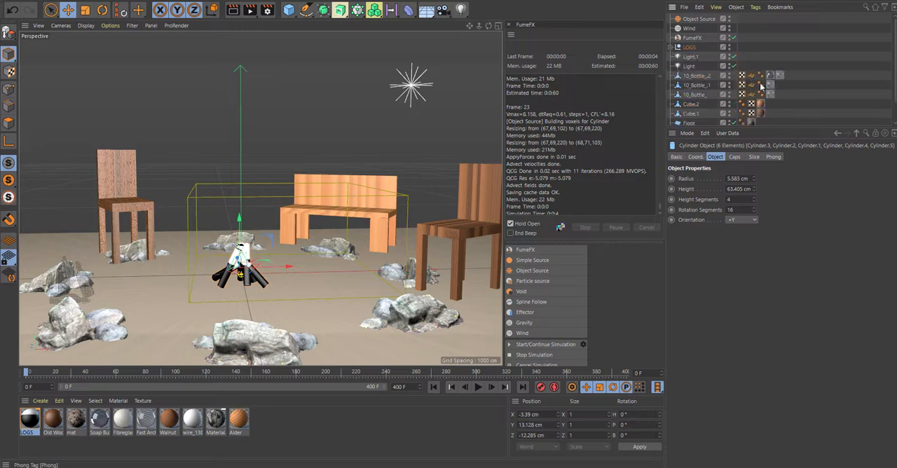
- In the FumeFX container's rendering settings, darken the smoke gradient colour to dark grey and set the smoke opacity to 0.28
{"action": "left_click", "coordinate": [692, 38]}
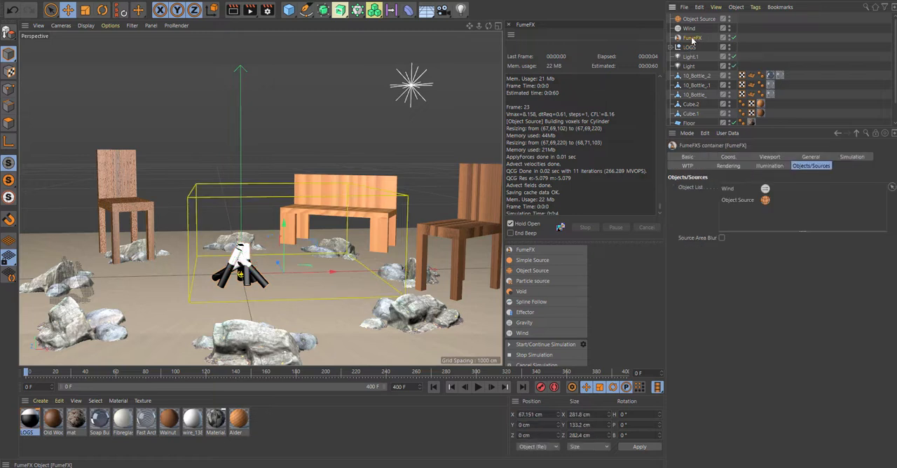
{"action": "left_click", "coordinate": [727, 166]}
{"action": "scroll", "coordinate": [894, 225], "scroll_direction": "down", "scroll_amount": 3}
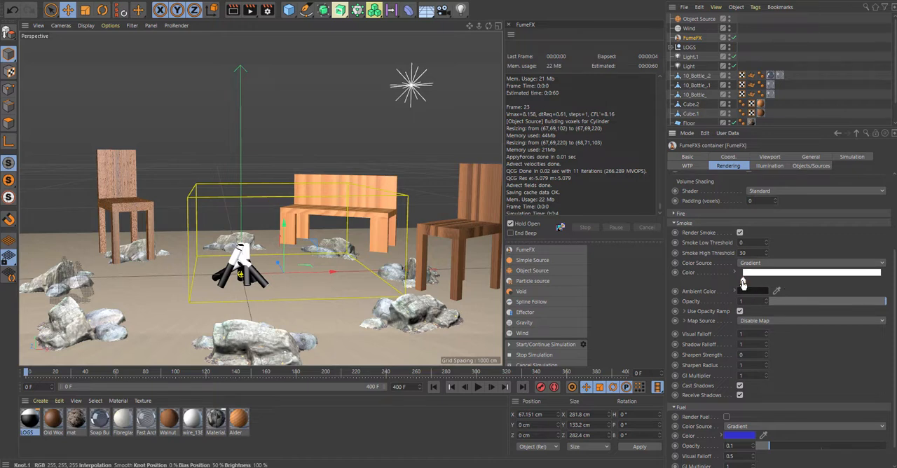
{"action": "double_click", "coordinate": [743, 283]}
{"action": "left_click_drag", "start_coordinate": [701, 312], "coordinate": [728, 314]}
{"action": "left_click", "coordinate": [727, 326]}
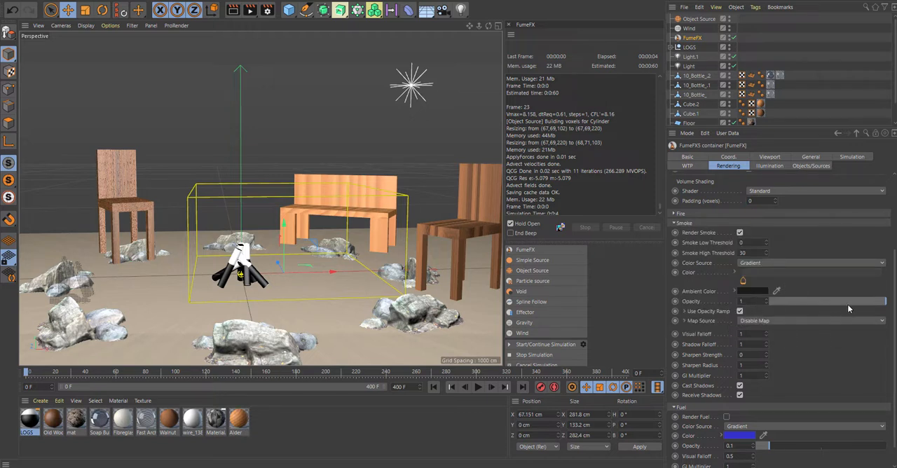
{"action": "left_click_drag", "start_coordinate": [849, 309], "coordinate": [802, 305]}
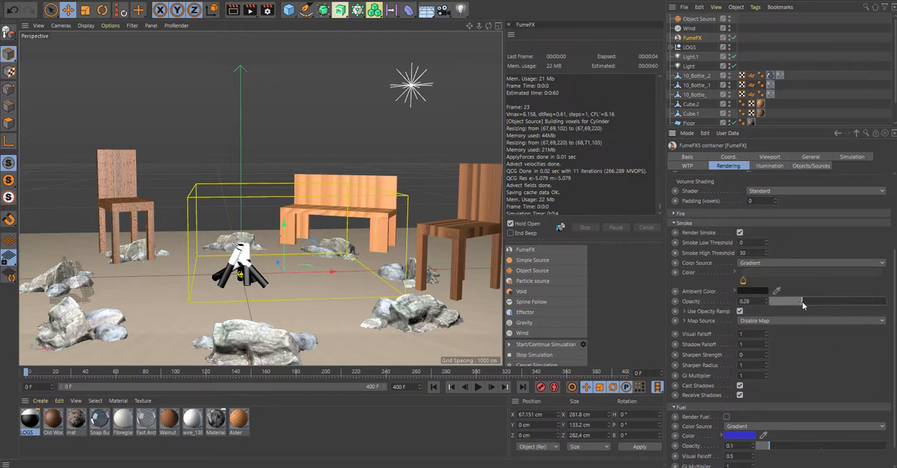
{"action": "left_click", "coordinate": [673, 224]}
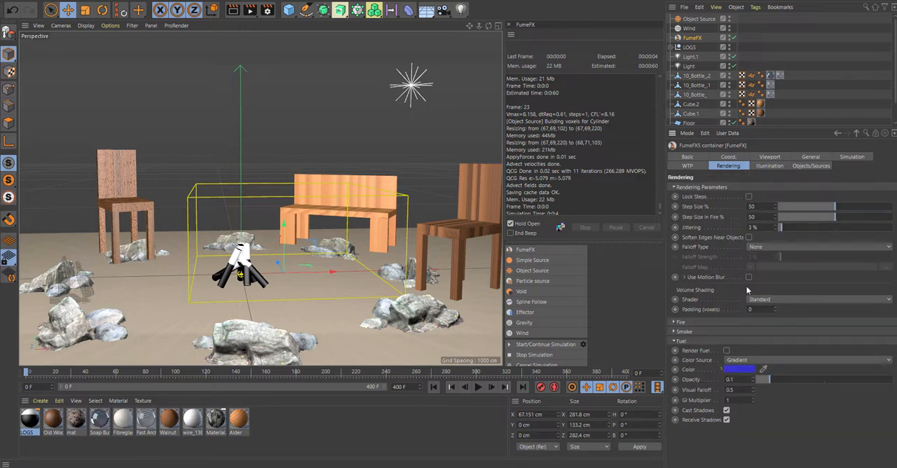
- Change the end knot of the fire colour gradient from orange to black
{"action": "left_click", "coordinate": [677, 323]}
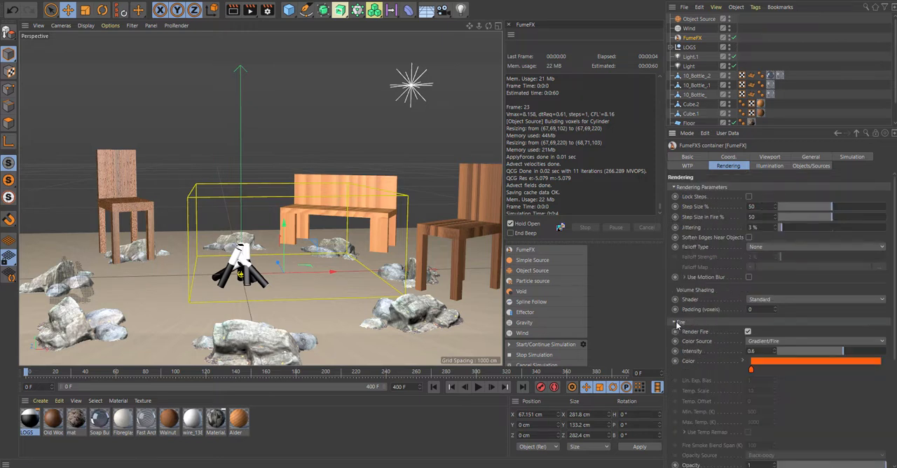
{"action": "double_click", "coordinate": [880, 370]}
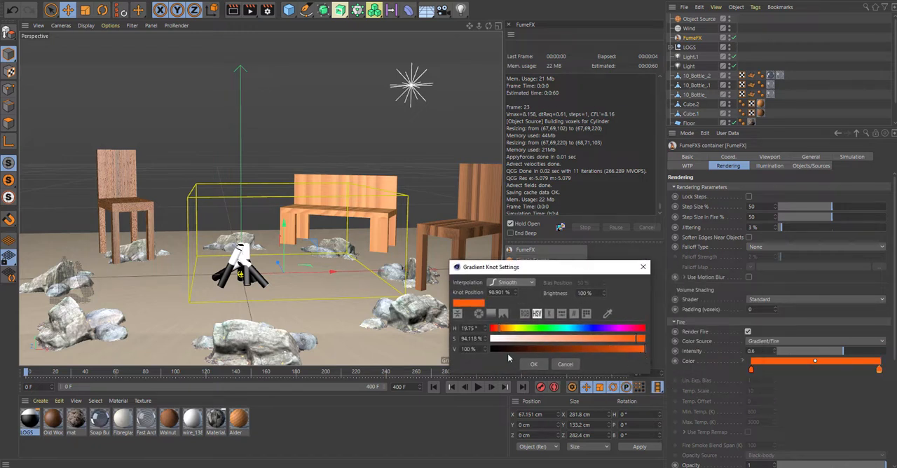
{"action": "left_click_drag", "start_coordinate": [571, 350], "coordinate": [488, 352]}
{"action": "left_click", "coordinate": [540, 364]}
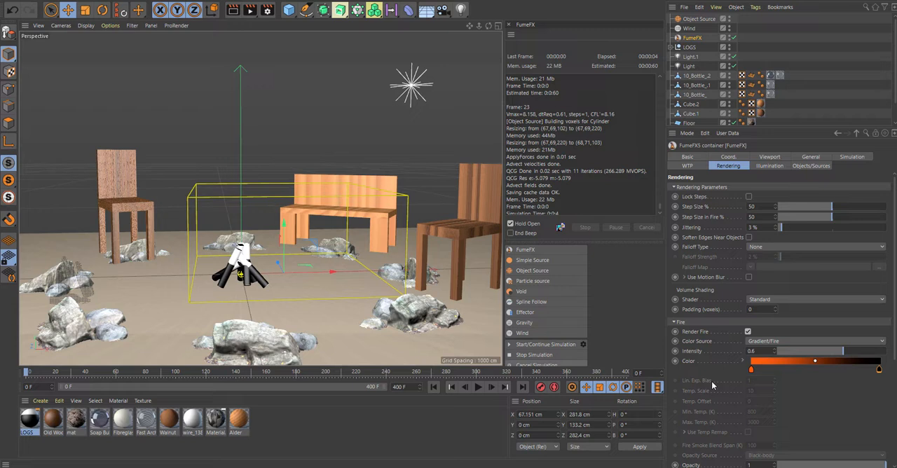
- Add a dark orange knot at about 49% of the fire gradient and set the fire intensity to 0.47
{"action": "left_click", "coordinate": [815, 372]}
{"action": "double_click", "coordinate": [815, 371]}
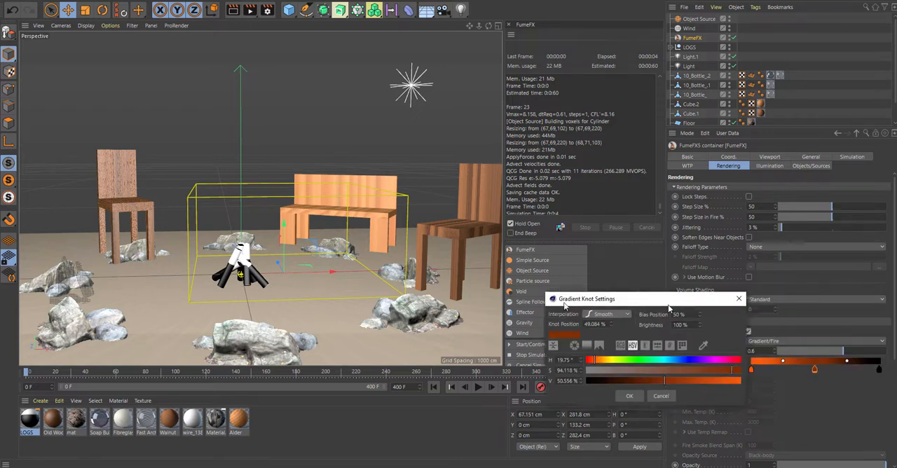
{"action": "left_click_drag", "start_coordinate": [669, 306], "coordinate": [531, 301]}
{"action": "left_click_drag", "start_coordinate": [519, 379], "coordinate": [509, 378]}
{"action": "left_click", "coordinate": [499, 392]}
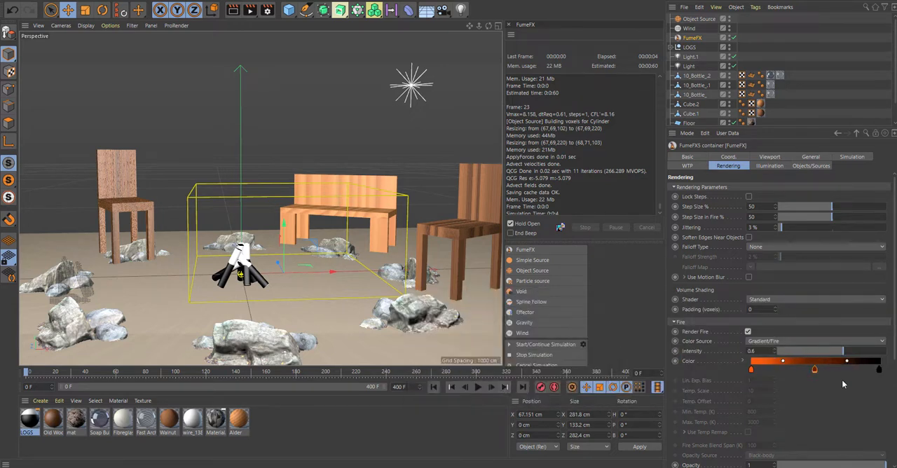
{"action": "left_click_drag", "start_coordinate": [844, 352], "coordinate": [831, 356]}
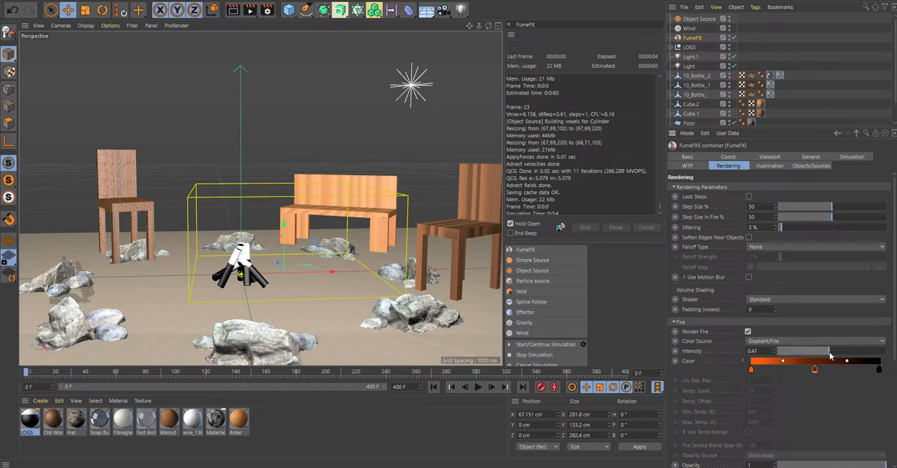
{"action": "left_click", "coordinate": [675, 322]}
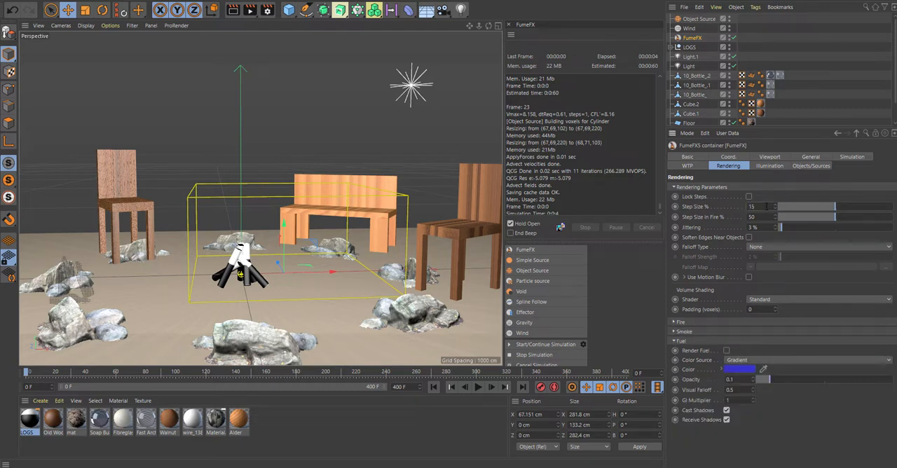
- Set the rendering Step Size to 150% and edit the Jittering percentage in the rendering parameters
{"action": "key", "text": "Return"}
{"action": "left_click_drag", "start_coordinate": [760, 228], "coordinate": [714, 226]}
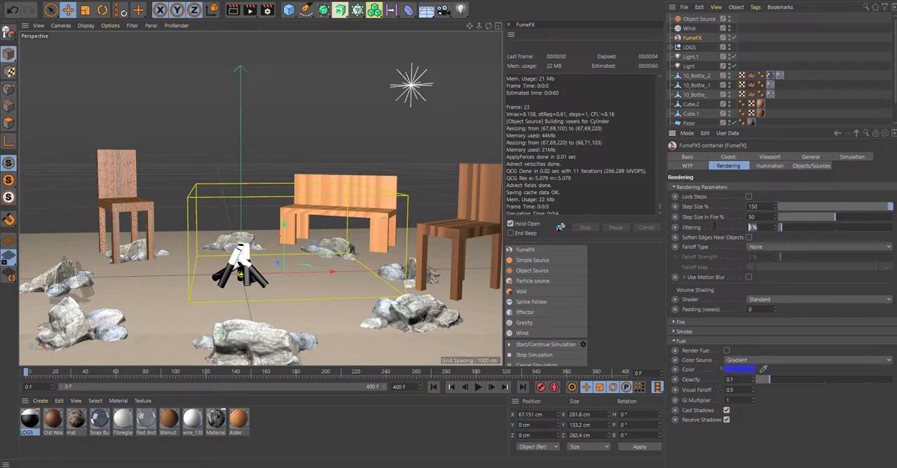
{"action": "key", "text": "Return"}
{"action": "left_click", "coordinate": [722, 188]}
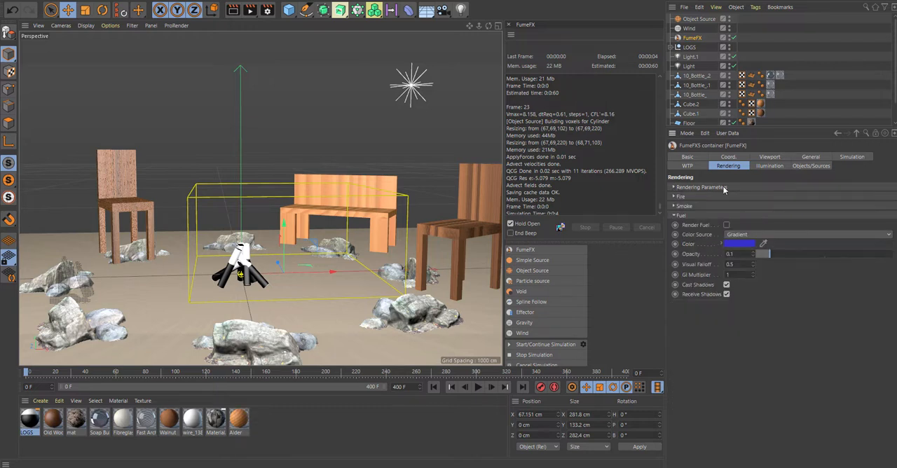
- Add Light.1 and Light to the FumeFX container's illumination lights list
{"action": "left_click", "coordinate": [769, 166]}
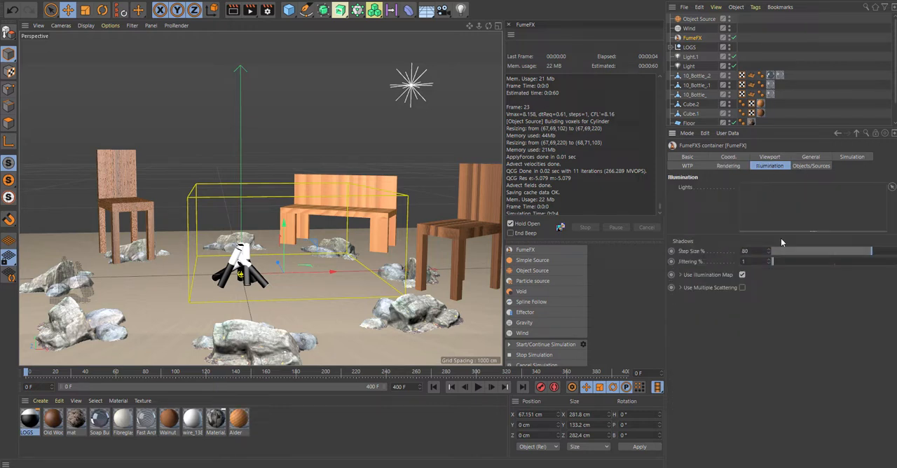
{"action": "left_click", "coordinate": [690, 57]}
{"action": "left_click", "coordinate": [691, 66], "text": "ctrl"}
{"action": "left_click_drag", "start_coordinate": [692, 67], "coordinate": [772, 204]}
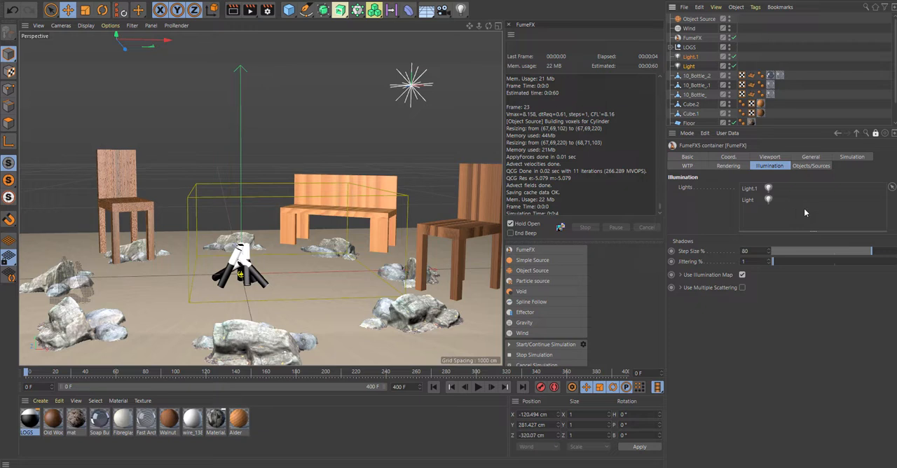
- Set the illumination shadow Step Size to 120% and Jittering to 5%
{"action": "left_click", "coordinate": [751, 250]}
{"action": "type", "text": "120"}
{"action": "key", "text": "Return"}
{"action": "type", "text": "5"}
{"action": "key", "text": "Return"}
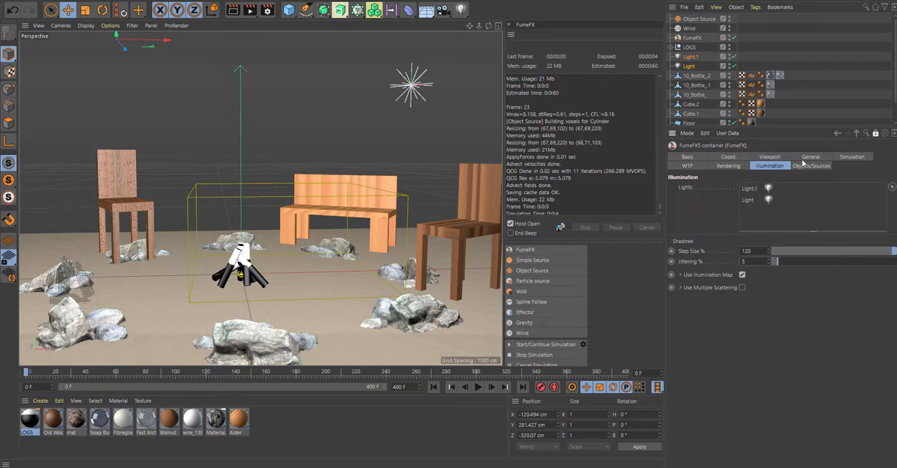
{"action": "left_click", "coordinate": [849, 158]}
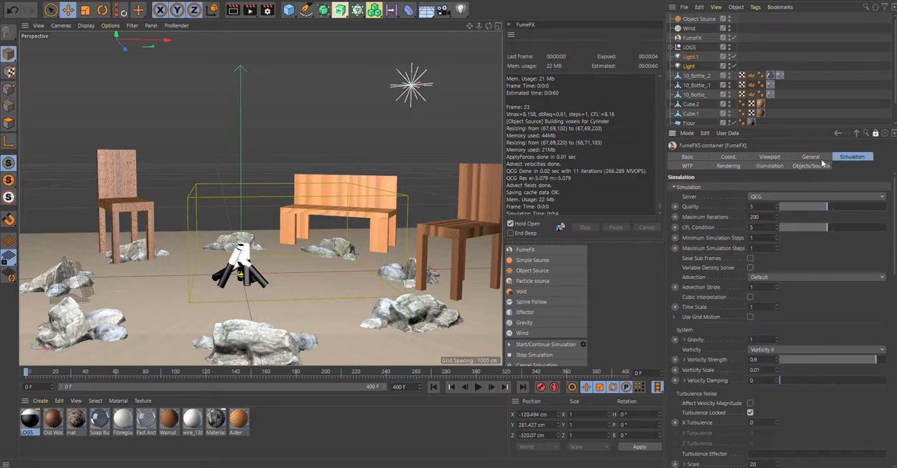
{"action": "left_click", "coordinate": [814, 168]}
{"action": "left_click", "coordinate": [844, 158]}
{"action": "left_click", "coordinate": [819, 158]}
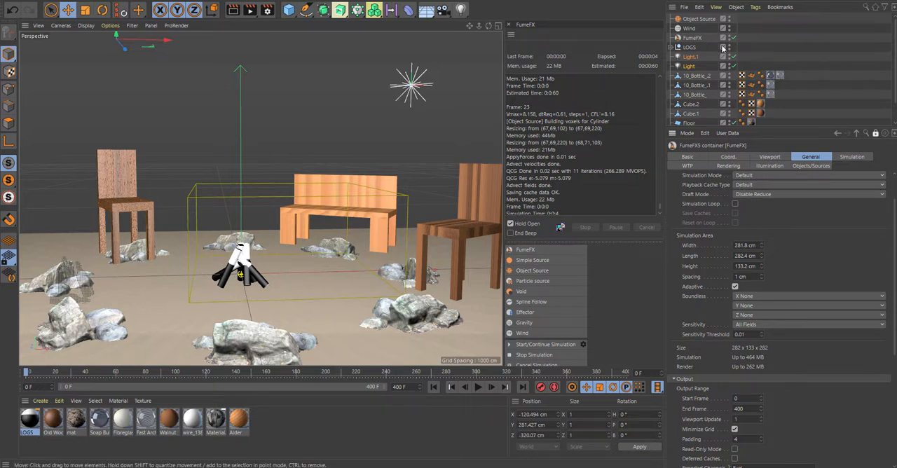
- Move the Wind beside the logs to about X -64.5 cm, Y 32.5 cm, and rotate its bank about 65° towards them
{"action": "left_click", "coordinate": [696, 32]}
{"action": "scroll", "coordinate": [292, 274], "scroll_direction": "up", "scroll_amount": 2}
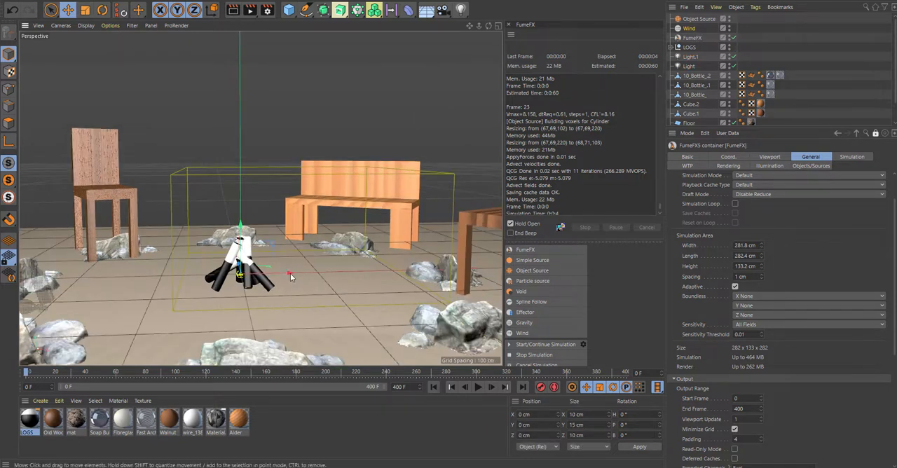
{"action": "left_click_drag", "start_coordinate": [290, 274], "coordinate": [206, 252]}
{"action": "key", "text": "r"}
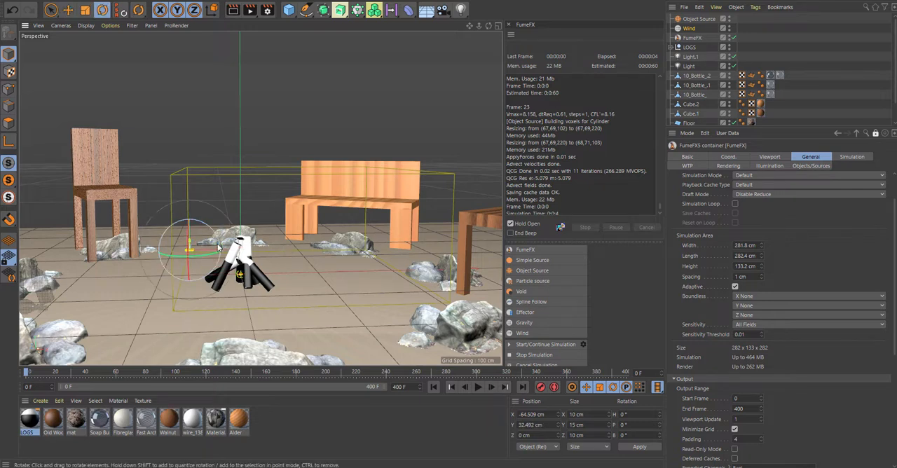
{"action": "left_click_drag", "start_coordinate": [201, 225], "coordinate": [225, 250]}
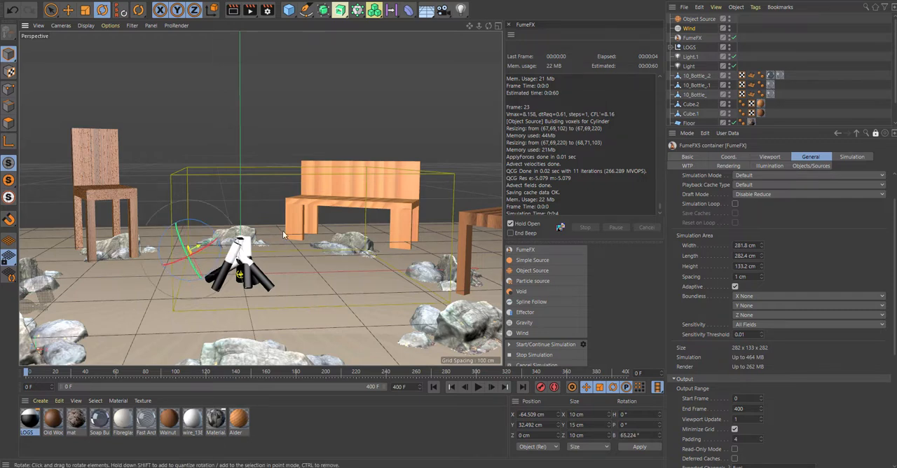
- Run the campfire simulation to about frame 36, match the FumeFX grid to the output file, and render the viewport
{"action": "left_click", "coordinate": [265, 274]}
{"action": "right_click_drag", "start_coordinate": [265, 277], "coordinate": [429, 232], "text": "alt"}
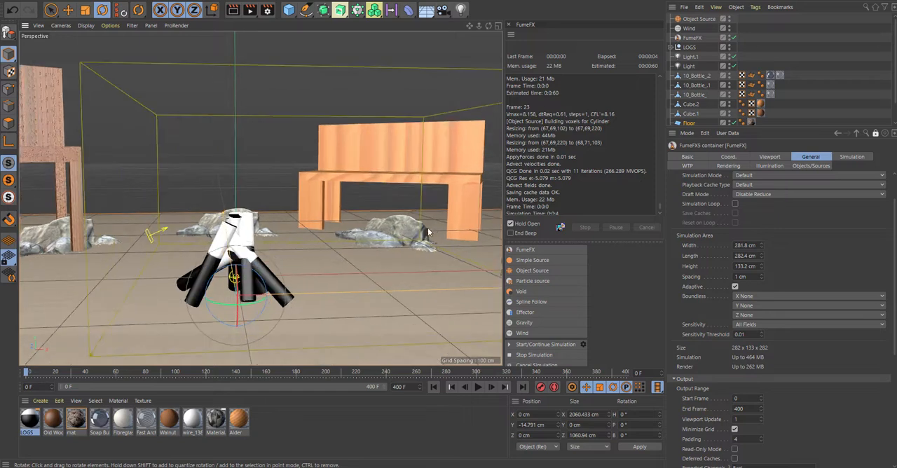
{"action": "scroll", "coordinate": [549, 328], "scroll_direction": "down", "scroll_amount": 1}
{"action": "left_click", "coordinate": [545, 329]}
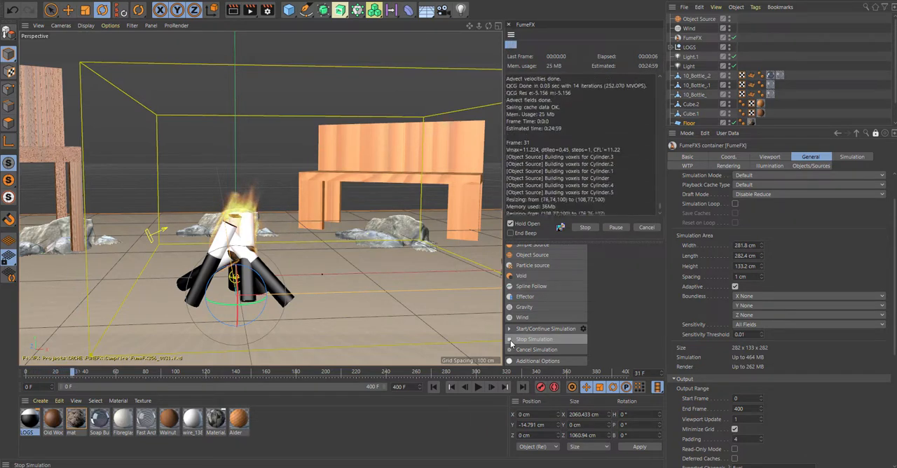
{"action": "left_click", "coordinate": [511, 342]}
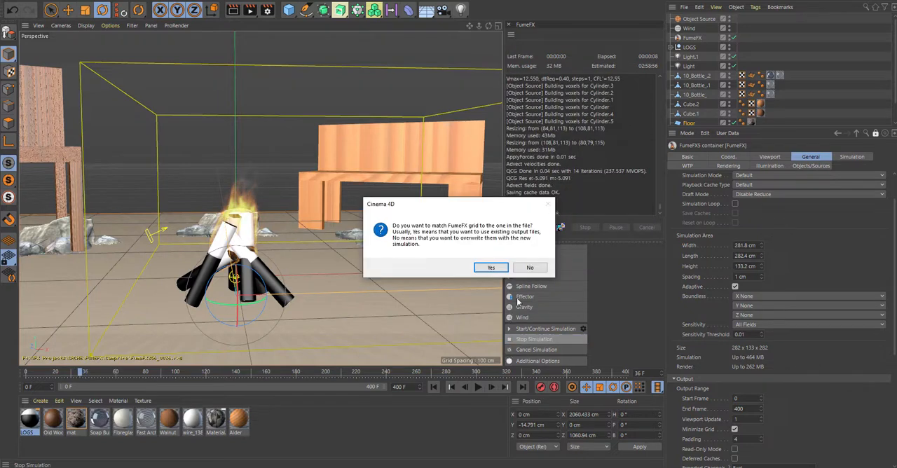
{"action": "left_click", "coordinate": [492, 268]}
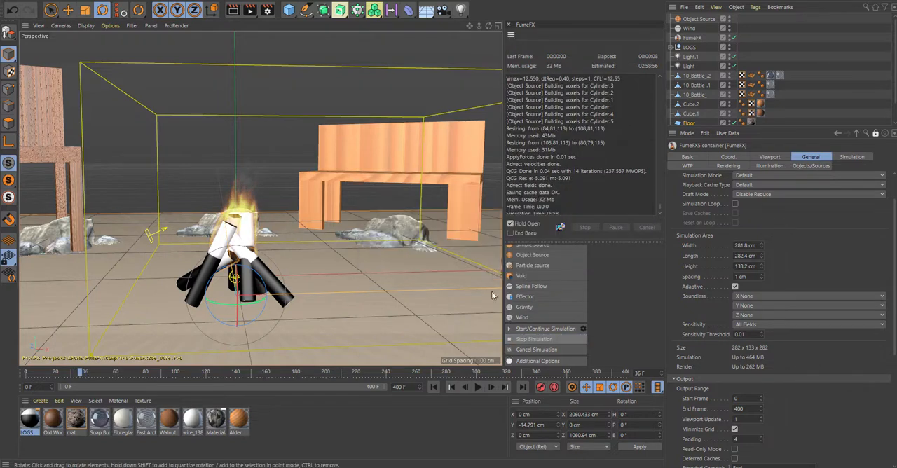
{"action": "left_click", "coordinate": [239, 11]}
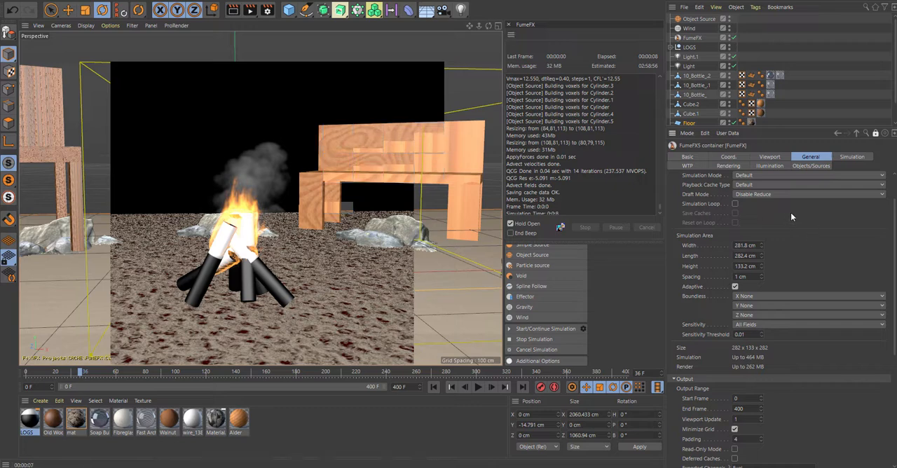
- Set the FumeFX container's simulation Quality to 10
{"action": "left_click", "coordinate": [848, 157]}
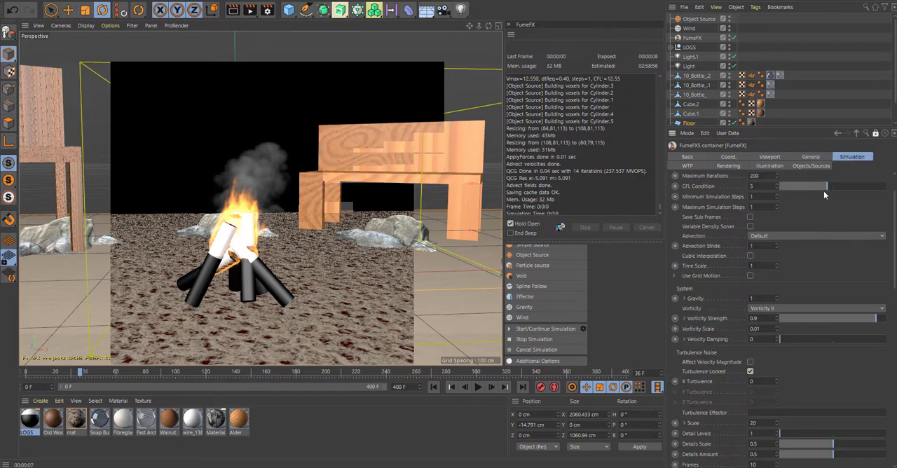
{"action": "scroll", "coordinate": [827, 186], "scroll_direction": "up", "scroll_amount": 2}
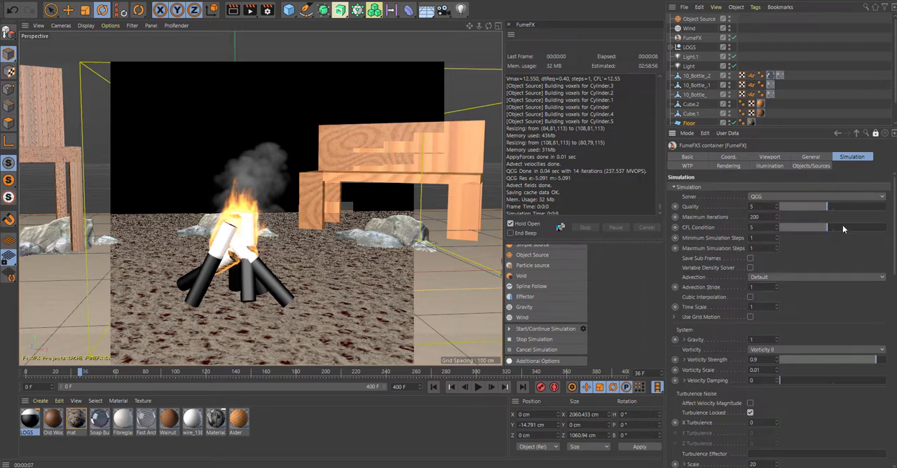
{"action": "left_click_drag", "start_coordinate": [826, 205], "coordinate": [887, 206]}
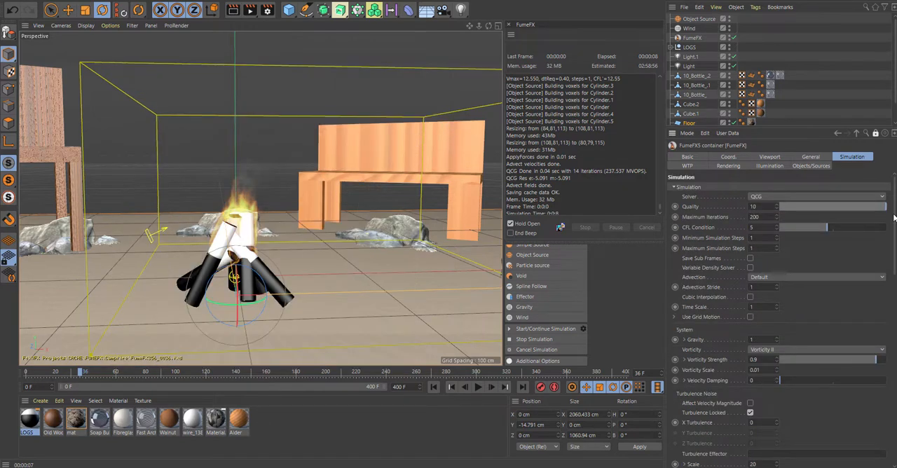
- Set the simulation's Advection Stride to 0.6 and Time Scale to 1.5
{"action": "scroll", "coordinate": [876, 235], "scroll_direction": "down", "scroll_amount": 2}
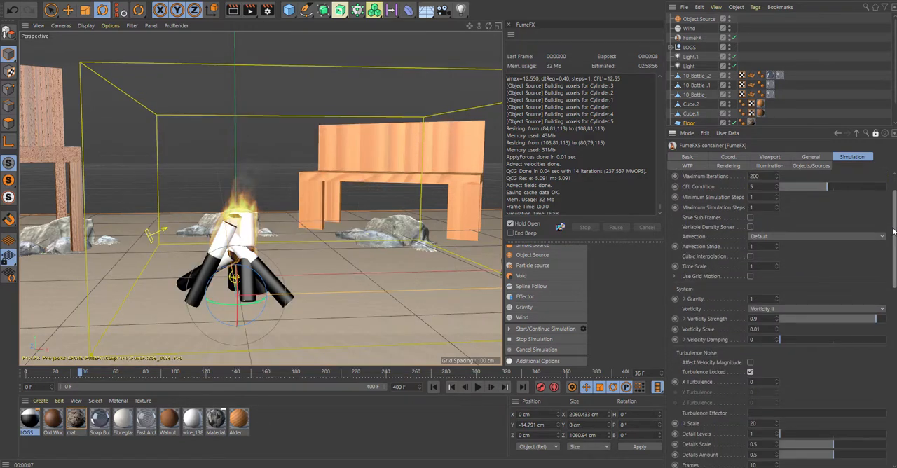
{"action": "left_click", "coordinate": [779, 242]}
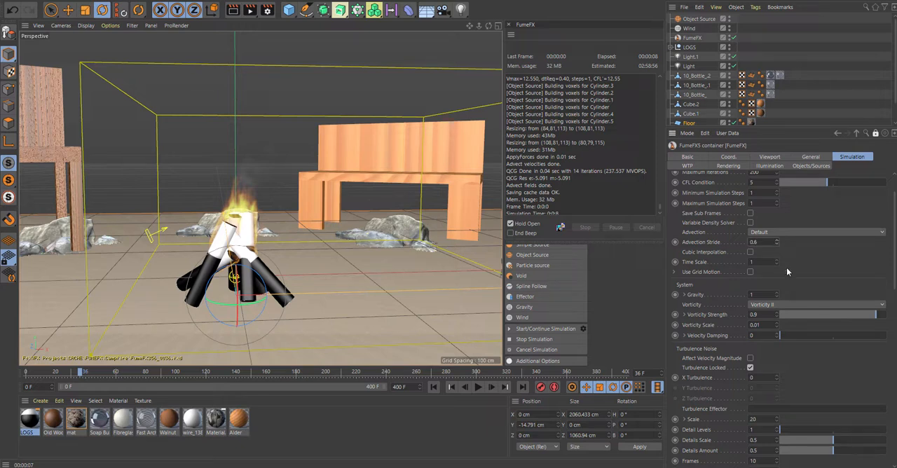
{"action": "left_click", "coordinate": [766, 264]}
{"action": "type", "text": ".5"}
- Set Gravity and Vorticity Strength to 0.7, and run the simulation to about frame 27
{"action": "left_click_drag", "start_coordinate": [763, 295], "coordinate": [702, 302]}
{"action": "left_click_drag", "start_coordinate": [872, 319], "coordinate": [854, 315]}
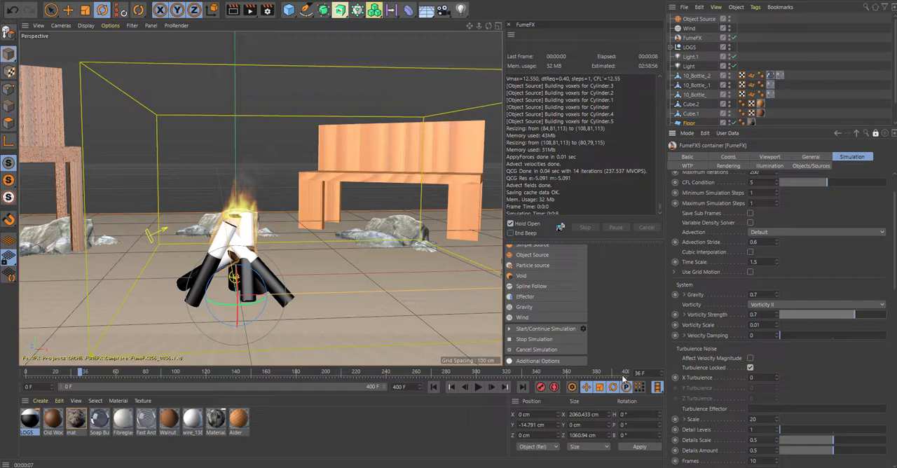
{"action": "left_click", "coordinate": [522, 329]}
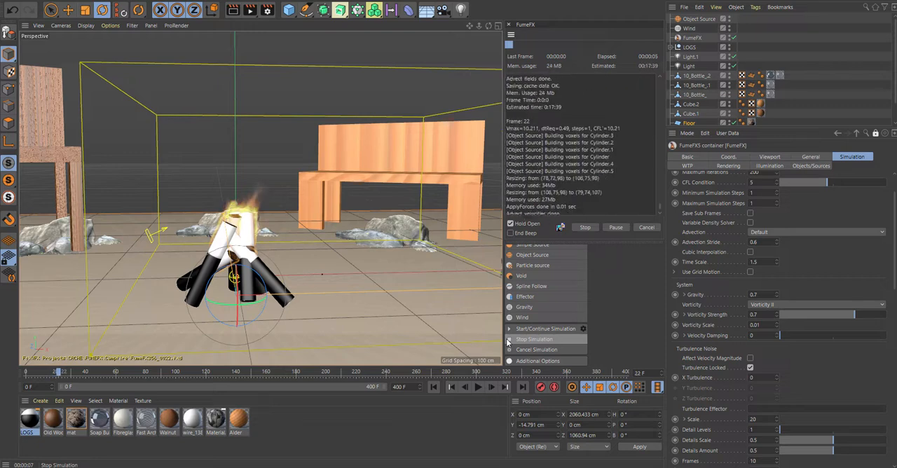
{"action": "left_click", "coordinate": [508, 341]}
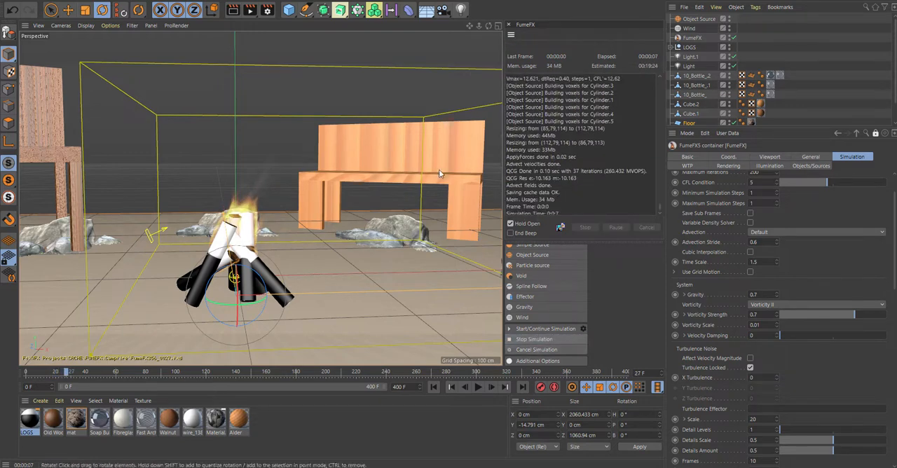
- Set the turbulence noise to X Turbulence 0.2, Detail Levels 5 and Scale 0.2
{"action": "scroll", "coordinate": [895, 280], "scroll_direction": "down", "scroll_amount": 3}
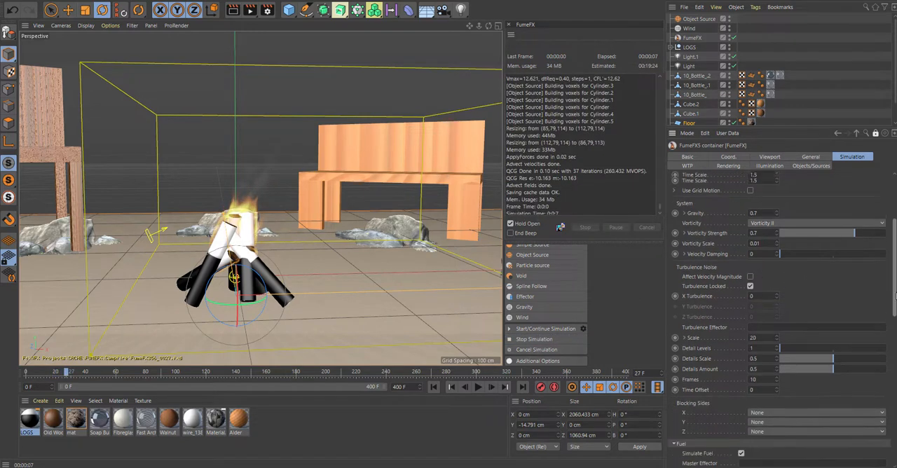
{"action": "left_click_drag", "start_coordinate": [760, 288], "coordinate": [722, 289]}
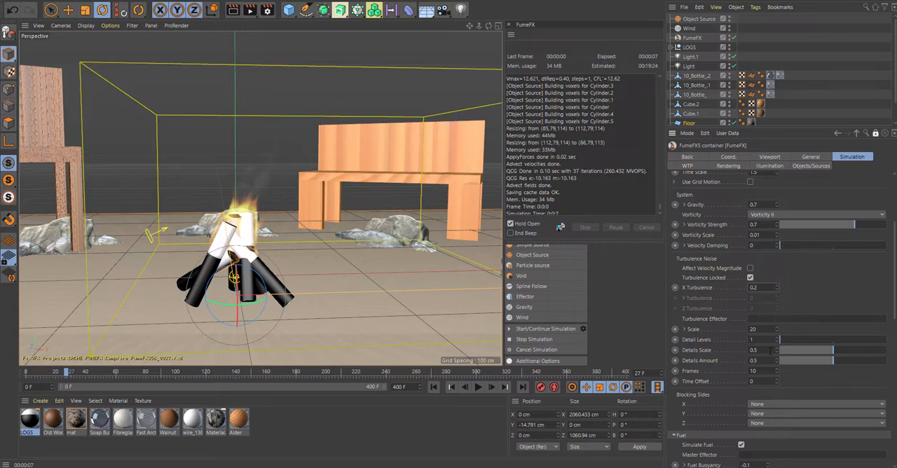
{"action": "left_click_drag", "start_coordinate": [790, 340], "coordinate": [887, 341]}
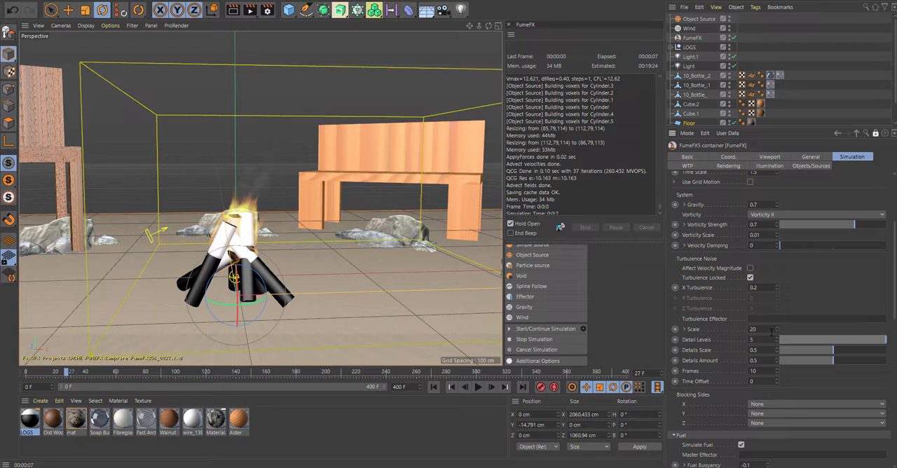
{"action": "left_click_drag", "start_coordinate": [763, 331], "coordinate": [712, 335]}
{"action": "type", "text": "0."}
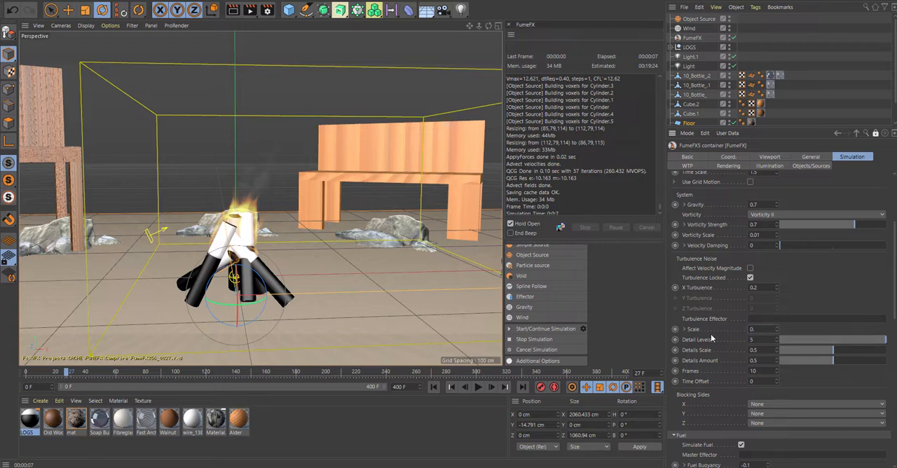
{"action": "type", "text": "2"}
- Set the Fuel Buoyancy to 0.7 and the Burn Rate to 20
{"action": "scroll", "coordinate": [896, 331], "scroll_direction": "down", "scroll_amount": 5}
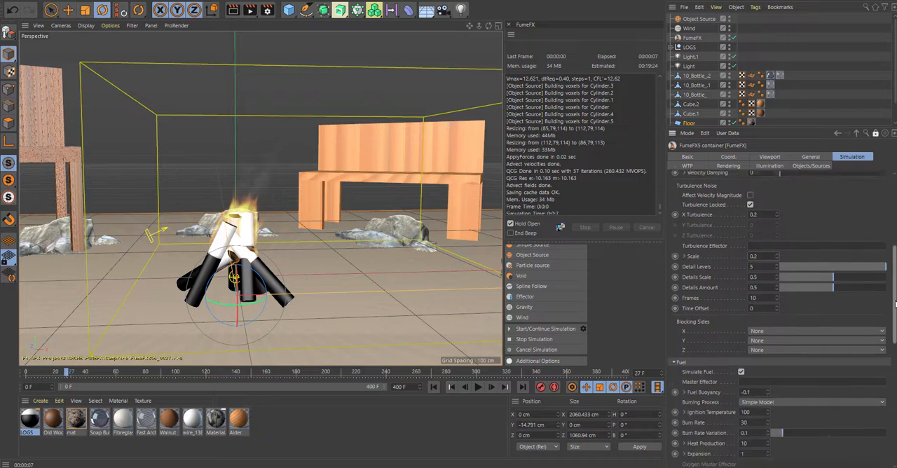
{"action": "scroll", "coordinate": [896, 331], "scroll_direction": "down", "scroll_amount": 2}
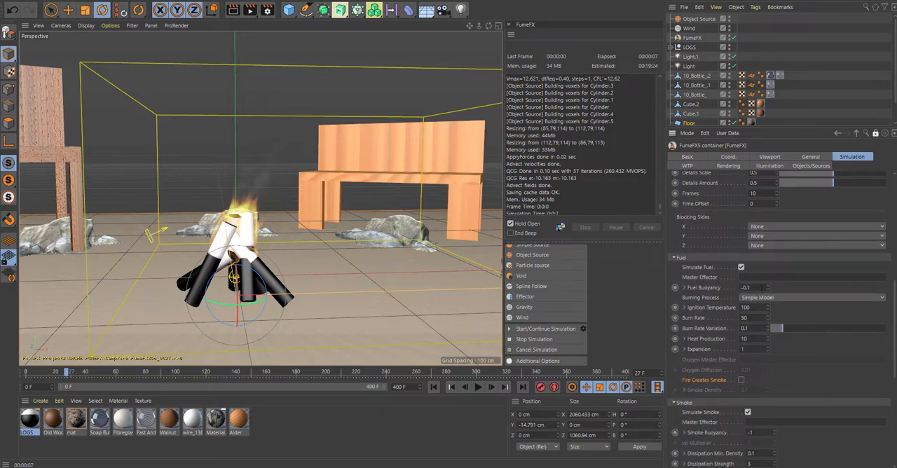
{"action": "left_click_drag", "start_coordinate": [761, 288], "coordinate": [655, 282]}
{"action": "type", "text": "0"}
{"action": "left_click_drag", "start_coordinate": [750, 318], "coordinate": [673, 326]}
{"action": "type", "text": "1"}
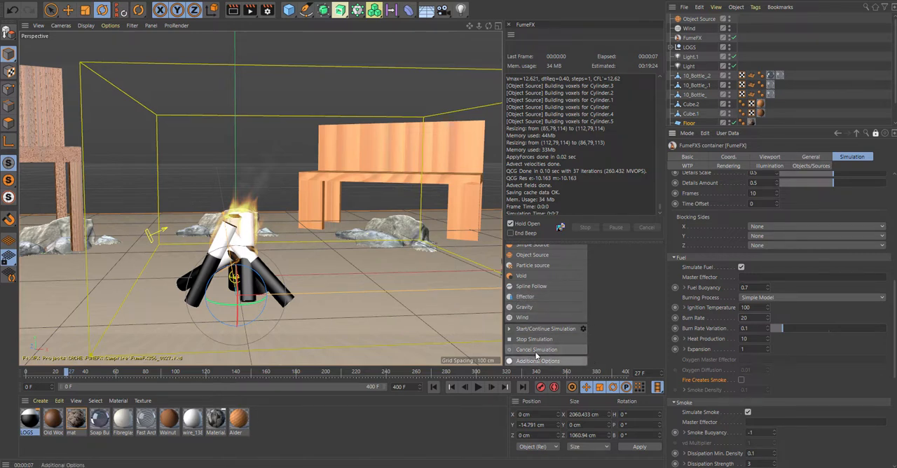
- Enable Fire Creates Smoke with a Smoke Density of 1, and run the simulation to about frame 34
{"action": "left_click", "coordinate": [742, 380]}
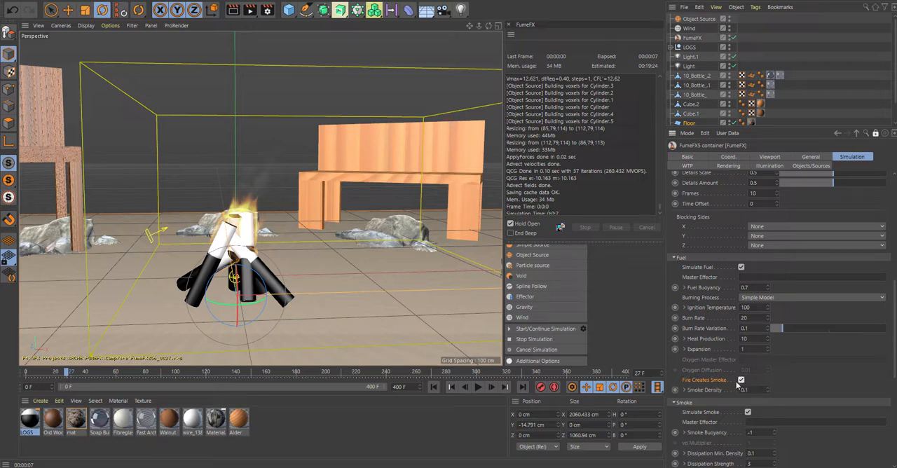
{"action": "left_click", "coordinate": [750, 389]}
{"action": "left_click_drag", "start_coordinate": [749, 390], "coordinate": [680, 391]}
{"action": "type", "text": "1"}
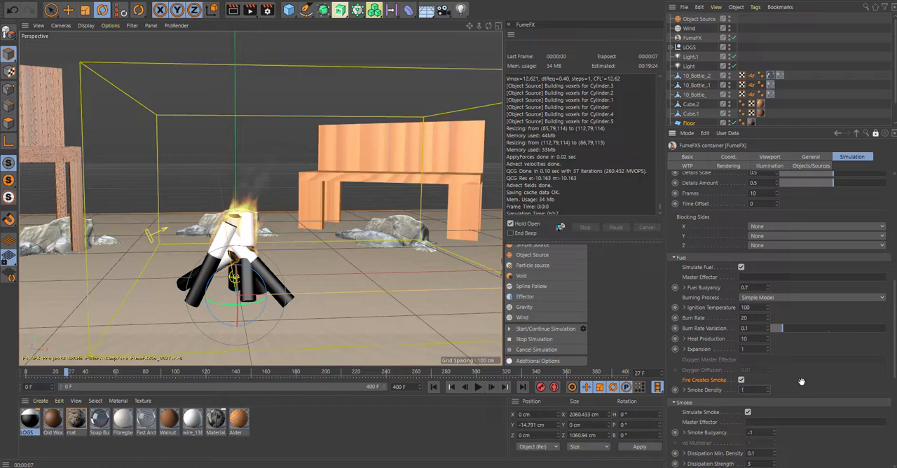
{"action": "left_click", "coordinate": [522, 329]}
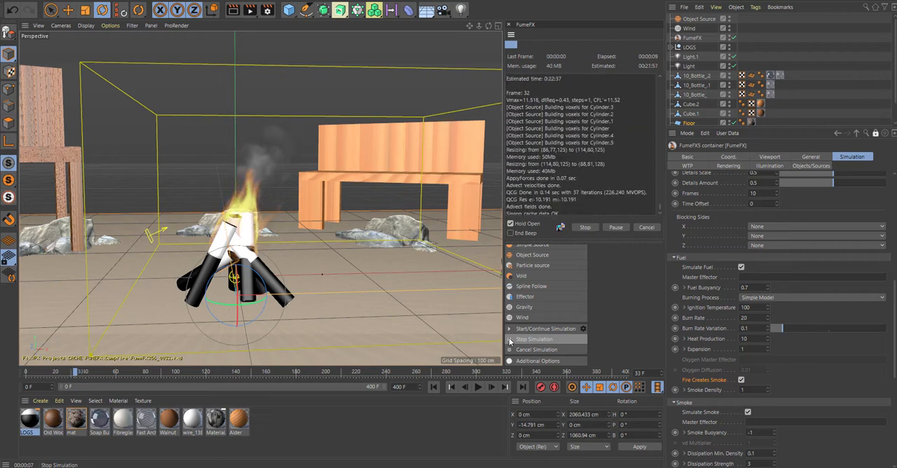
- Rotate the Wind's bank to about 80° towards the logs, and rerun the simulation to about frame 28
{"action": "left_click", "coordinate": [146, 234]}
{"action": "left_click_drag", "start_coordinate": [166, 221], "coordinate": [166, 220]}
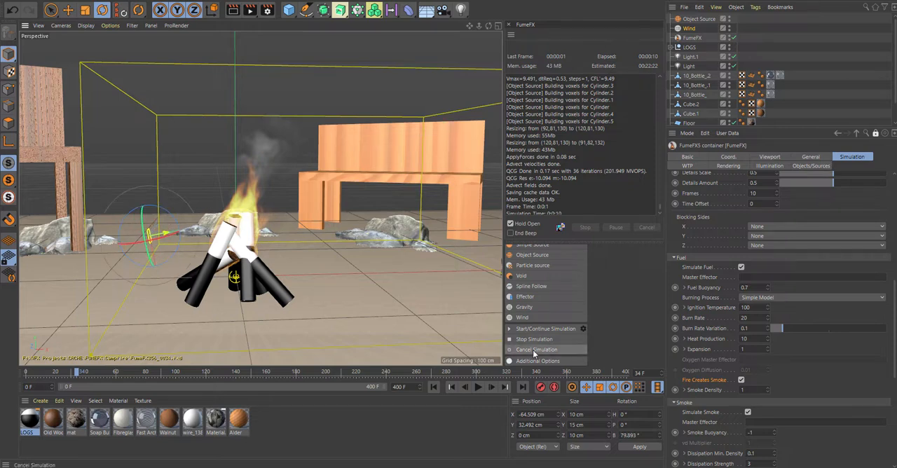
{"action": "left_click", "coordinate": [533, 329]}
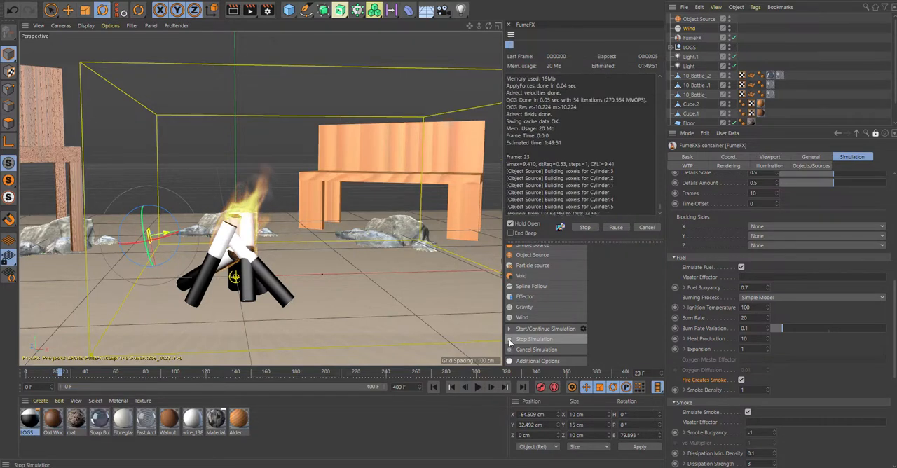
{"action": "left_click", "coordinate": [511, 341]}
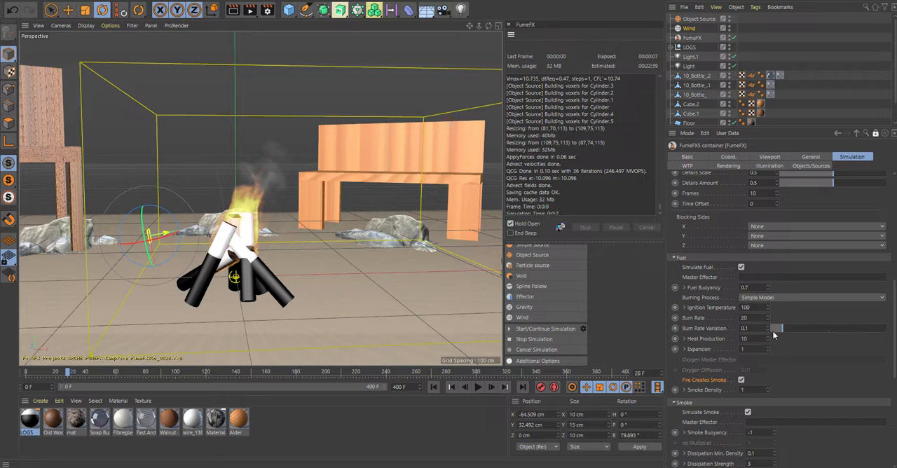
- Set the fuel's Burn Rate Variation to 1, Expansion to 0.4 and Heat Production to 8, and the turbulence noise Scale to 0.02
{"action": "left_click_drag", "start_coordinate": [774, 335], "coordinate": [884, 328]}
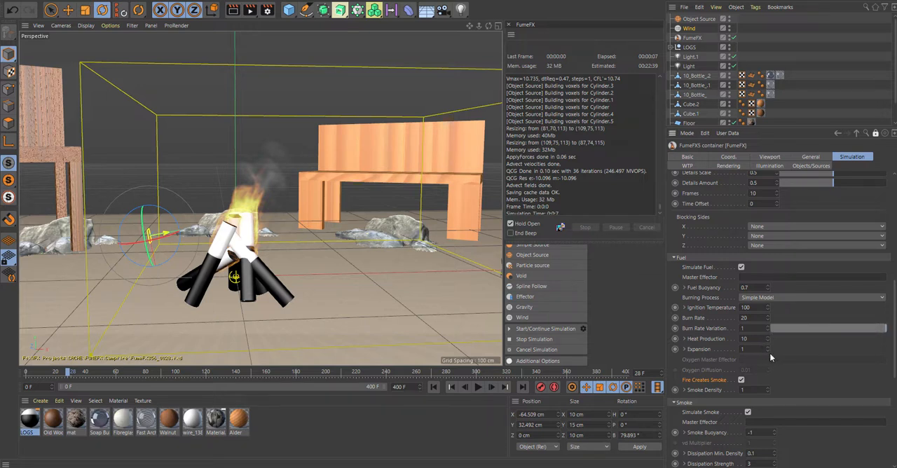
{"action": "left_click_drag", "start_coordinate": [768, 350], "coordinate": [768, 356]}
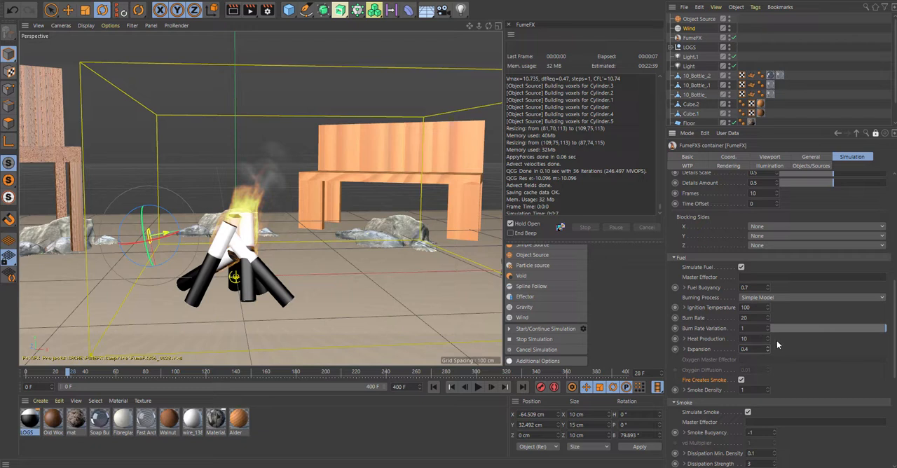
{"action": "double_click", "coordinate": [767, 341]}
{"action": "type", "text": "8"}
{"action": "left_click_drag", "start_coordinate": [894, 317], "coordinate": [893, 300]}
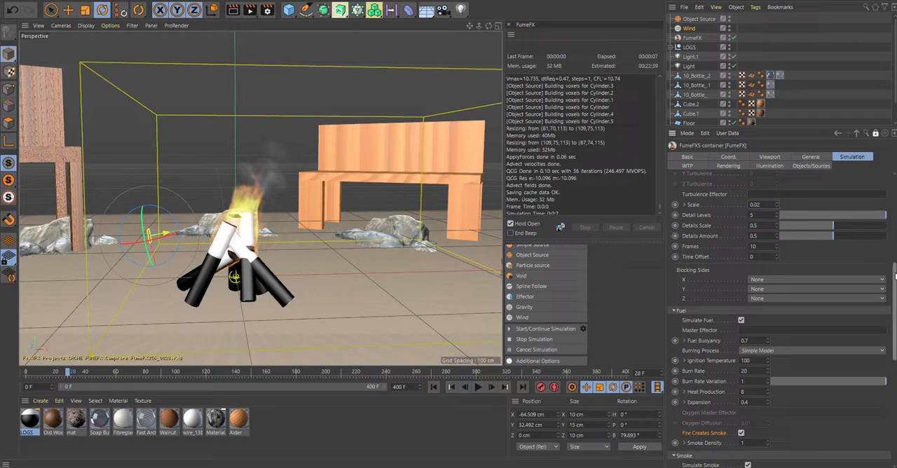
{"action": "left_click_drag", "start_coordinate": [894, 276], "coordinate": [893, 237]}
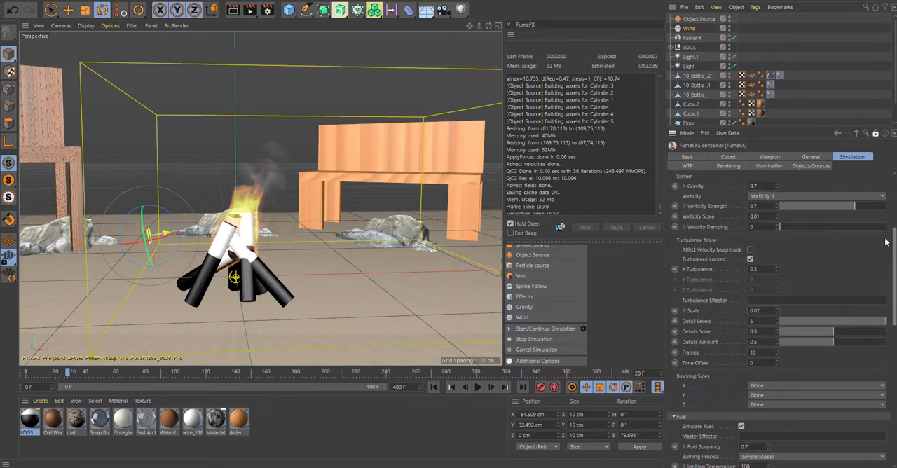
- Rerun the campfire simulation to about frame 33 and render the viewport
{"action": "left_click", "coordinate": [523, 329]}
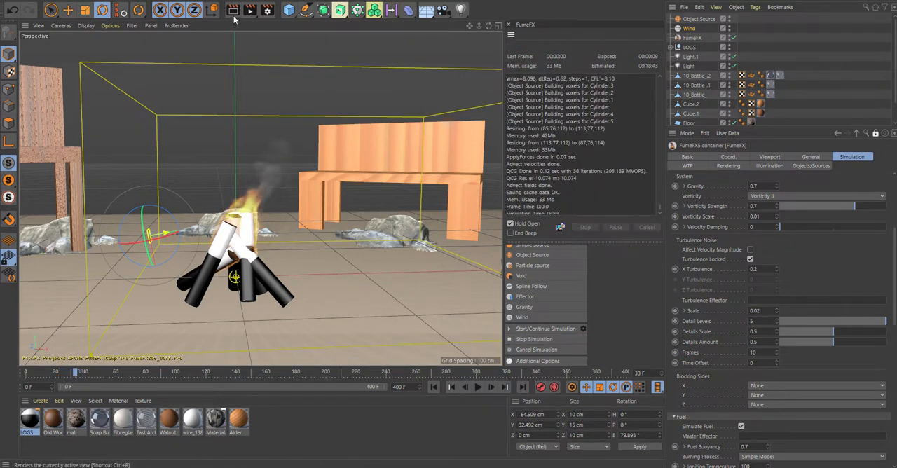
{"action": "key", "text": "ctrl+r"}
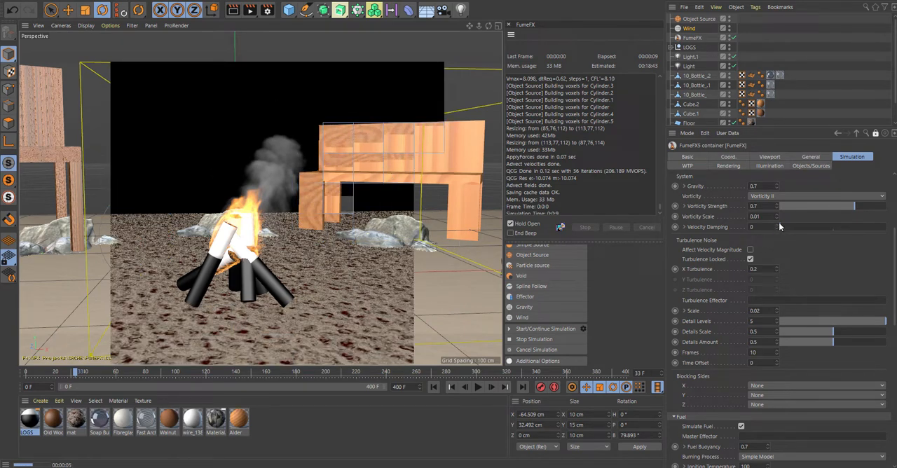
- Lower the smoke's rendering Opacity to about 0.17
{"action": "left_click", "coordinate": [728, 166]}
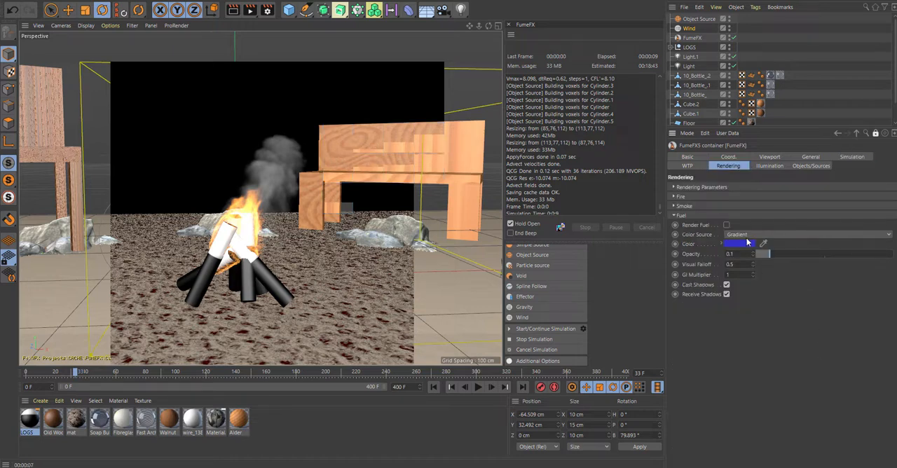
{"action": "left_click", "coordinate": [673, 207]}
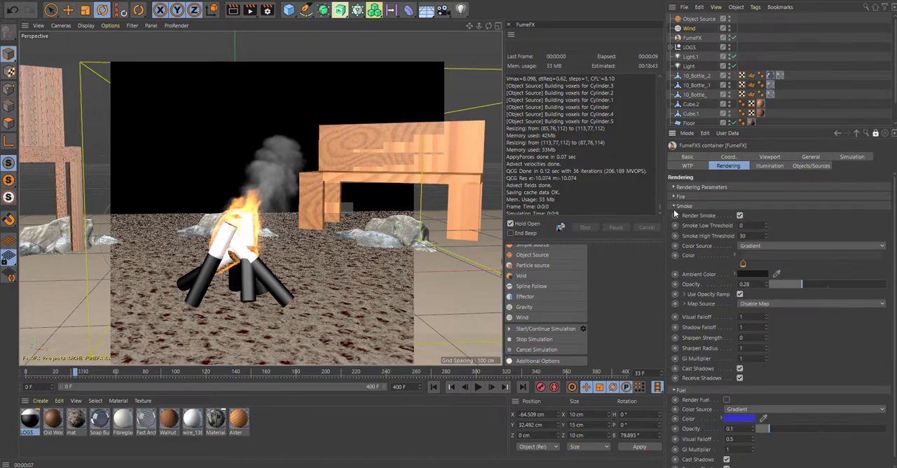
{"action": "left_click_drag", "start_coordinate": [795, 288], "coordinate": [790, 288]}
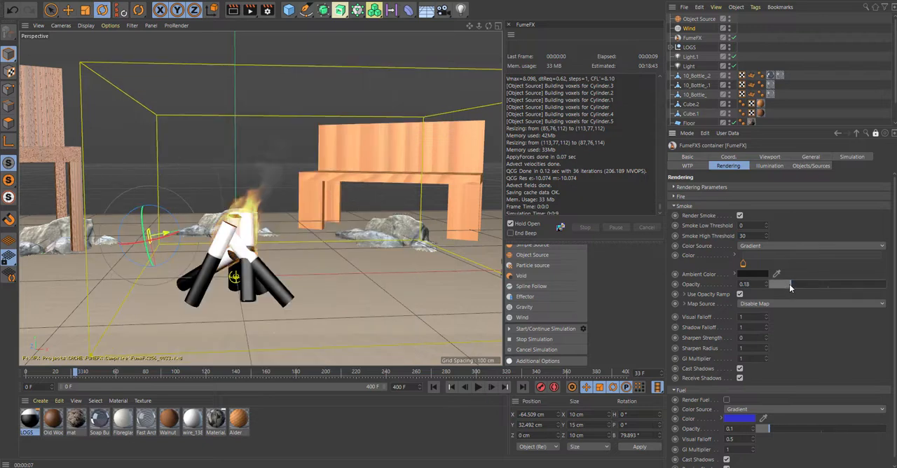
- Set the fire's rendering Intensity to about 0.76 and Opacity to about 0.54, and render the viewport again
{"action": "left_click", "coordinate": [674, 196]}
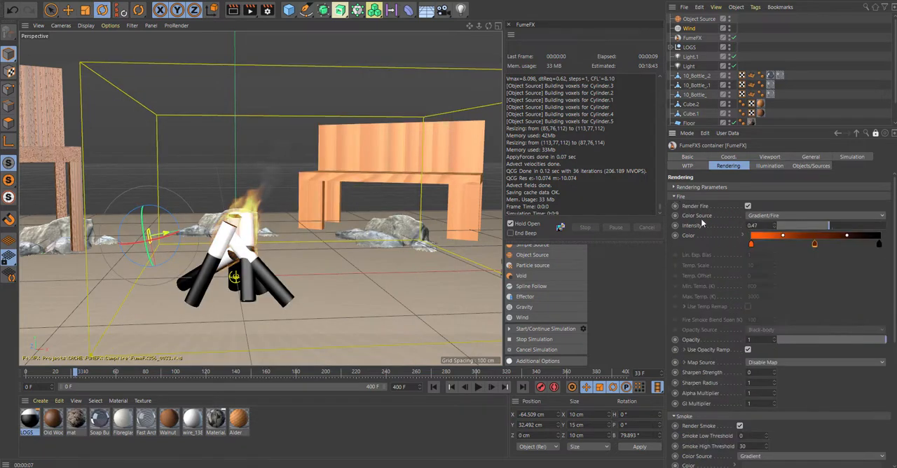
{"action": "left_click_drag", "start_coordinate": [820, 224], "coordinate": [815, 222]}
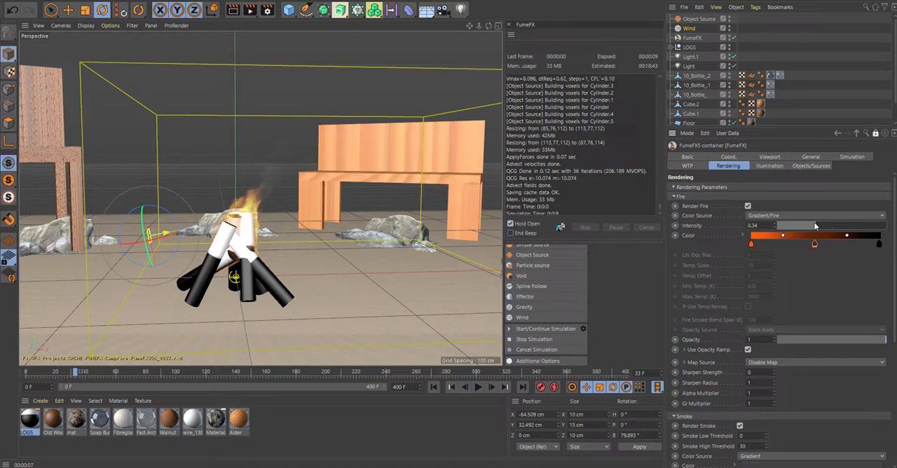
{"action": "left_click", "coordinate": [828, 225]}
{"action": "left_click", "coordinate": [836, 339]}
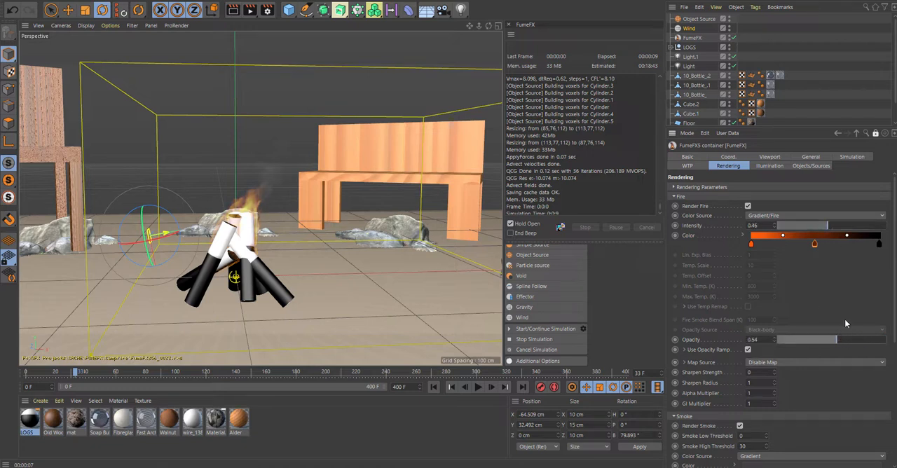
{"action": "left_click", "coordinate": [862, 226]}
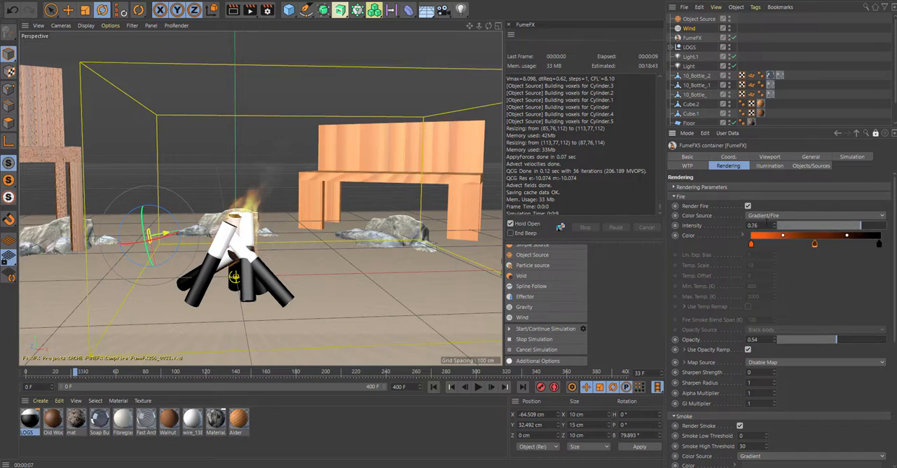
{"action": "left_click", "coordinate": [234, 10]}
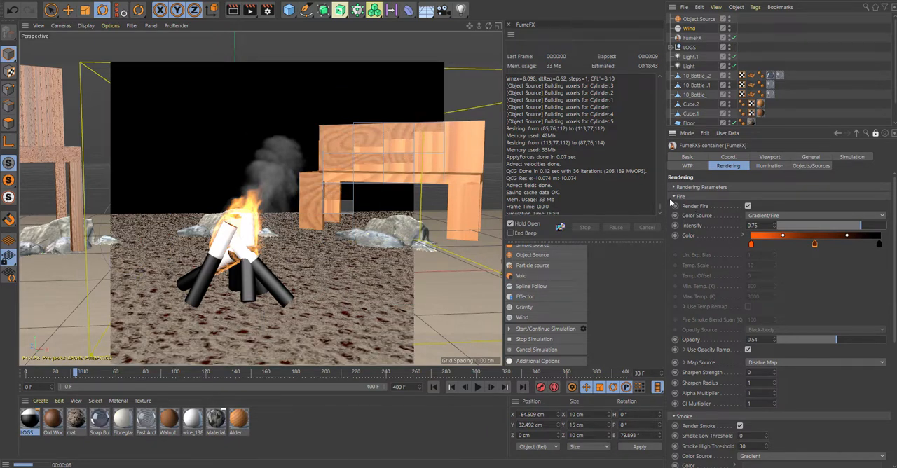
{"action": "left_click", "coordinate": [674, 197]}
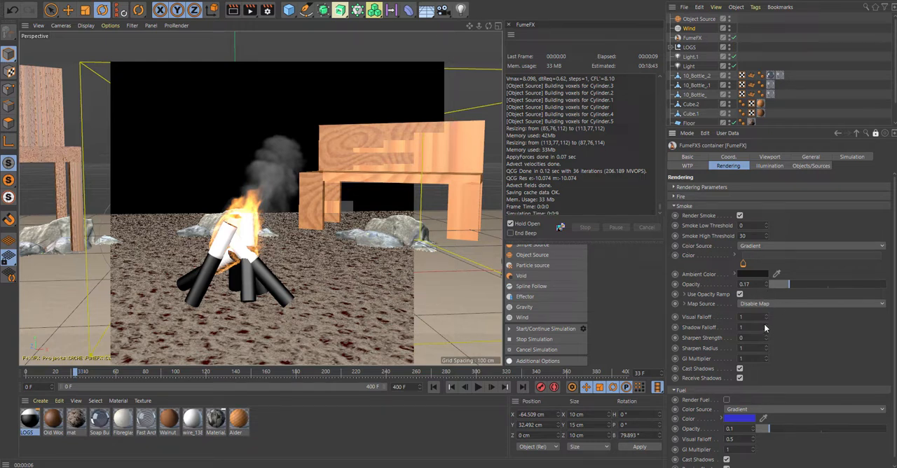
- Lower the smoke's rendering Opacity to about 0.11 and render the viewport
{"action": "left_click_drag", "start_coordinate": [788, 285], "coordinate": [787, 285]}
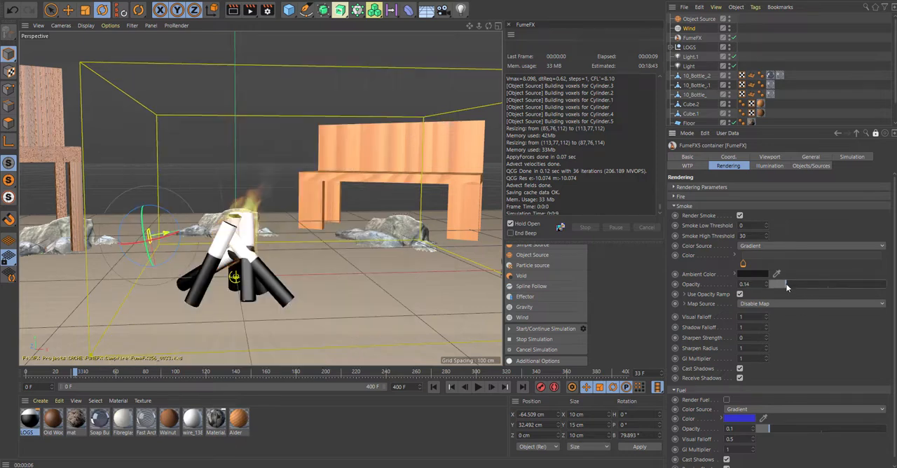
{"action": "left_click", "coordinate": [234, 10]}
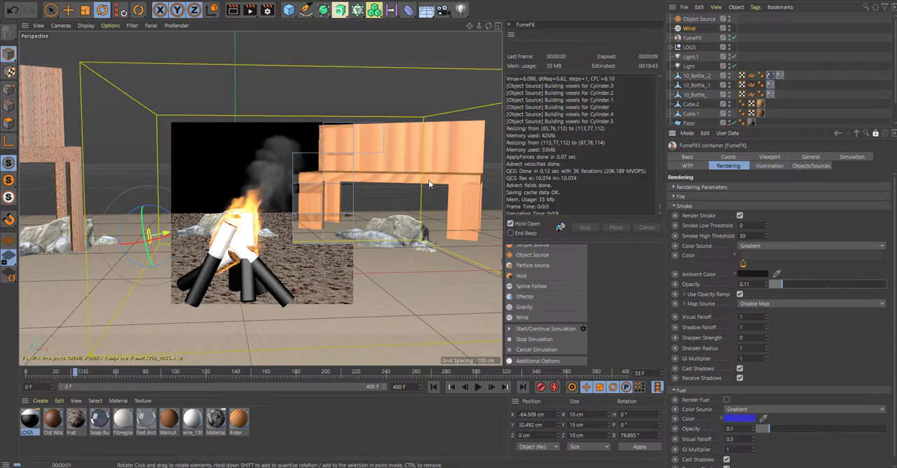
{"action": "left_click", "coordinate": [417, 196]}
- Move the light above the bench to about X 169 cm and Y 159 cm, and render the viewport
{"action": "scroll", "coordinate": [408, 183], "scroll_direction": "down", "scroll_amount": 6}
{"action": "left_click_drag", "start_coordinate": [405, 190], "coordinate": [399, 183], "text": "alt"}
{"action": "left_click", "coordinate": [371, 96]}
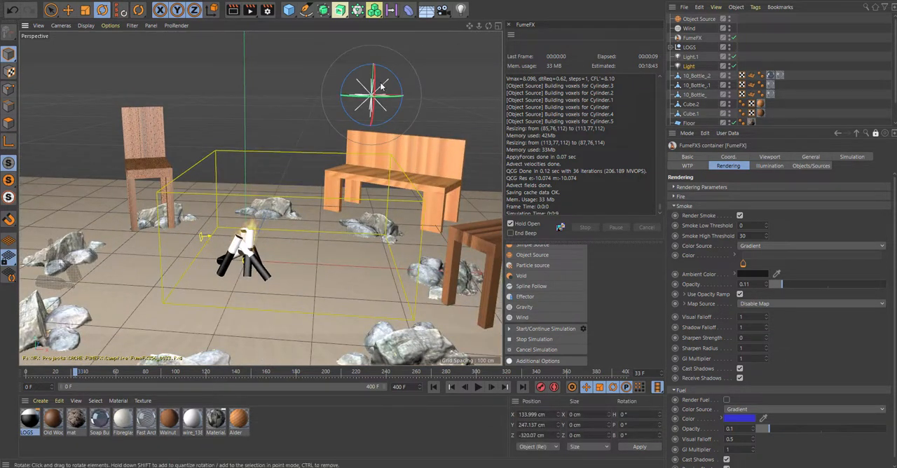
{"action": "key", "text": "e"}
{"action": "left_click_drag", "start_coordinate": [375, 73], "coordinate": [373, 191]}
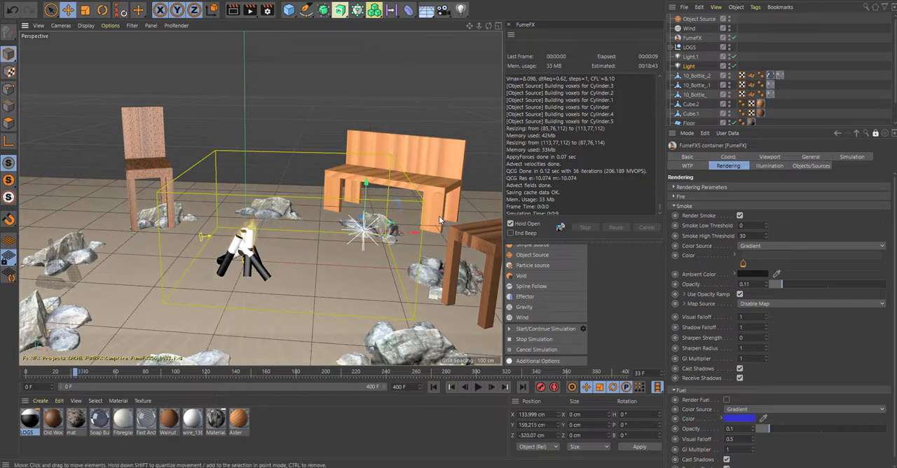
{"action": "left_click_drag", "start_coordinate": [417, 234], "coordinate": [474, 235]}
{"action": "left_click", "coordinate": [233, 10]}
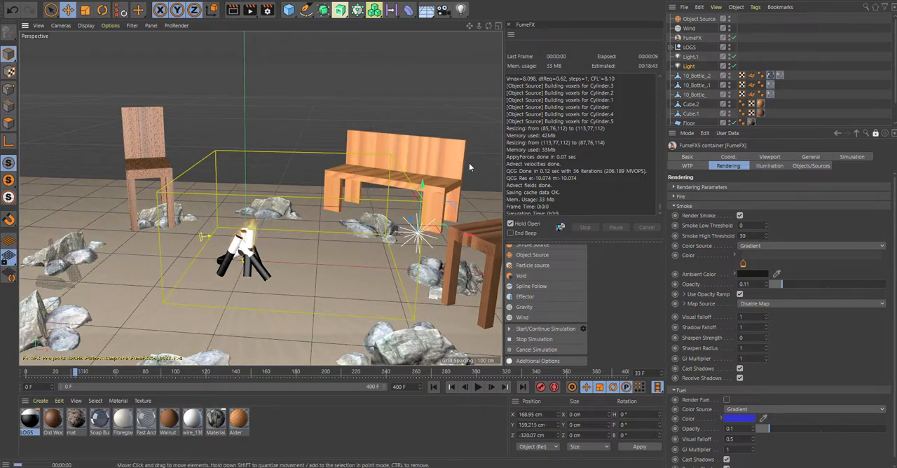
{"action": "left_click", "coordinate": [329, 234]}
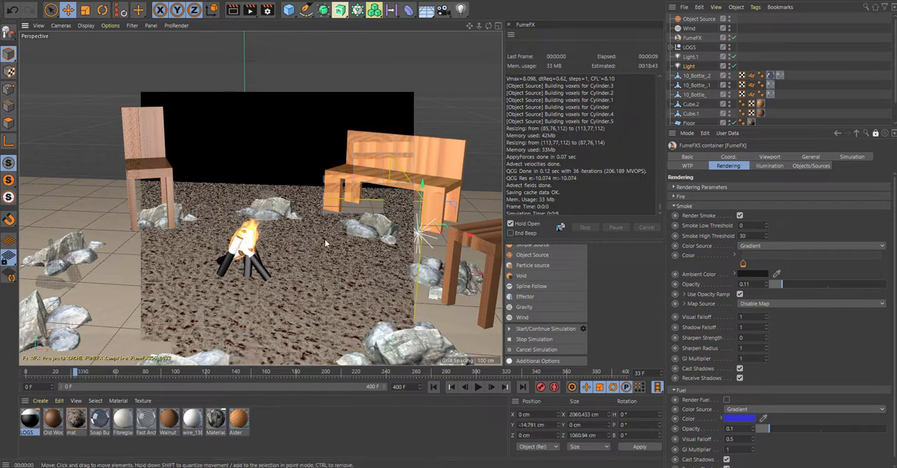
- Set the FumeFX container's simulation area Spacing to 0.5 cm
{"action": "left_click_drag", "start_coordinate": [324, 240], "coordinate": [344, 231], "text": "alt"}
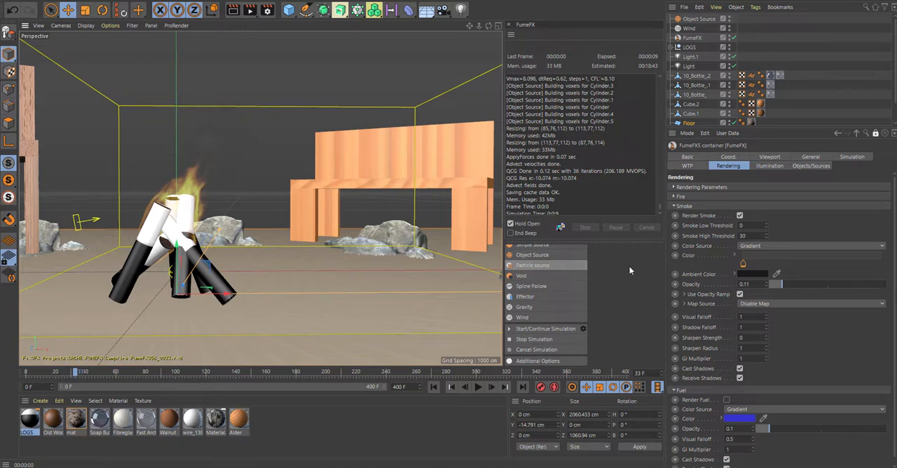
{"action": "left_click", "coordinate": [676, 208]}
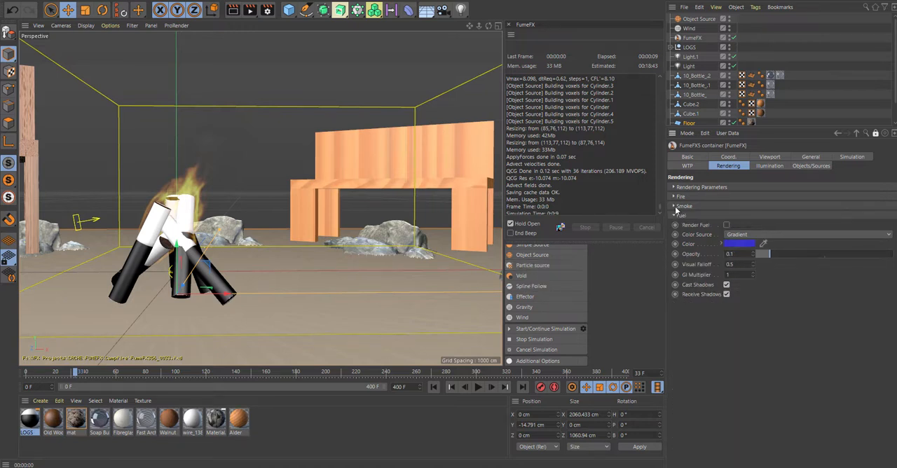
{"action": "left_click", "coordinate": [811, 157]}
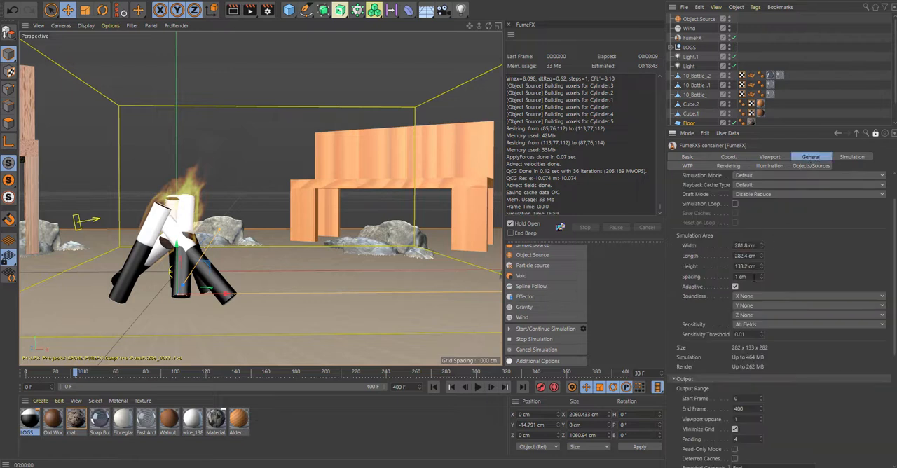
{"action": "left_click", "coordinate": [746, 276]}
{"action": "key", "text": "Return"}
- Apply the old wood material to all six log cylinders in the LOGS group, keeping their gradient material tags
{"action": "left_click", "coordinate": [670, 47]}
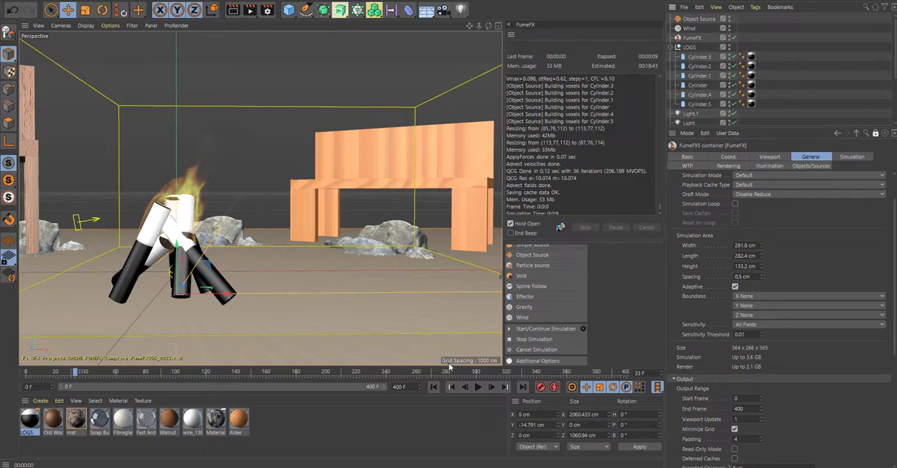
{"action": "left_click_drag", "start_coordinate": [61, 423], "coordinate": [701, 60]}
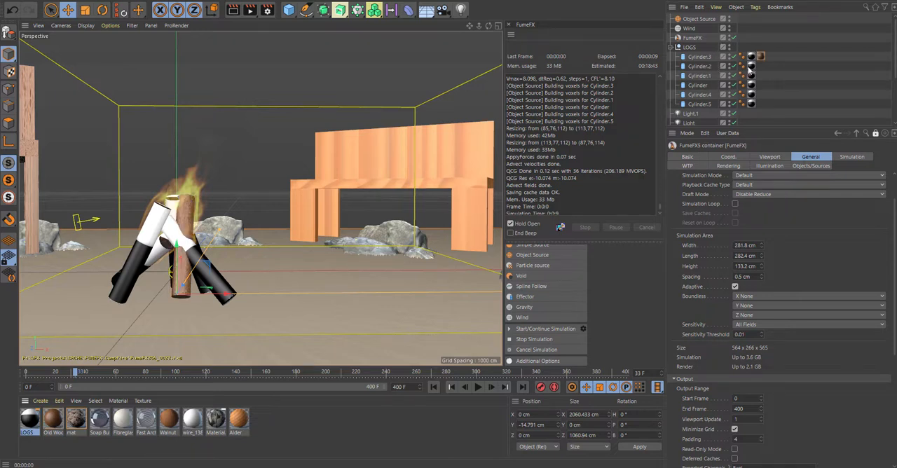
{"action": "left_click_drag", "start_coordinate": [761, 56], "coordinate": [763, 76], "text": "ctrl"}
{"action": "left_click_drag", "start_coordinate": [762, 76], "coordinate": [763, 105], "text": "ctrl"}
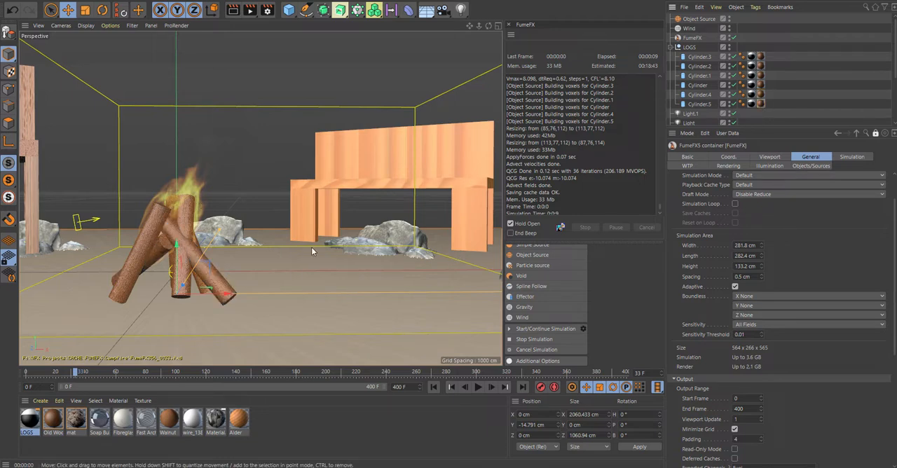
{"action": "left_click_drag", "start_coordinate": [271, 228], "coordinate": [282, 222], "text": "alt"}
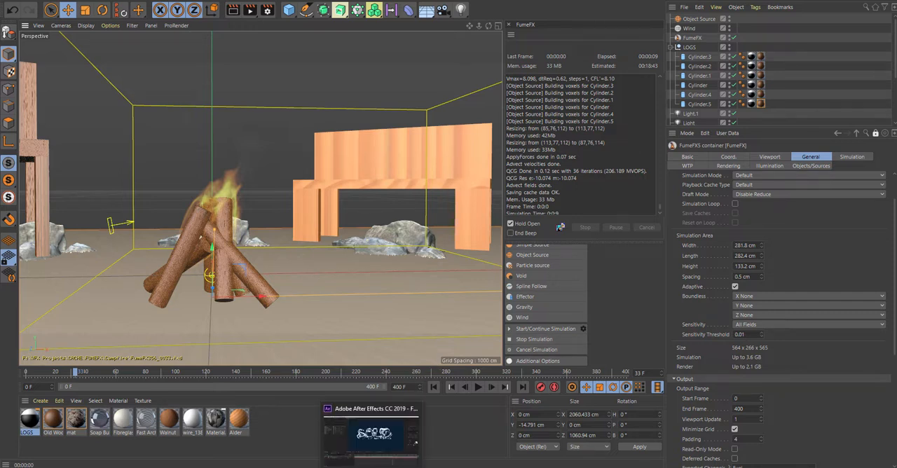
- Switch to After Effects and import the Campfire EXR sequence starting at Campfire0000, creating a composition from it
{"action": "left_click", "coordinate": [399, 414]}
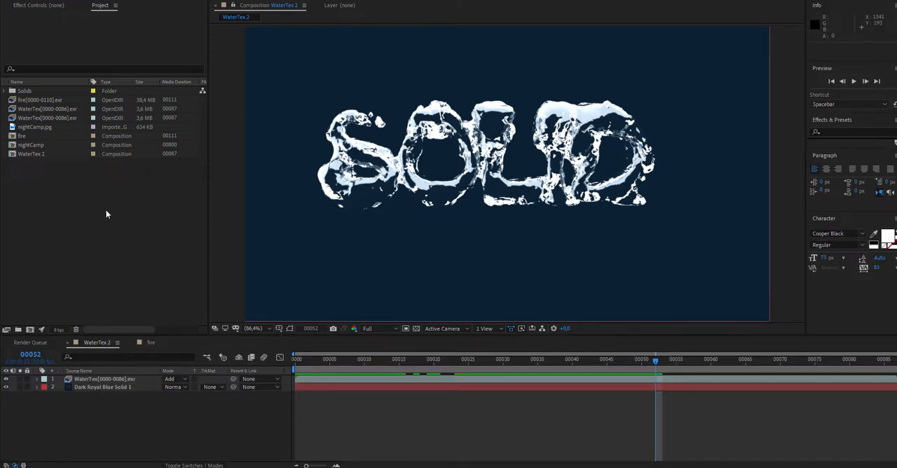
{"action": "double_click", "coordinate": [49, 194]}
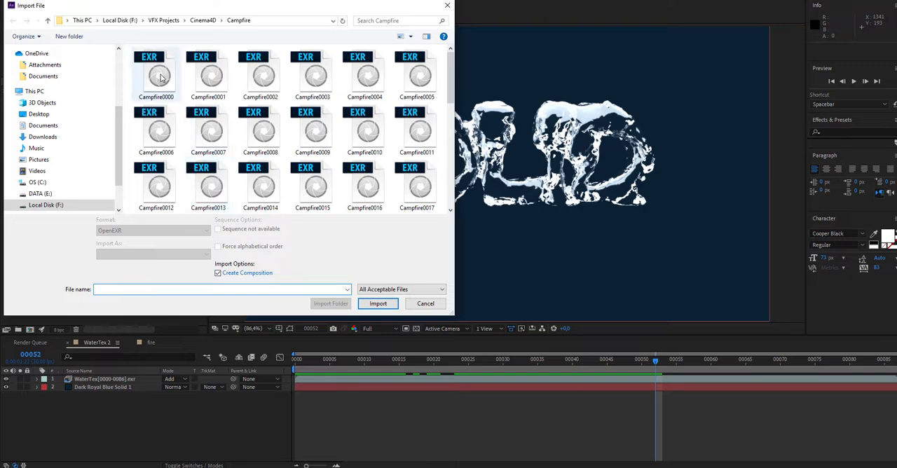
{"action": "left_click", "coordinate": [156, 74]}
{"action": "left_click", "coordinate": [378, 297]}
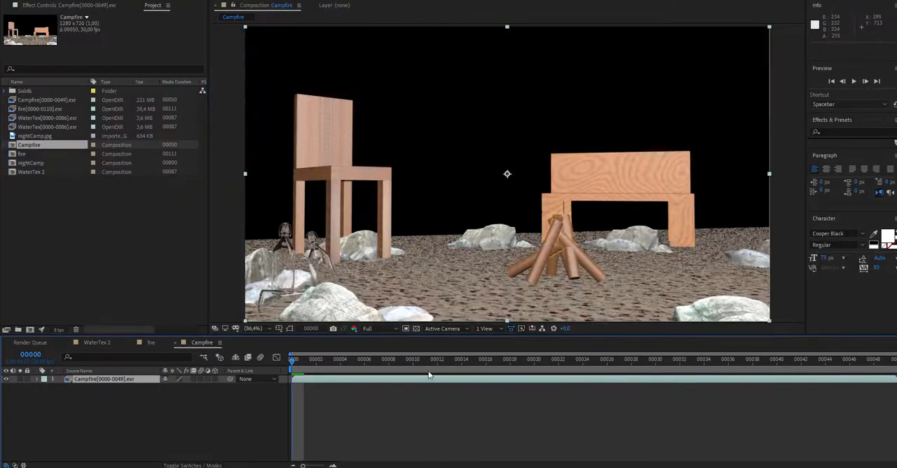
- Preview the rendered fire animation in the Campfire composition
{"action": "left_click_drag", "start_coordinate": [294, 362], "coordinate": [127, 395]}
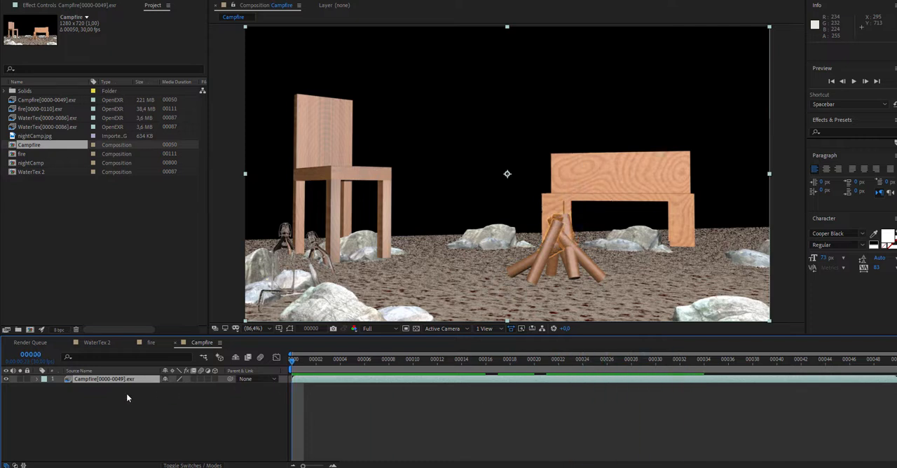
{"action": "key", "text": "space"}
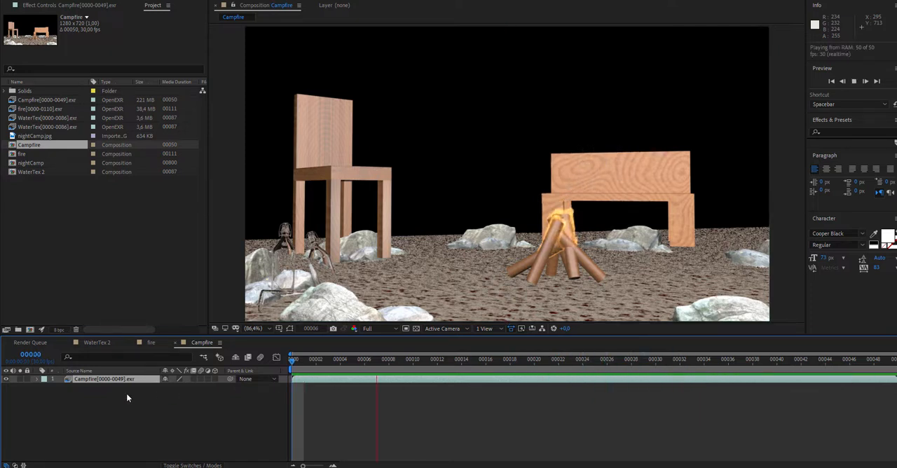
{"action": "key", "text": "space"}
{"action": "left_click", "coordinate": [92, 379]}
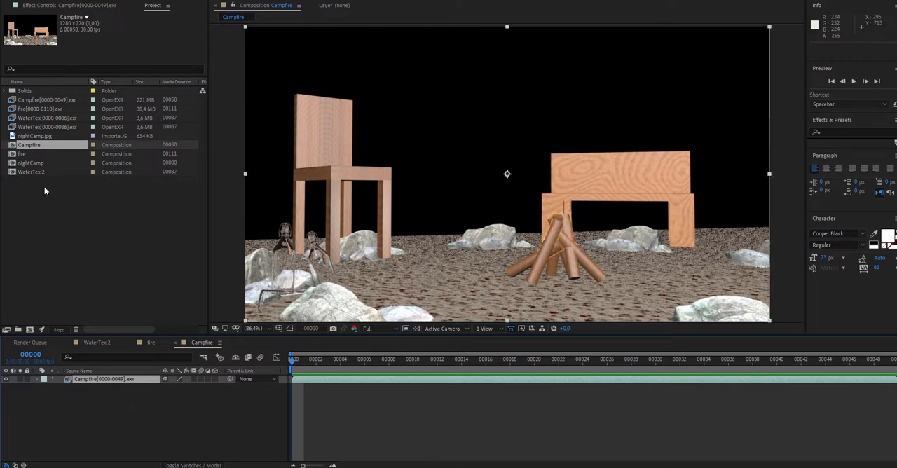
- Add nightCamp.jpg beneath the Campfire layer as the background, scaled to about 53% by 49%, and check it at frame 12
{"action": "left_click_drag", "start_coordinate": [32, 136], "coordinate": [107, 405]}
{"action": "scroll", "coordinate": [470, 238], "scroll_direction": "down", "scroll_amount": 6}
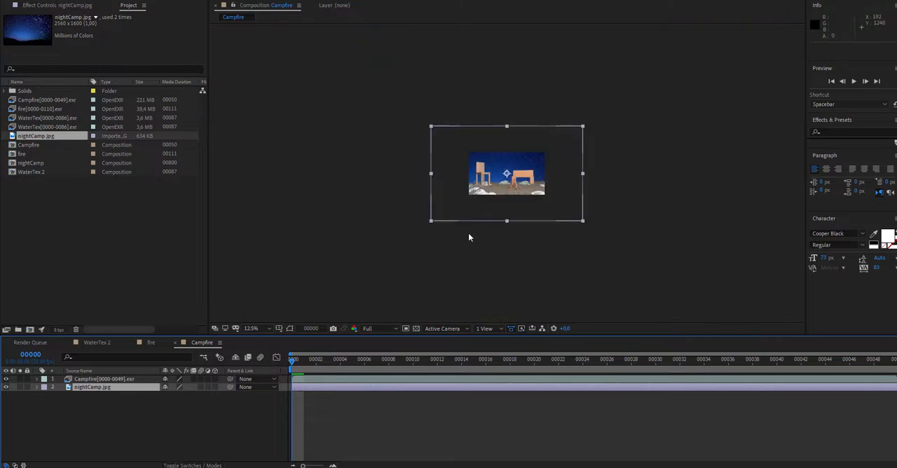
{"action": "left_click_drag", "start_coordinate": [436, 222], "coordinate": [468, 200]}
{"action": "scroll", "coordinate": [481, 204], "scroll_direction": "up", "scroll_amount": 5}
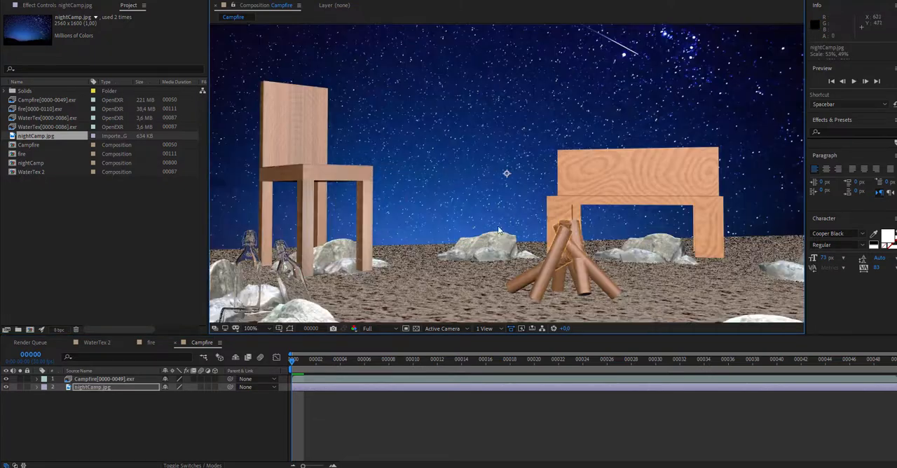
{"action": "scroll", "coordinate": [509, 241], "scroll_direction": "down", "scroll_amount": 2}
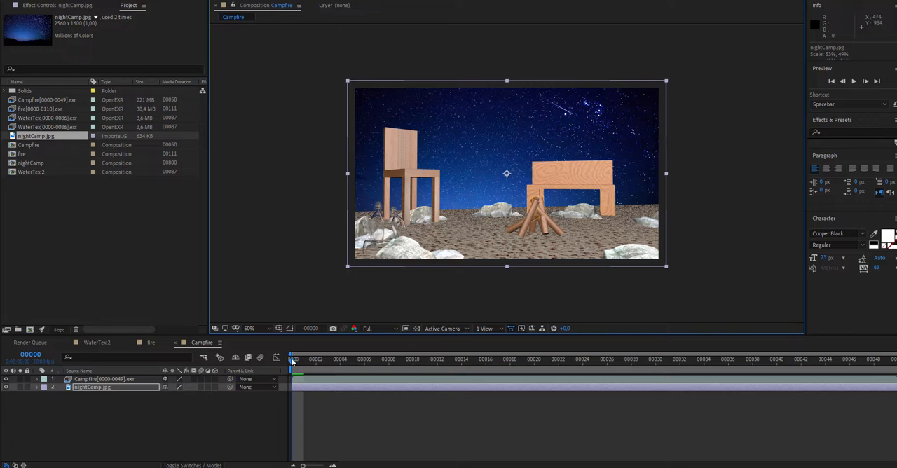
{"action": "left_click_drag", "start_coordinate": [291, 358], "coordinate": [437, 370]}
{"action": "left_click", "coordinate": [250, 329]}
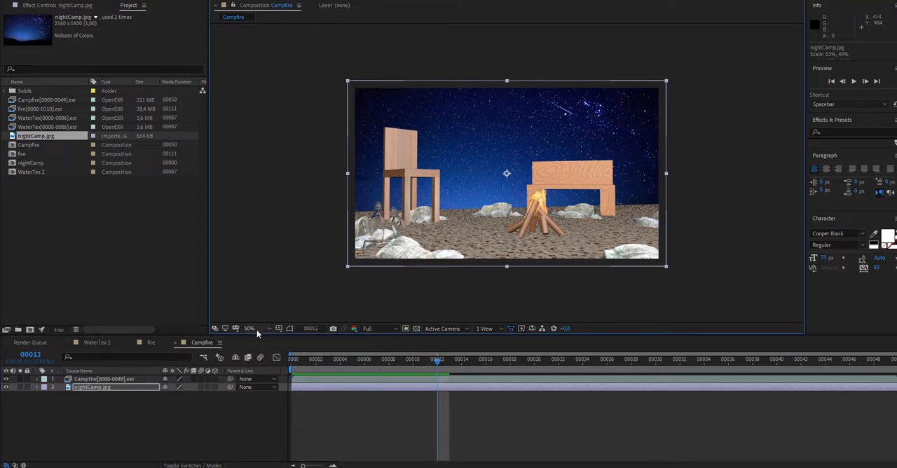
{"action": "left_click", "coordinate": [272, 171]}
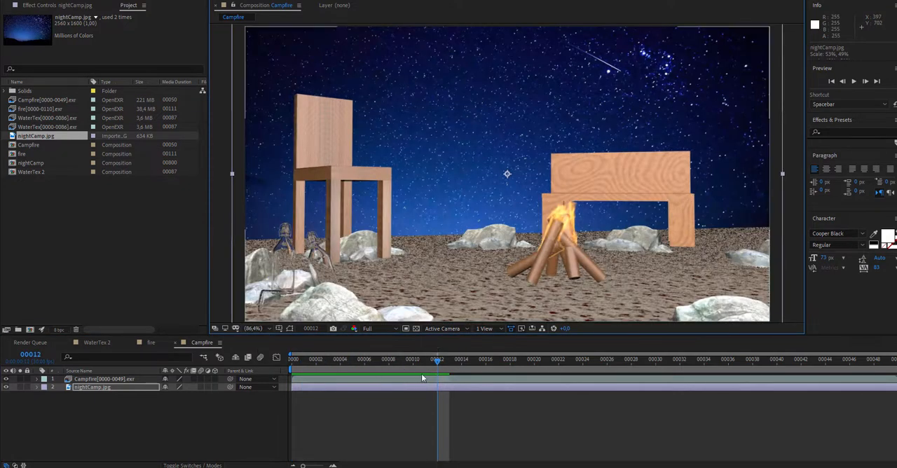
- Apply a Curves effect to nightCamp.jpg and shape its RGB curve into an S, darkening shadows and brightening highlights
{"action": "left_click_drag", "start_coordinate": [441, 362], "coordinate": [413, 364]}
{"action": "left_click", "coordinate": [102, 0]}
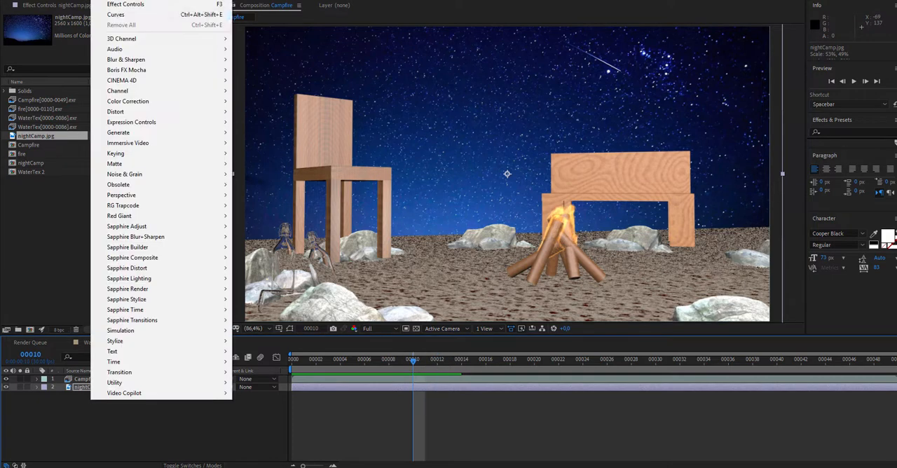
{"action": "left_click", "coordinate": [118, 16]}
{"action": "left_click_drag", "start_coordinate": [45, 156], "coordinate": [47, 166]}
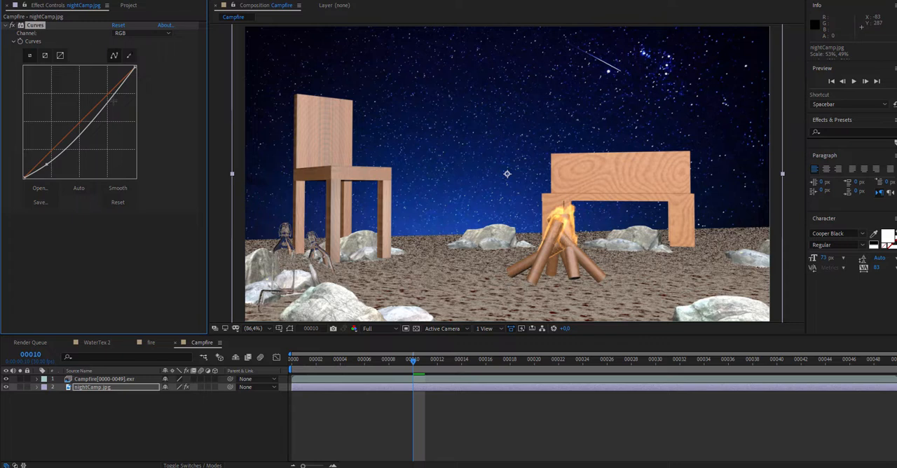
{"action": "left_click_drag", "start_coordinate": [113, 100], "coordinate": [105, 92]}
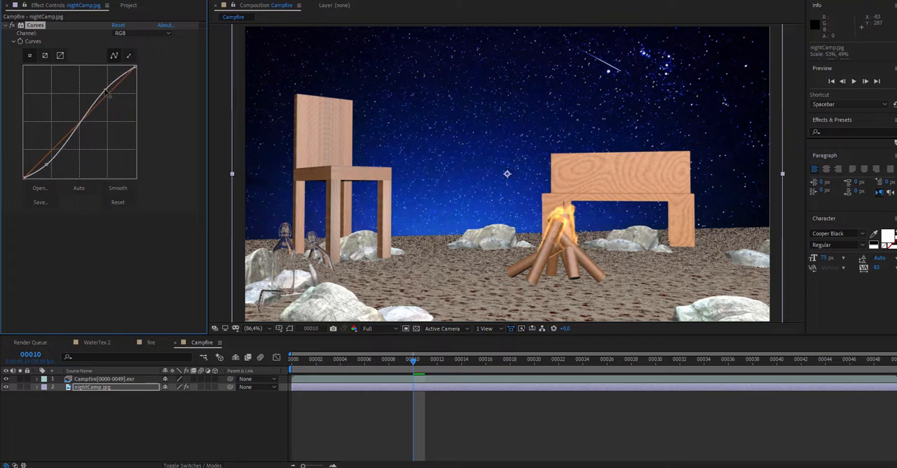
{"action": "left_click_drag", "start_coordinate": [48, 164], "coordinate": [48, 166]}
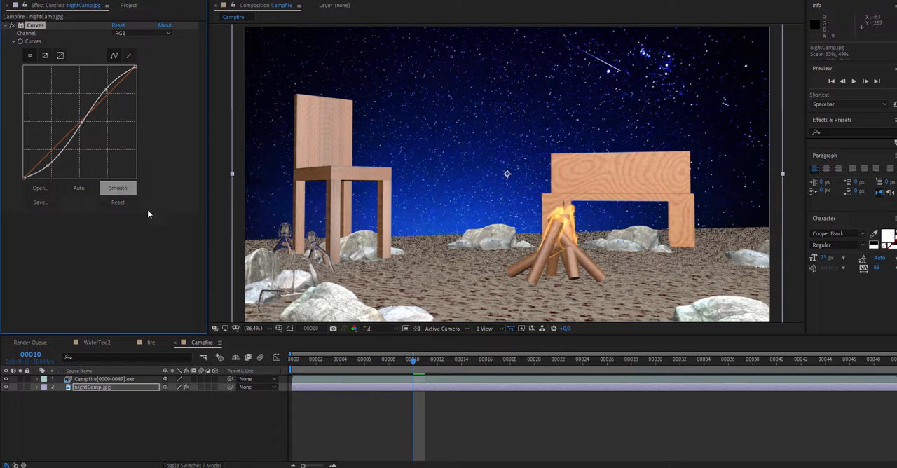
- Play back the Campfire composition with the adjusted night-sky background
{"action": "key", "text": "space"}
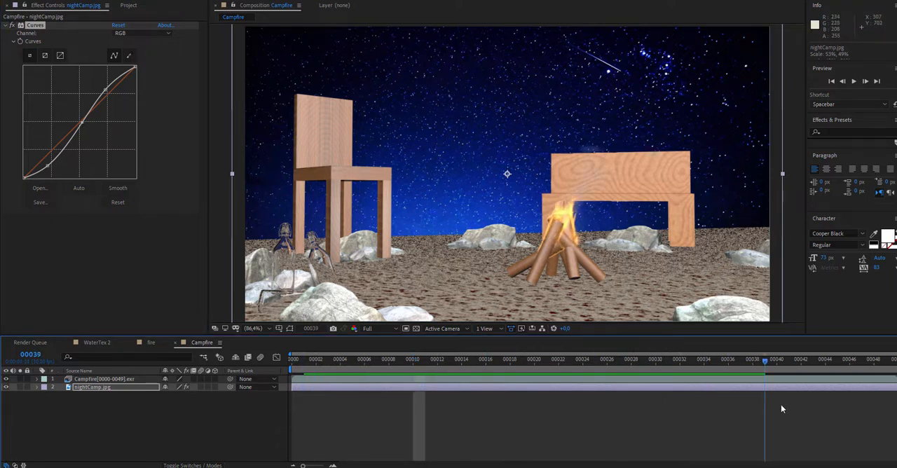
{"action": "key", "text": "space"}
{"action": "key", "text": "space"}
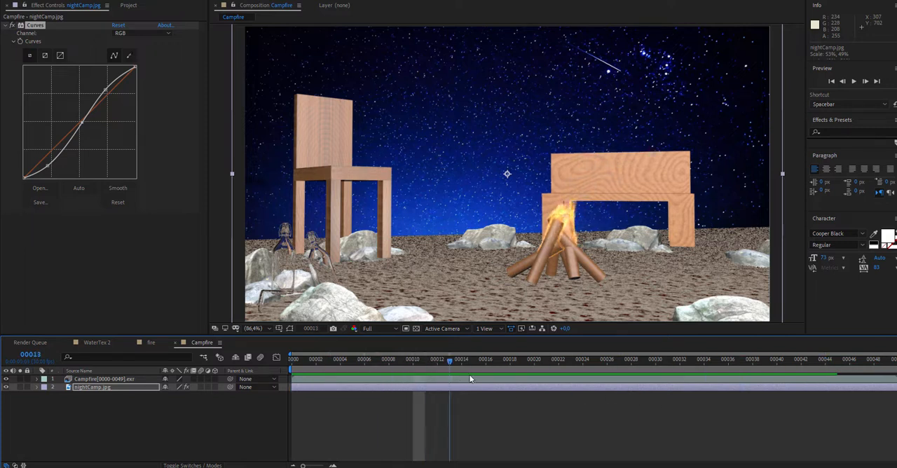
- Open the fire composition and play back its animation
{"action": "left_click", "coordinate": [150, 344]}
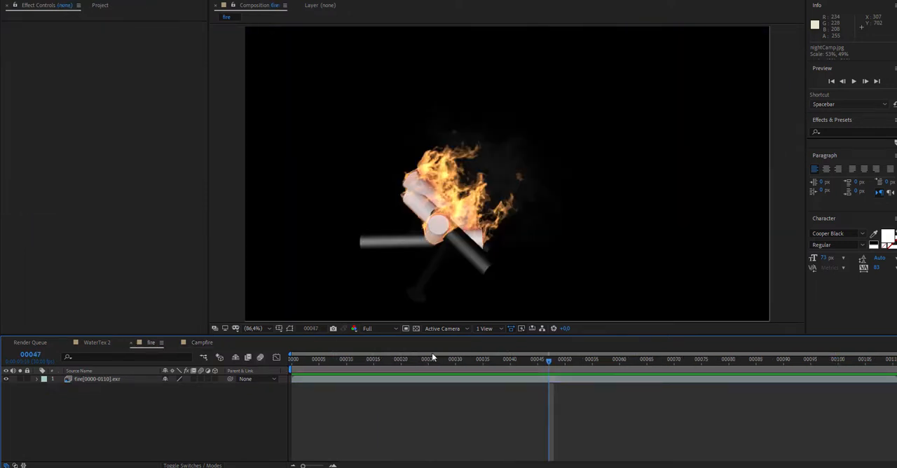
{"action": "key", "text": "space"}
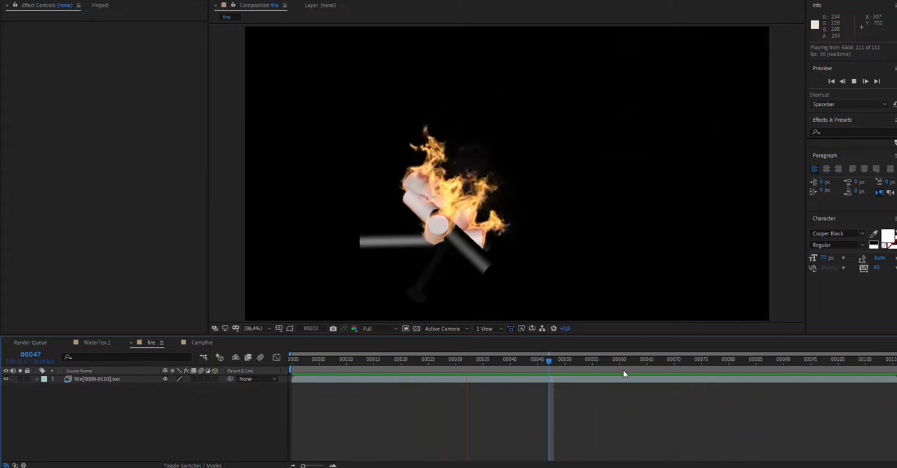
{"action": "key", "text": "space"}
- Time-stretch the fire[0000-0110].exr layer to a stretch factor of 50, holding the layer in-point
{"action": "right_click", "coordinate": [115, 379]}
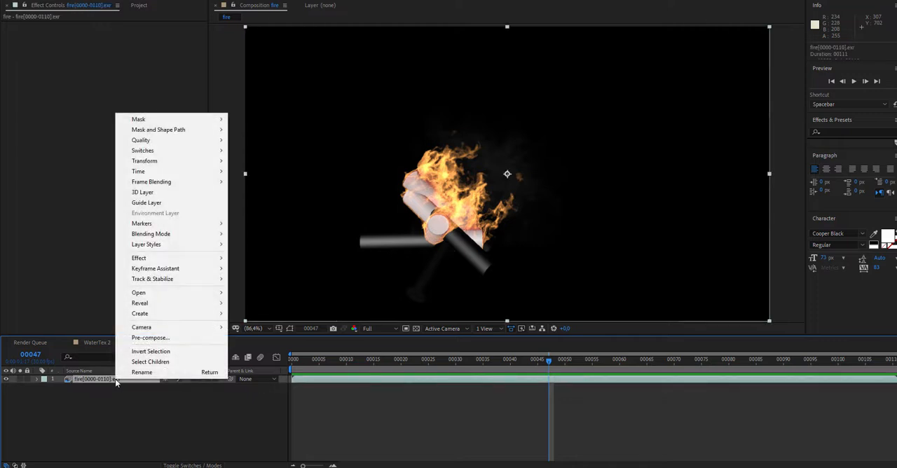
{"action": "mouse_move", "coordinate": [202, 172]}
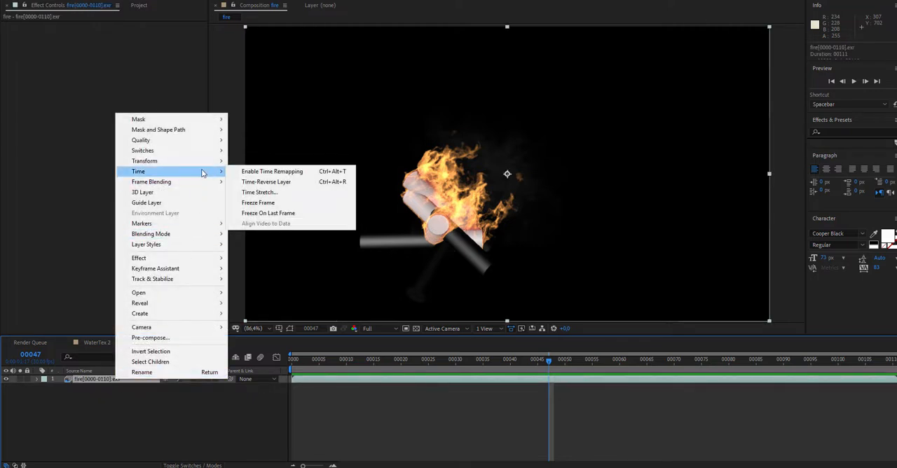
{"action": "left_click", "coordinate": [286, 192]}
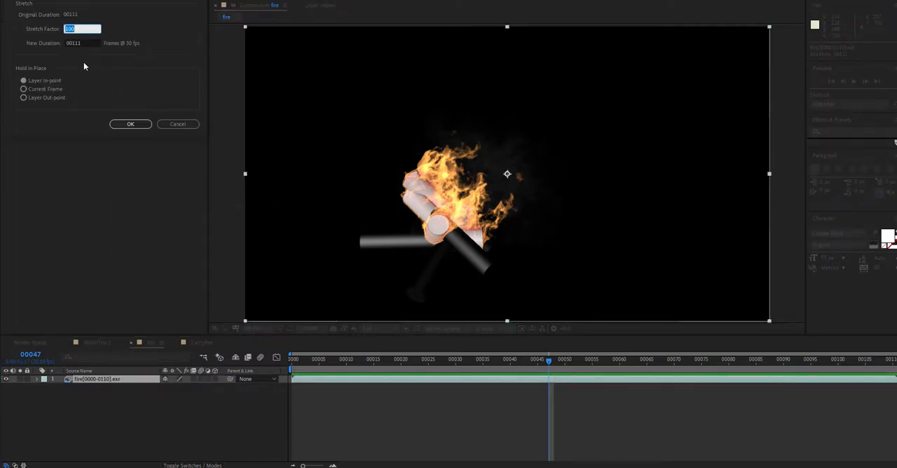
{"action": "type", "text": "50"}
{"action": "key", "text": "Return"}
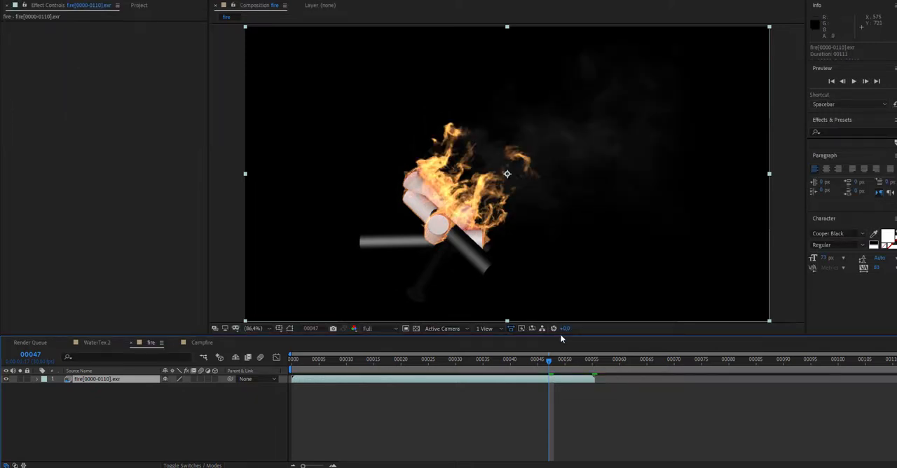
- Shorten the fire composition's work area to the end of the stretched layer, about frame 55, and play it back
{"action": "left_click_drag", "start_coordinate": [894, 365], "coordinate": [595, 365]}
{"action": "key", "text": "space"}
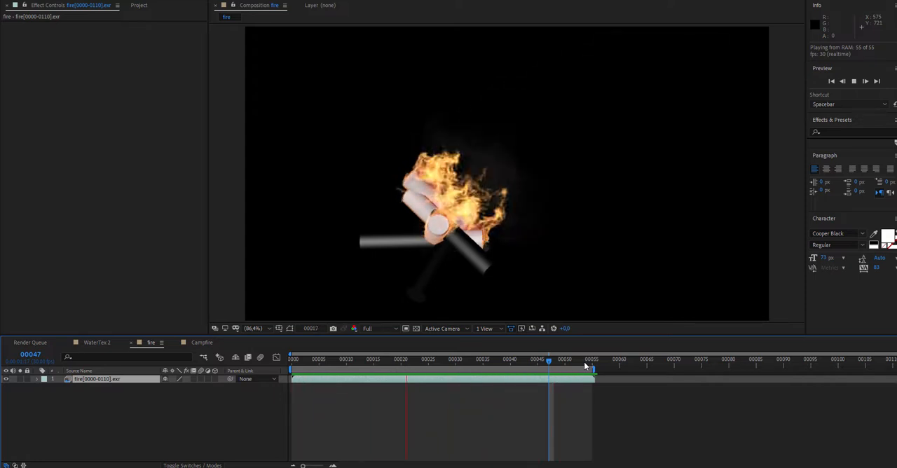
{"action": "key", "text": "space"}
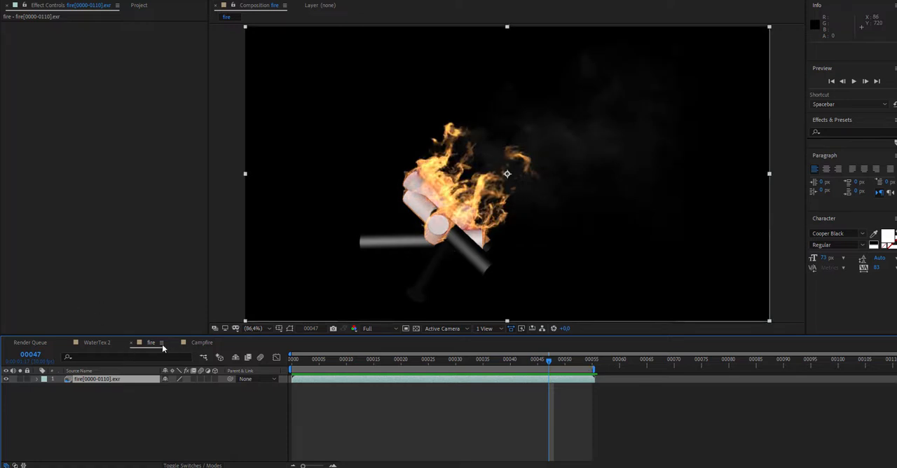
- In the Campfire composition, create a black comp-size solid named Embers and place it between the Campfire and nightCamp.jpg layers
{"action": "left_click", "coordinate": [202, 342]}
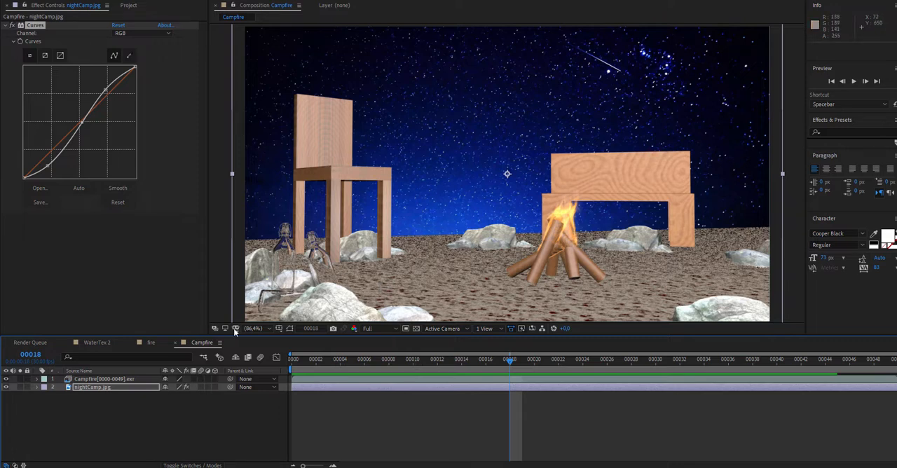
{"action": "left_click", "coordinate": [119, 2]}
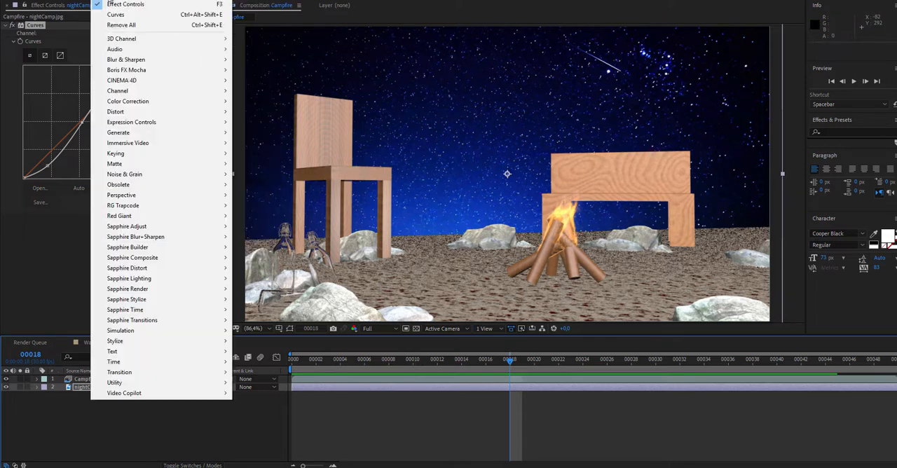
{"action": "key", "text": "Escape"}
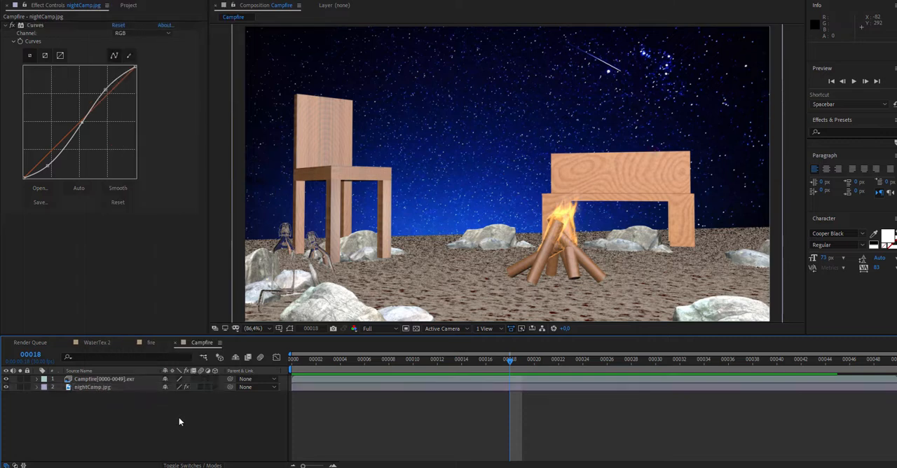
{"action": "right_click", "coordinate": [180, 419]}
{"action": "mouse_move", "coordinate": [236, 313]}
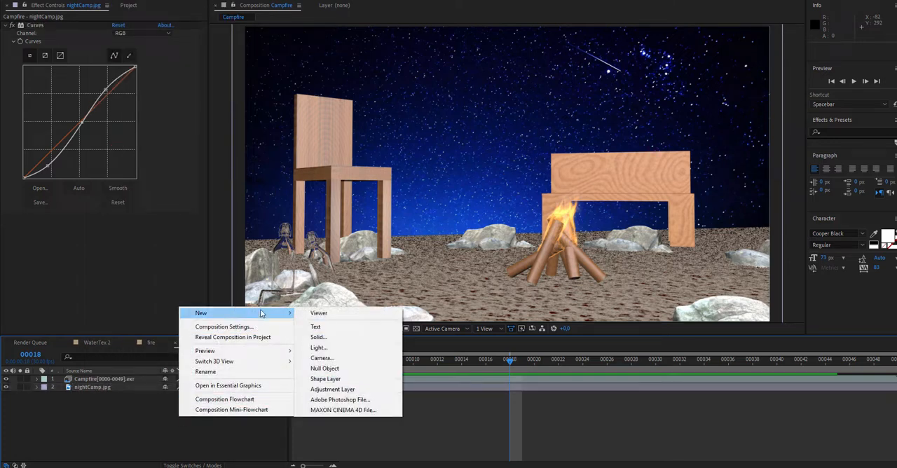
{"action": "left_click", "coordinate": [323, 339]}
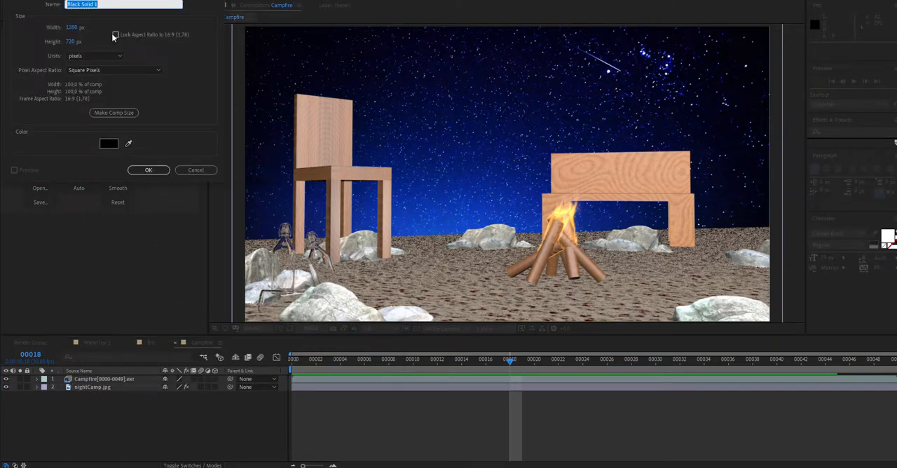
{"action": "type", "text": "Embers"}
{"action": "left_click", "coordinate": [110, 114]}
{"action": "left_click", "coordinate": [109, 143]}
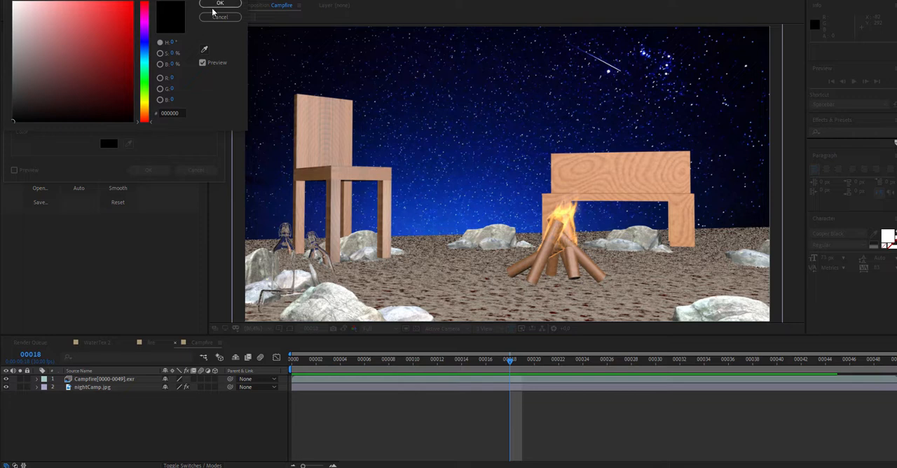
{"action": "left_click", "coordinate": [218, 3]}
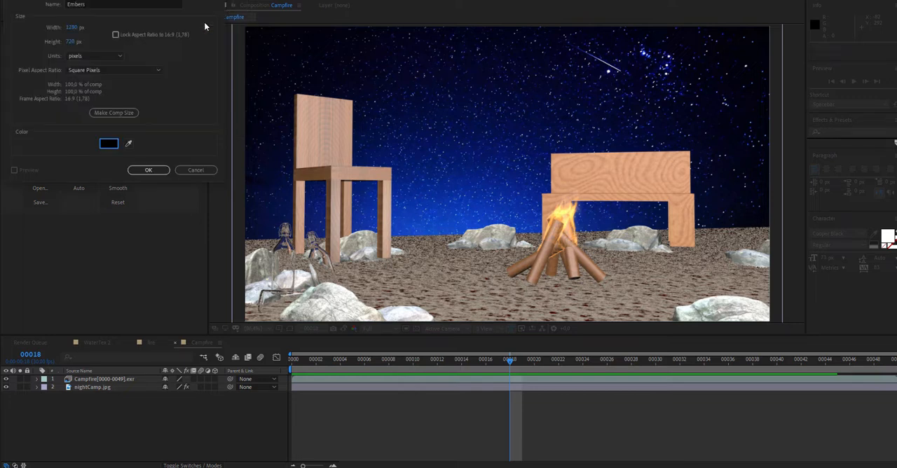
{"action": "left_click", "coordinate": [148, 170]}
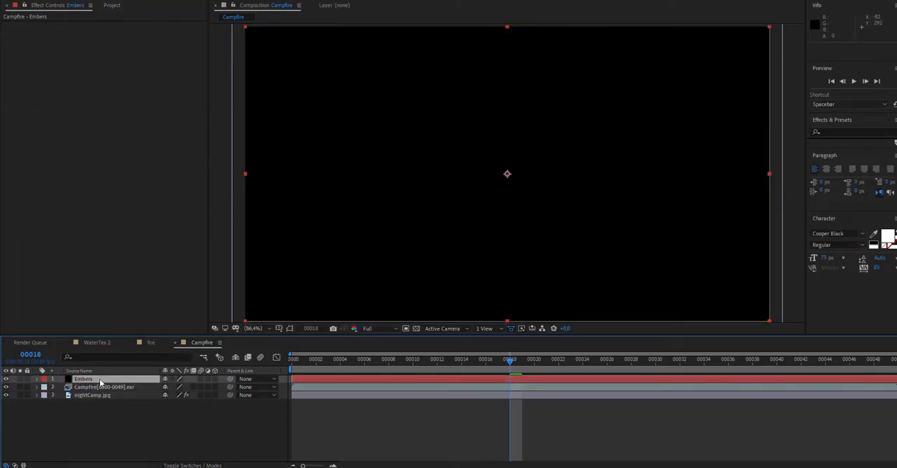
{"action": "left_click_drag", "start_coordinate": [100, 382], "coordinate": [103, 398]}
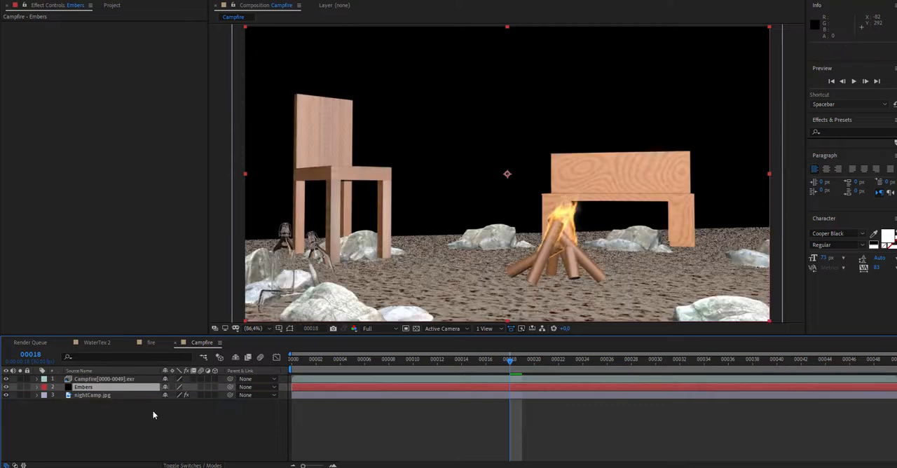
- Apply Trapcode Particular to the Embers layer, preview it from frame 0, and move the emitter onto the campfire at about 778.9, 496.6
{"action": "left_click", "coordinate": [112, 2]}
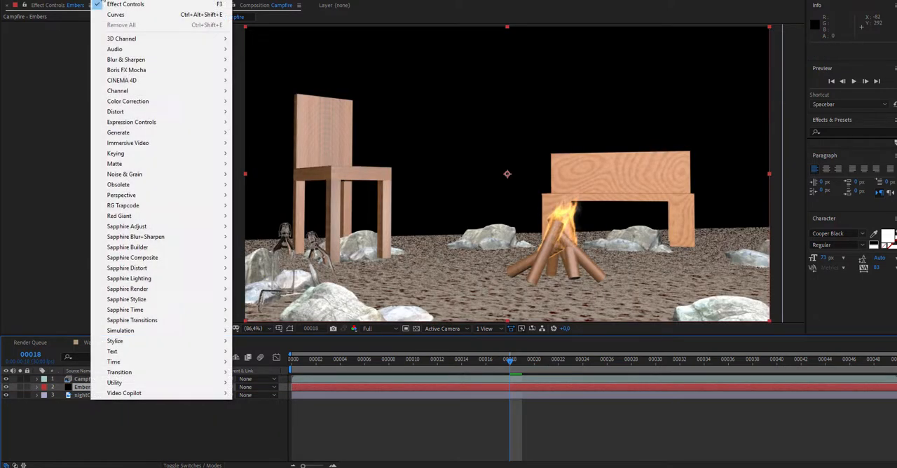
{"action": "mouse_move", "coordinate": [219, 216]}
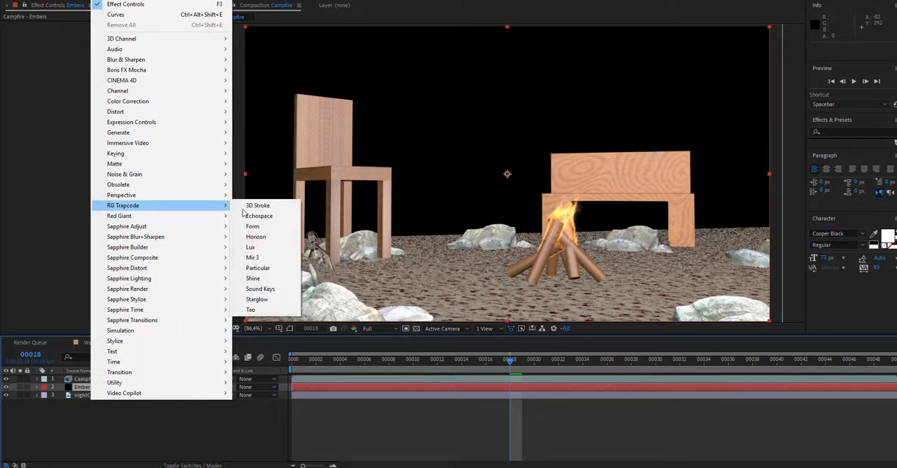
{"action": "left_click", "coordinate": [281, 269]}
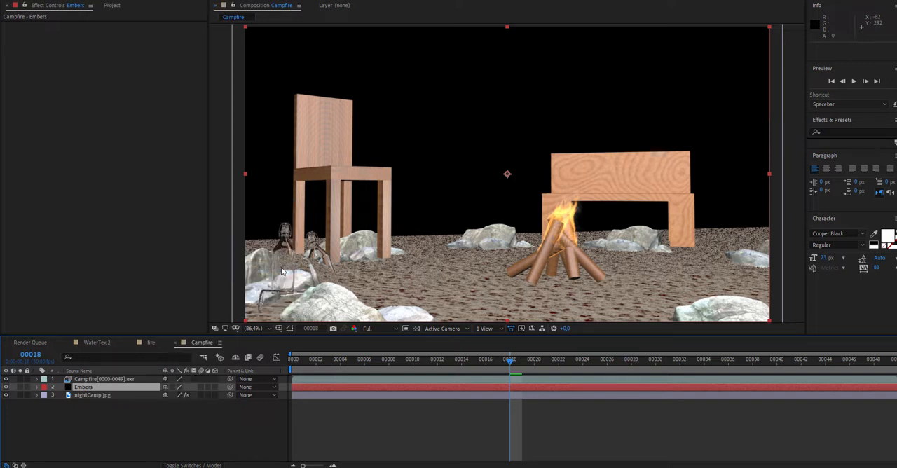
{"action": "left_click", "coordinate": [291, 359]}
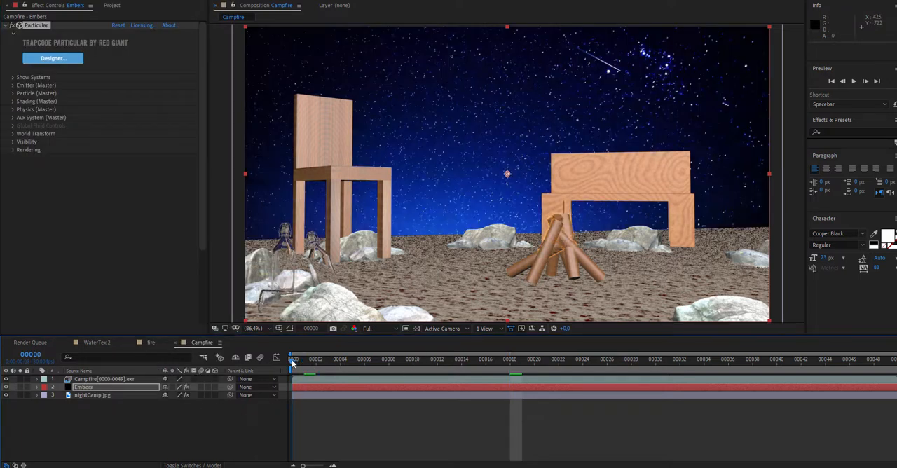
{"action": "key", "text": "space"}
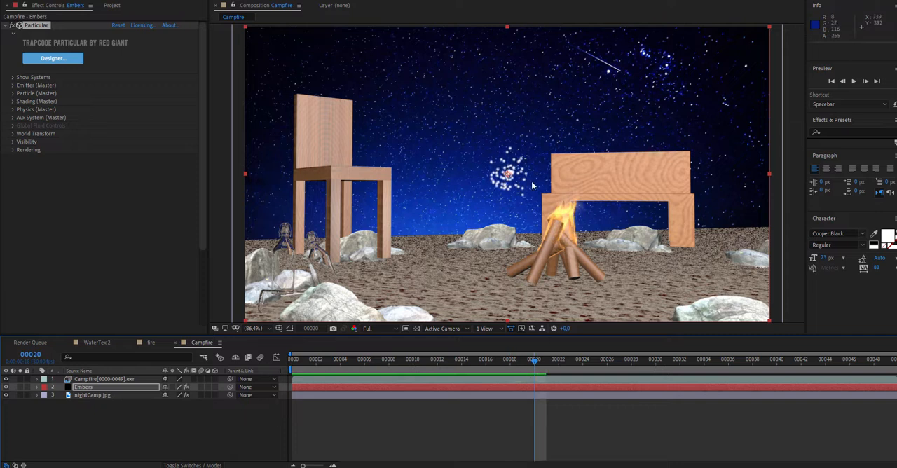
{"action": "left_click_drag", "start_coordinate": [508, 175], "coordinate": [565, 233]}
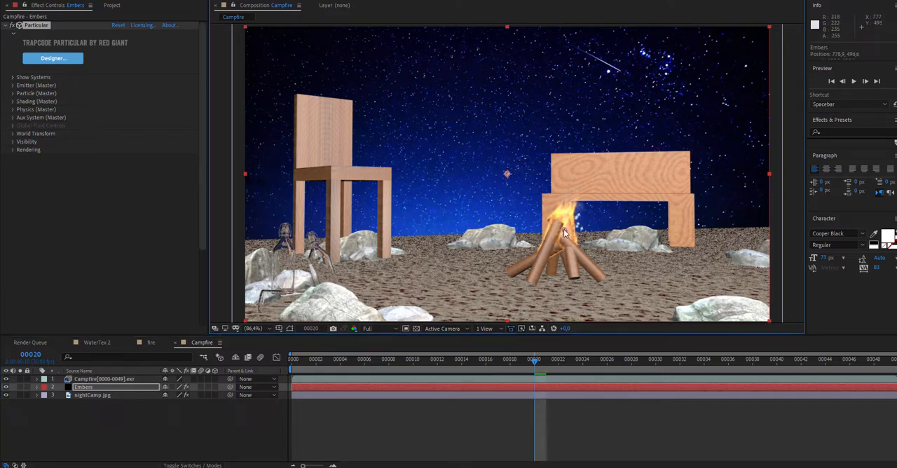
- Set Particular's emitter to 10 particles/sec with a velocity of 150, checking the sparks across the timeline
{"action": "left_click", "coordinate": [12, 85]}
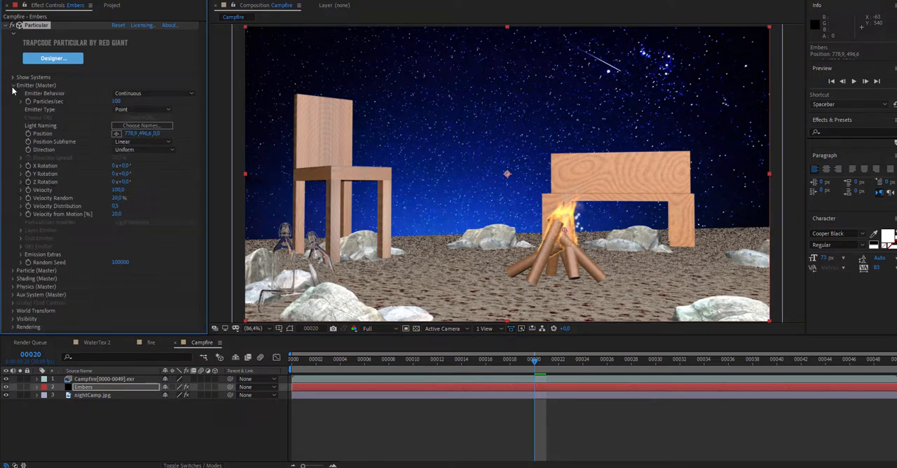
{"action": "left_click", "coordinate": [147, 124]}
{"action": "left_click_drag", "start_coordinate": [310, 368], "coordinate": [692, 377]}
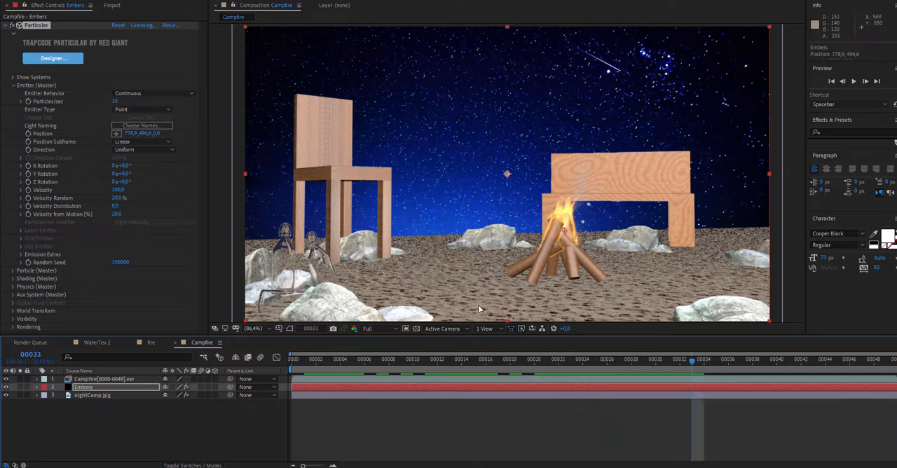
{"action": "left_click", "coordinate": [118, 190]}
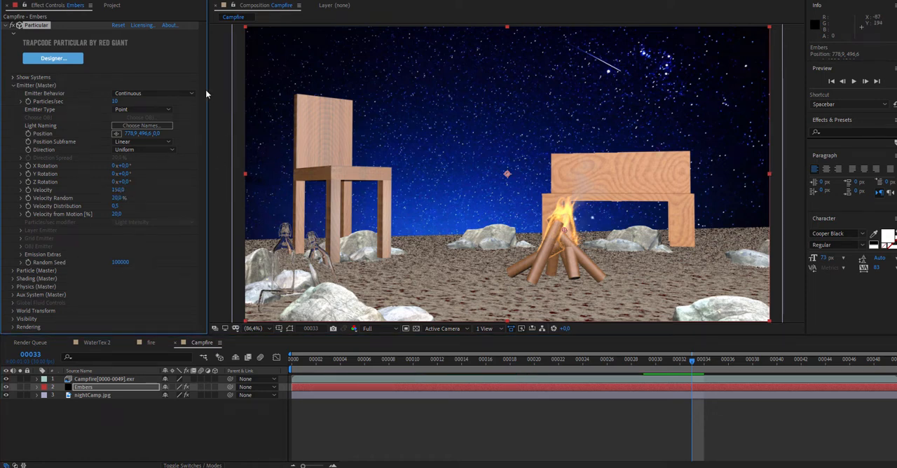
- Change the particle type of the embers to Glow Sphere (No DOF)
{"action": "left_click", "coordinate": [13, 271]}
{"action": "scroll", "coordinate": [107, 265], "scroll_direction": "down", "scroll_amount": 4}
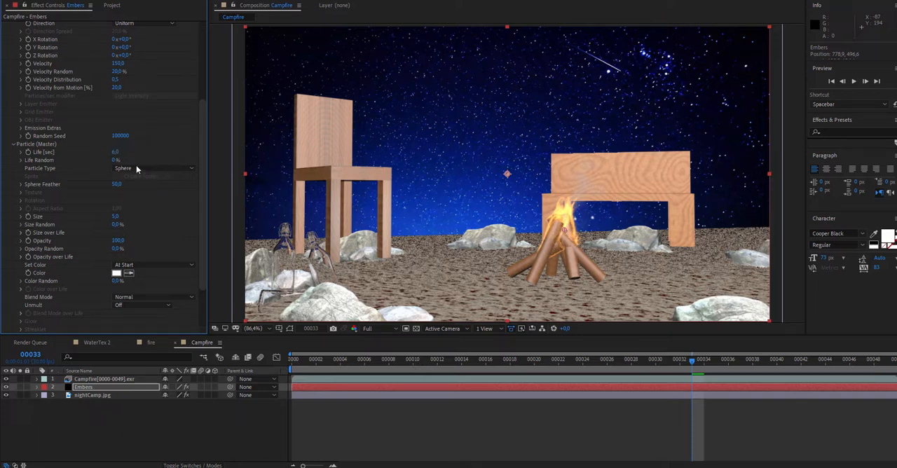
{"action": "left_click", "coordinate": [137, 169]}
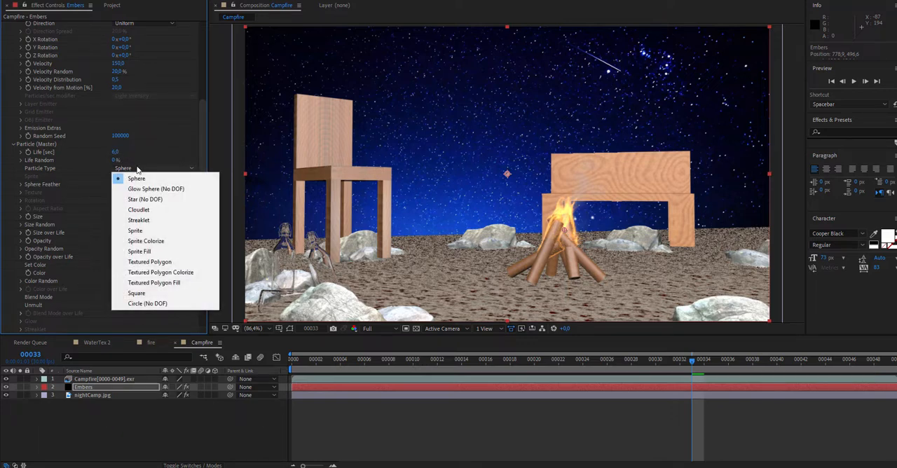
{"action": "left_click", "coordinate": [192, 188]}
- Color the ember particles a saturated yellow-orange and preview them in the timeline
{"action": "left_click", "coordinate": [117, 272]}
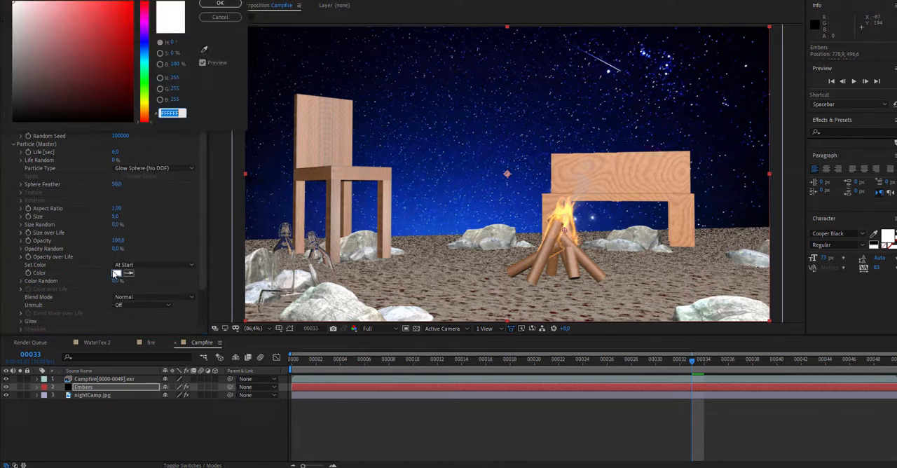
{"action": "mouse_move", "coordinate": [149, 108]}
{"action": "left_mouse_down"}
{"action": "mouse_move", "coordinate": [150, 98]}
{"action": "mouse_move", "coordinate": [145, 109]}
{"action": "left_mouse_up"}
{"action": "left_click_drag", "start_coordinate": [89, 29], "coordinate": [124, 8]}
{"action": "left_click", "coordinate": [220, 4]}
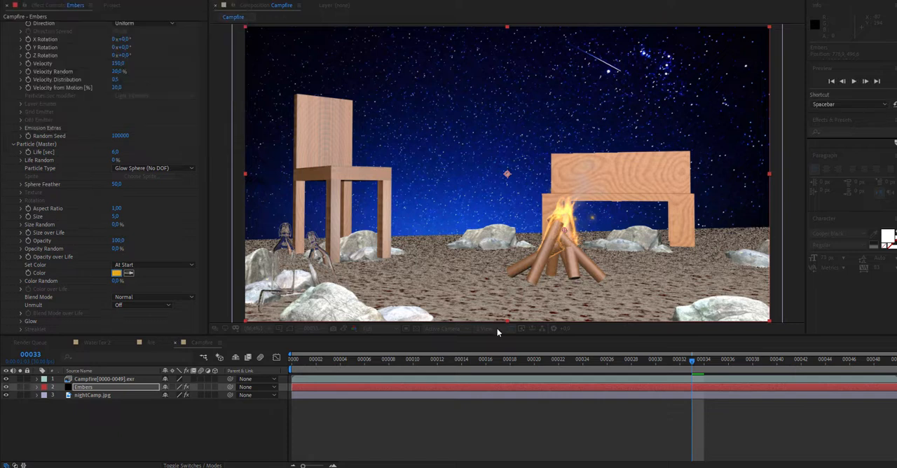
{"action": "left_click_drag", "start_coordinate": [681, 363], "coordinate": [714, 379]}
{"action": "key", "text": "space"}
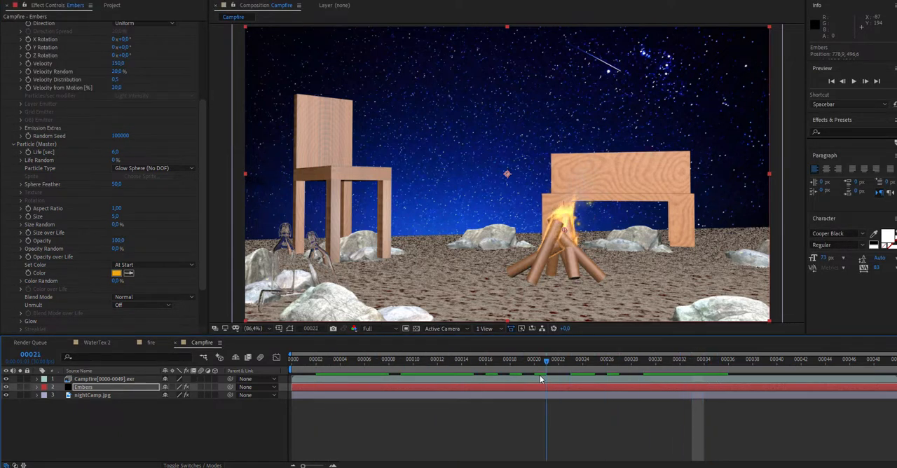
- In Particular's Air physics, set Wind X to 375 and Wind Y to about -260 so the embers drift up and rightward
{"action": "left_click_drag", "start_coordinate": [201, 213], "coordinate": [192, 277]}
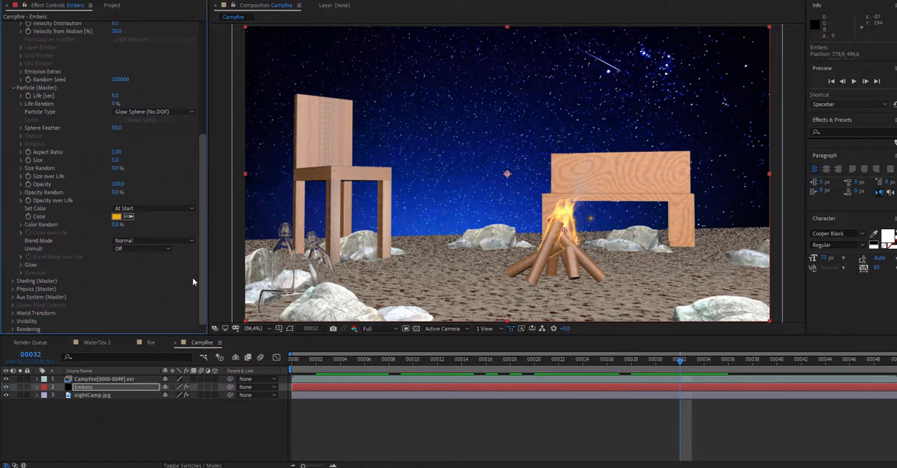
{"action": "left_click", "coordinate": [16, 290]}
{"action": "left_click", "coordinate": [12, 290]}
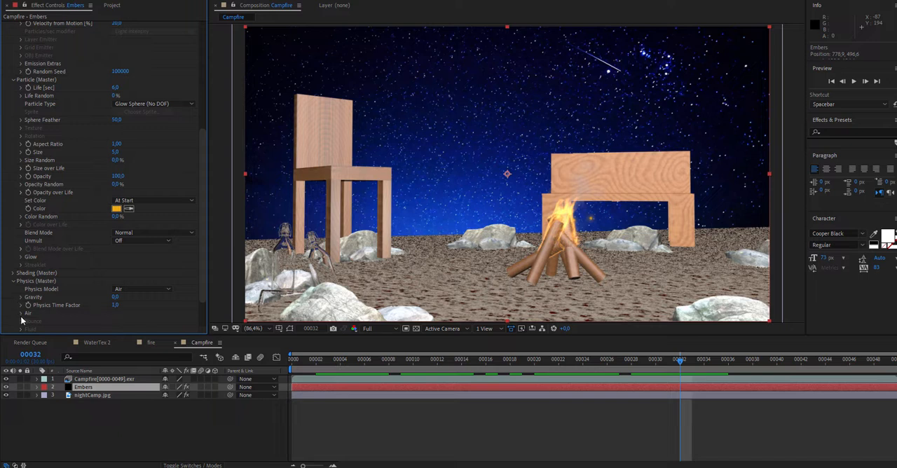
{"action": "left_click", "coordinate": [20, 314]}
{"action": "left_click_drag", "start_coordinate": [200, 223], "coordinate": [200, 277]}
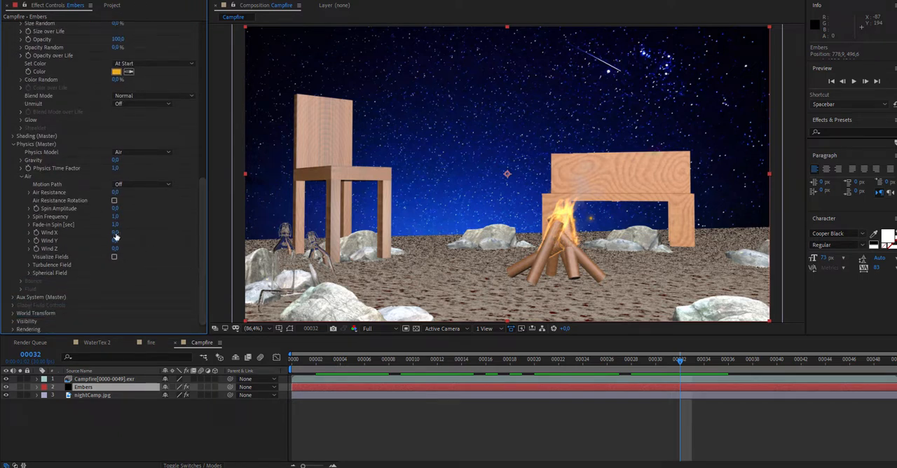
{"action": "left_click_drag", "start_coordinate": [115, 232], "coordinate": [168, 233]}
{"action": "left_click_drag", "start_coordinate": [237, 233], "coordinate": [295, 233]}
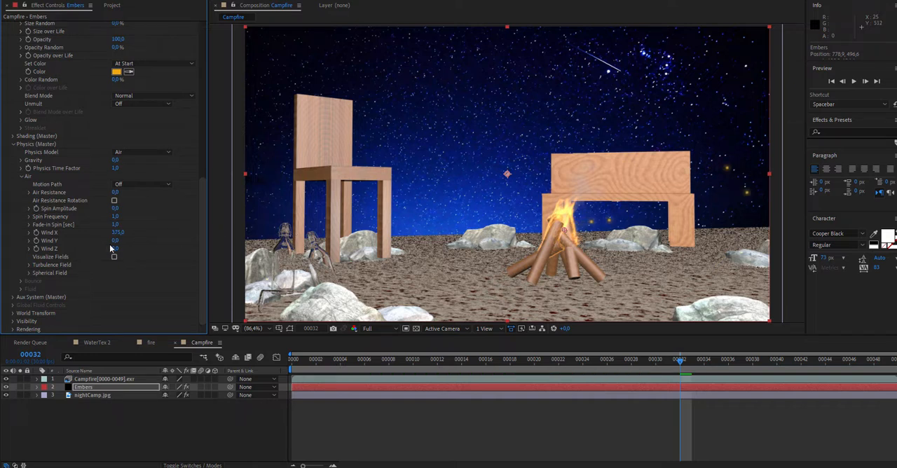
{"action": "left_click_drag", "start_coordinate": [120, 240], "coordinate": [14, 241]}
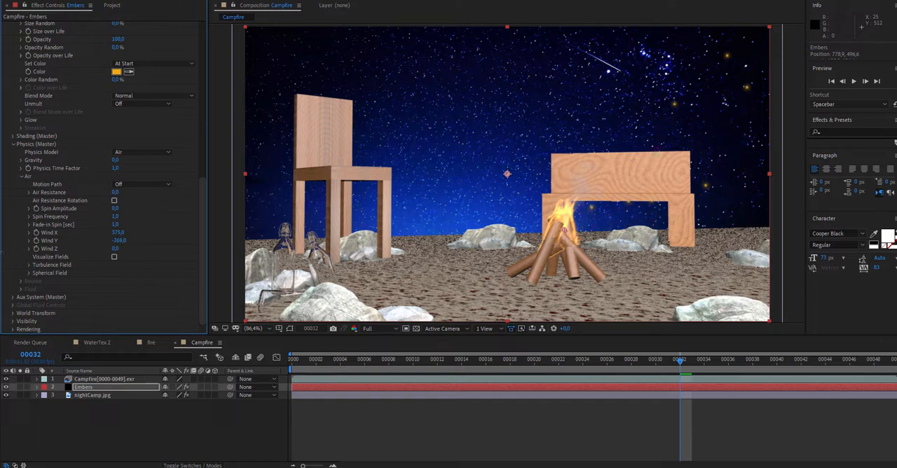
- In Particular's Air Turbulence Field, set Affect Position to 400 and Affect Size to 20, previewing the embers from the first frame
{"action": "key", "text": "space"}
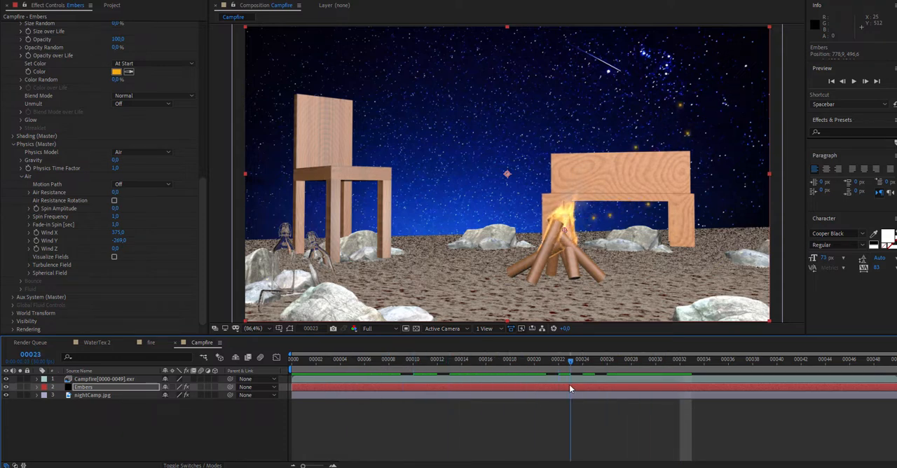
{"action": "left_click", "coordinate": [29, 265]}
{"action": "scroll", "coordinate": [105, 276], "scroll_direction": "down", "scroll_amount": 3}
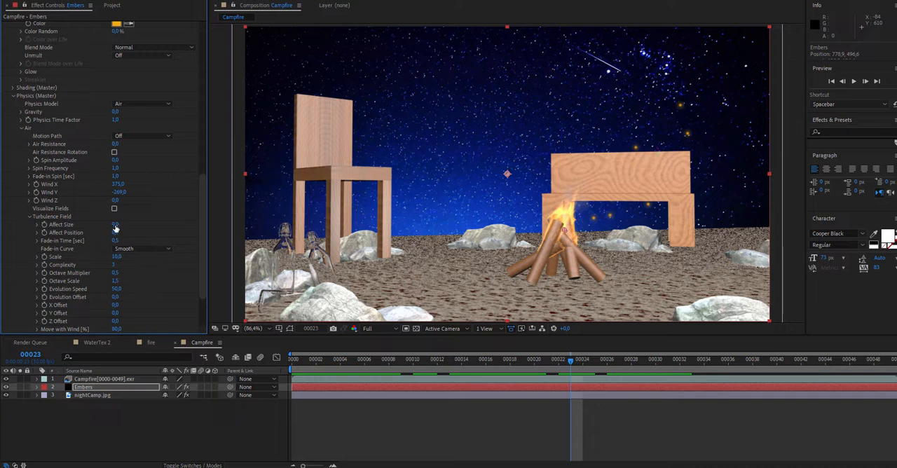
{"action": "type", "text": "400"}
{"action": "key", "text": "Return"}
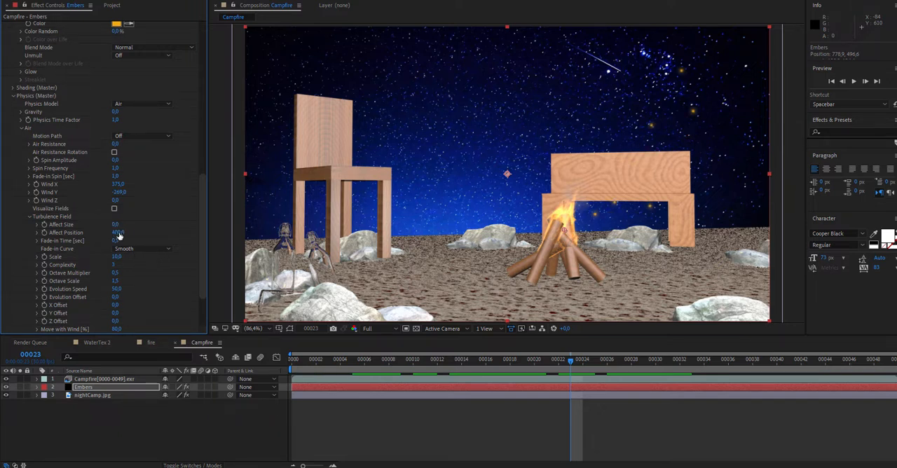
{"action": "type", "text": "20"}
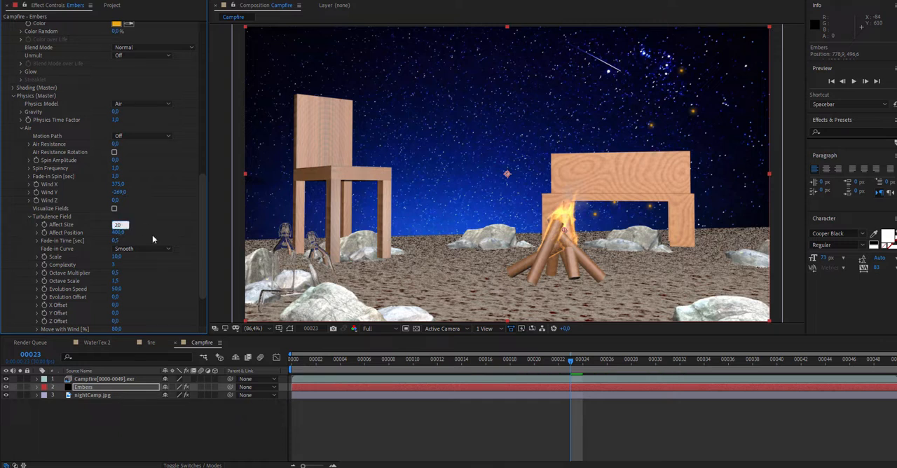
{"action": "key", "text": "Return"}
{"action": "left_click", "coordinate": [292, 359]}
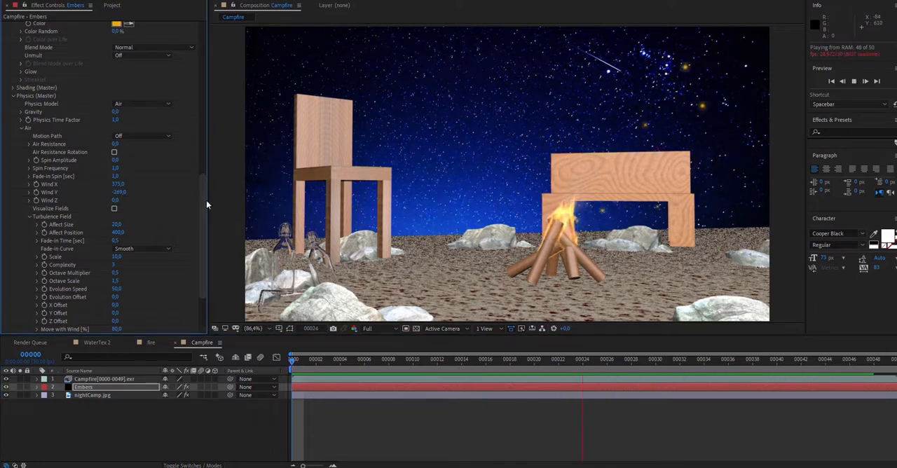
- Set the ember emitter's Velocity to 90 in Particular
{"action": "left_click_drag", "start_coordinate": [206, 200], "coordinate": [204, 38]}
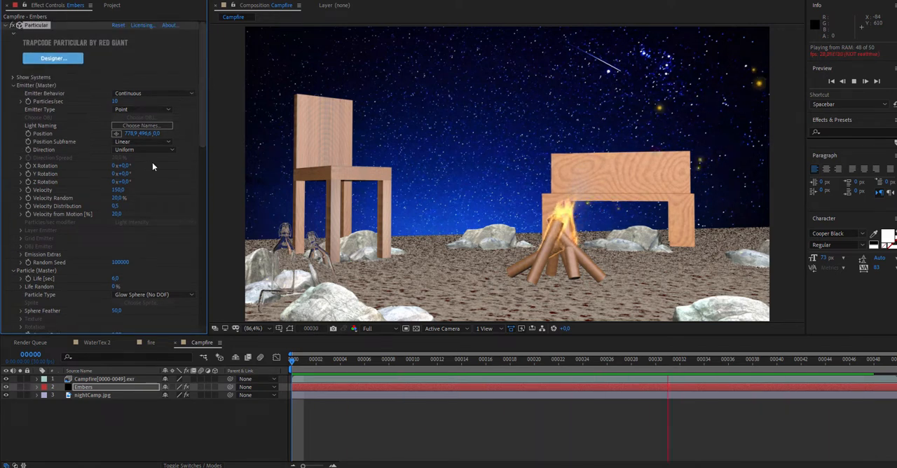
{"action": "left_click", "coordinate": [119, 190]}
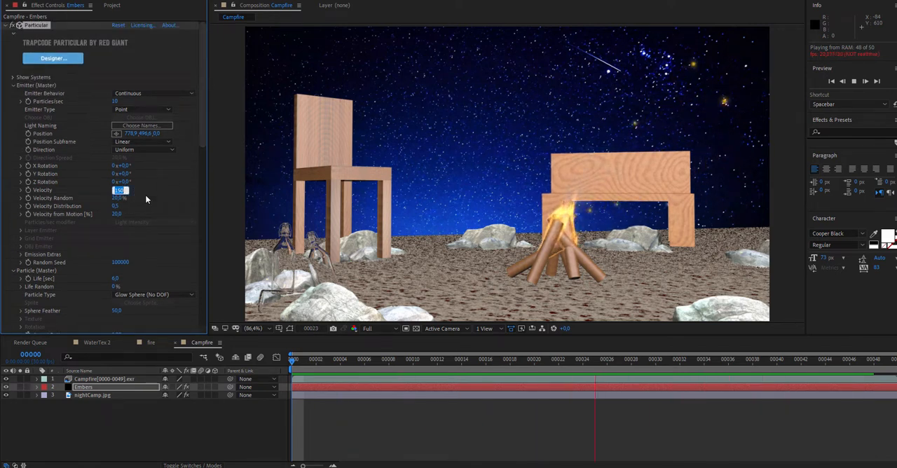
{"action": "type", "text": "90"}
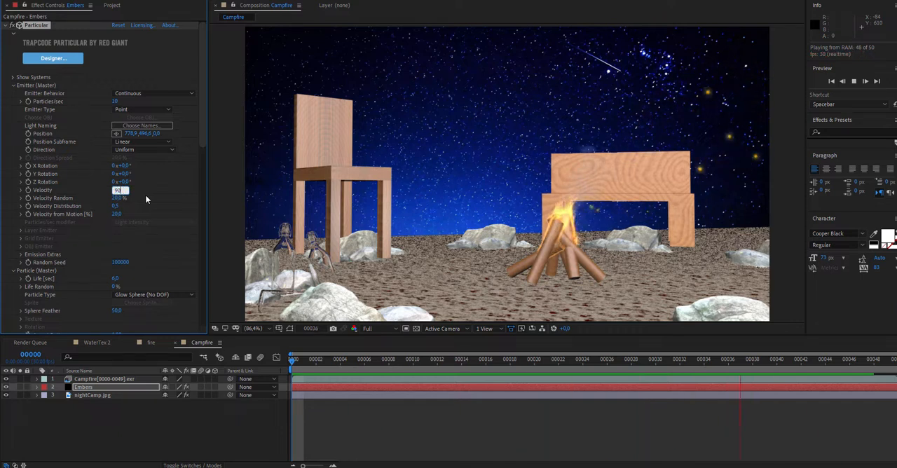
{"action": "key", "text": "Return"}
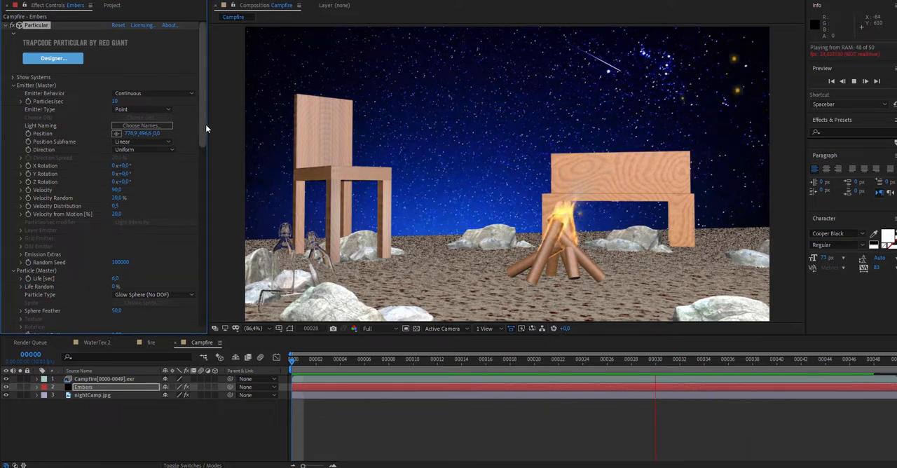
- Set the ember particle Size to 2
{"action": "scroll", "coordinate": [206, 124], "scroll_direction": "down", "scroll_amount": 1}
{"action": "scroll", "coordinate": [208, 144], "scroll_direction": "down", "scroll_amount": 6}
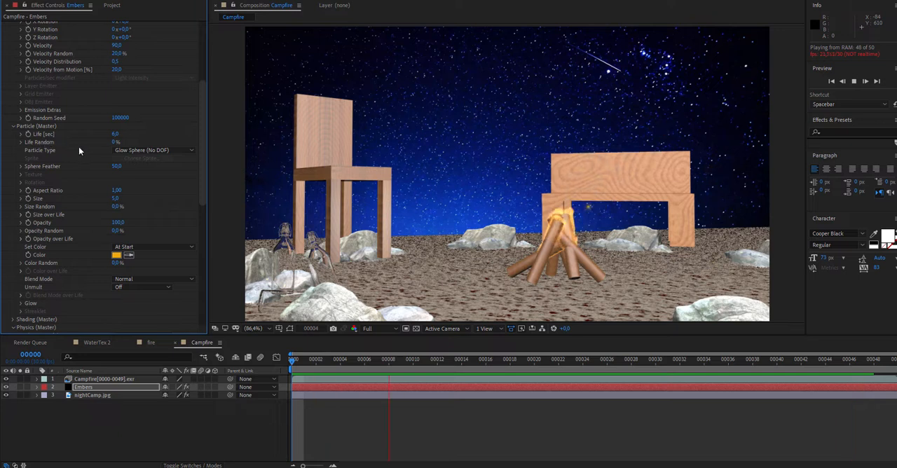
{"action": "left_click", "coordinate": [116, 198]}
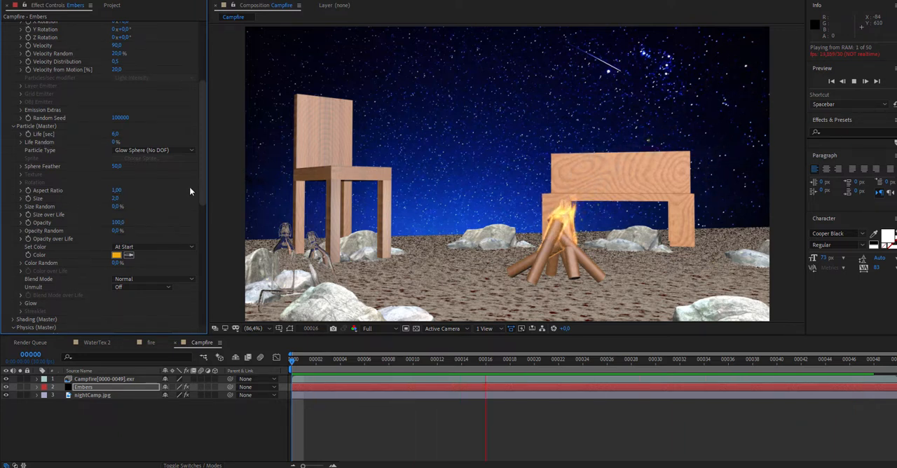
- Apply the linear descending preset to the embers' Size over Life so they shrink toward the end of their life
{"action": "left_click_drag", "start_coordinate": [202, 176], "coordinate": [206, 209]}
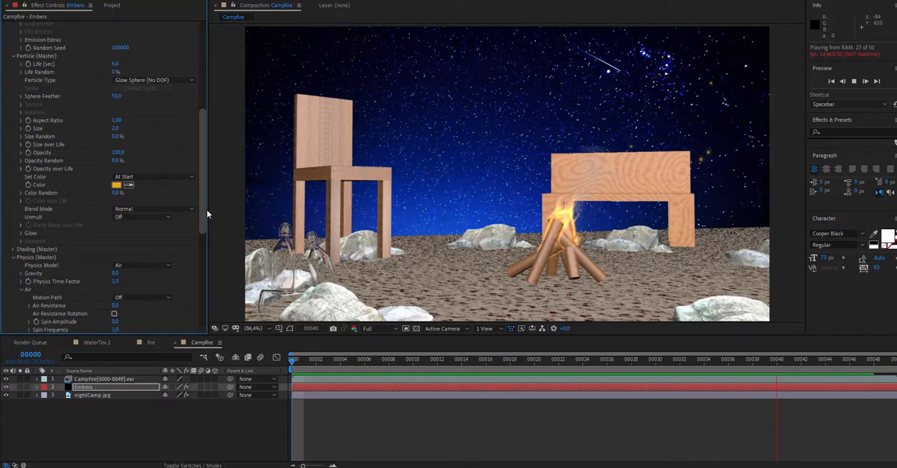
{"action": "left_click", "coordinate": [21, 145]}
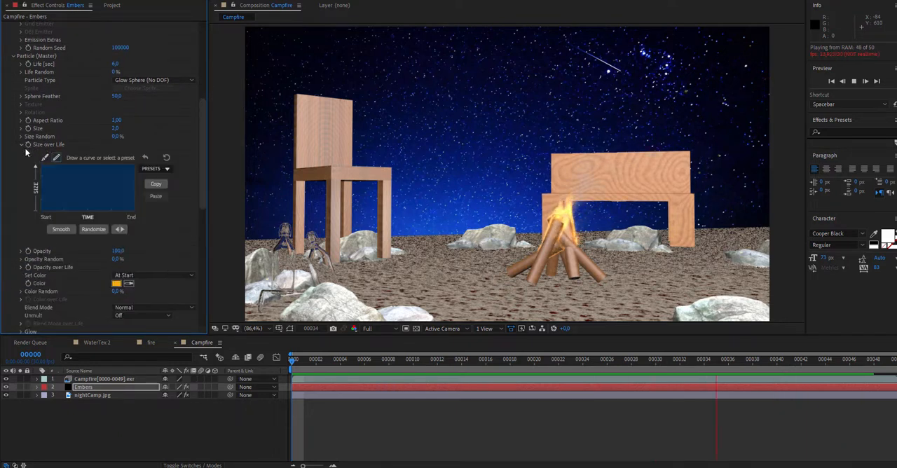
{"action": "left_click", "coordinate": [161, 182]}
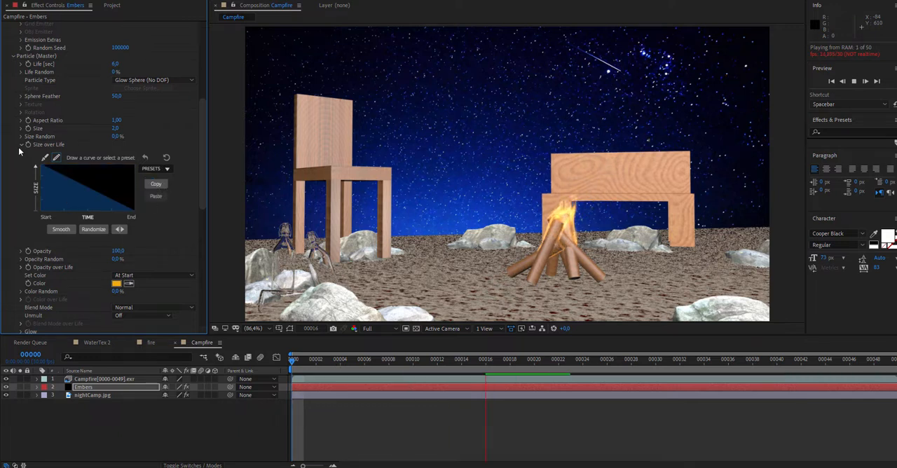
{"action": "left_click", "coordinate": [21, 145]}
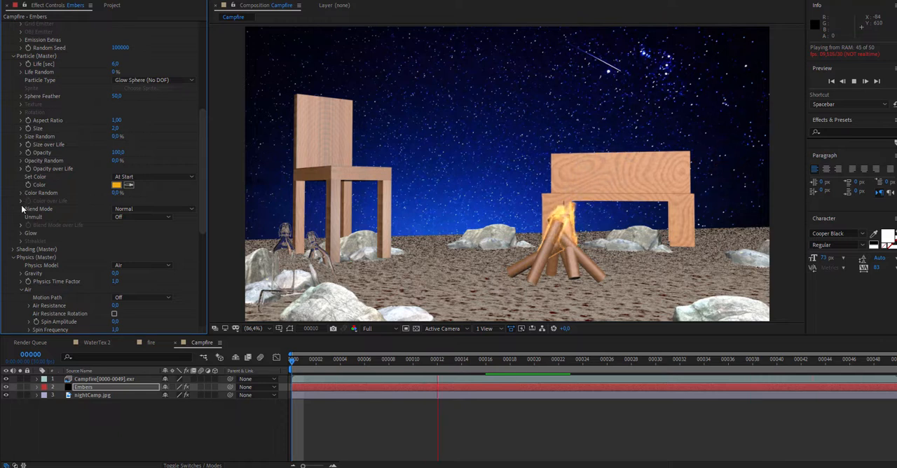
- Apply the linear descending preset to the embers' Opacity over Life so they fade out as they age
{"action": "left_click", "coordinate": [21, 169]}
{"action": "left_click", "coordinate": [21, 169]}
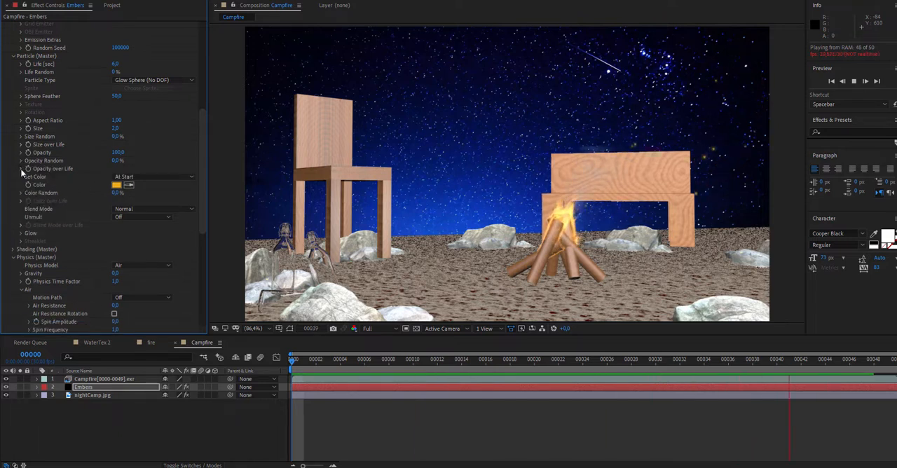
{"action": "left_click", "coordinate": [21, 169]}
{"action": "left_click", "coordinate": [155, 195]}
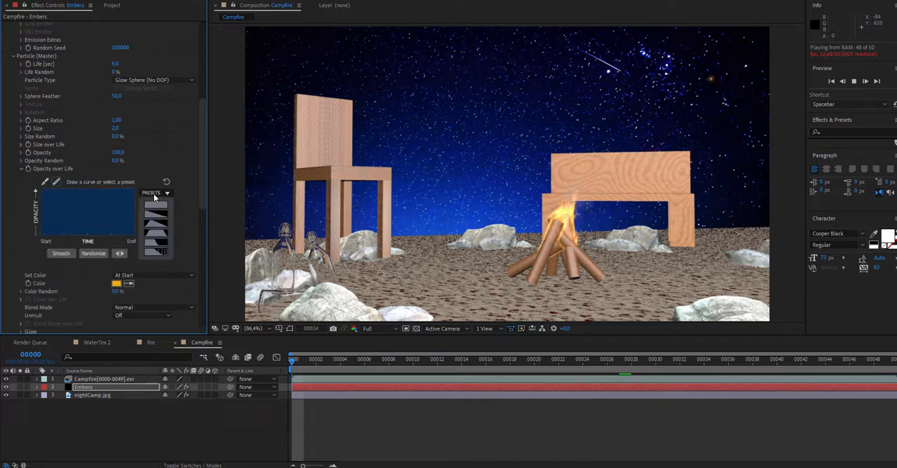
{"action": "left_click", "coordinate": [158, 217]}
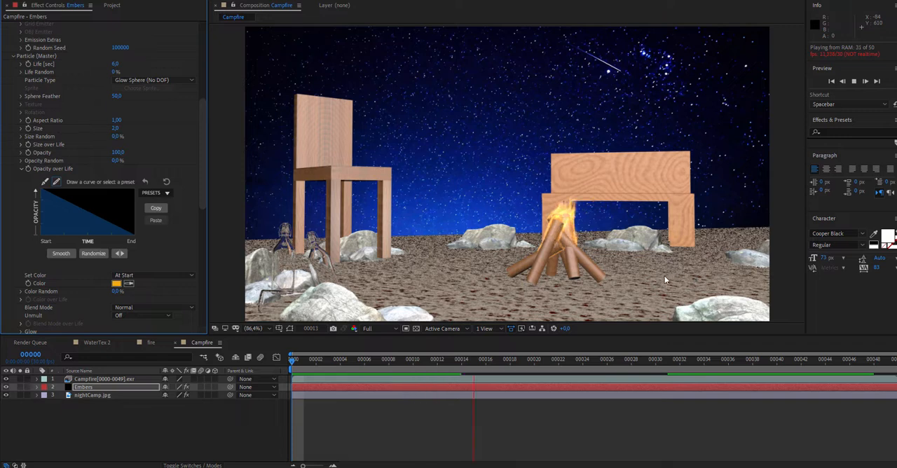
- Set the ember emitter's Particles/sec to 15
{"action": "scroll", "coordinate": [205, 66], "scroll_direction": "up", "scroll_amount": 4}
{"action": "scroll", "coordinate": [196, 77], "scroll_direction": "up", "scroll_amount": 3}
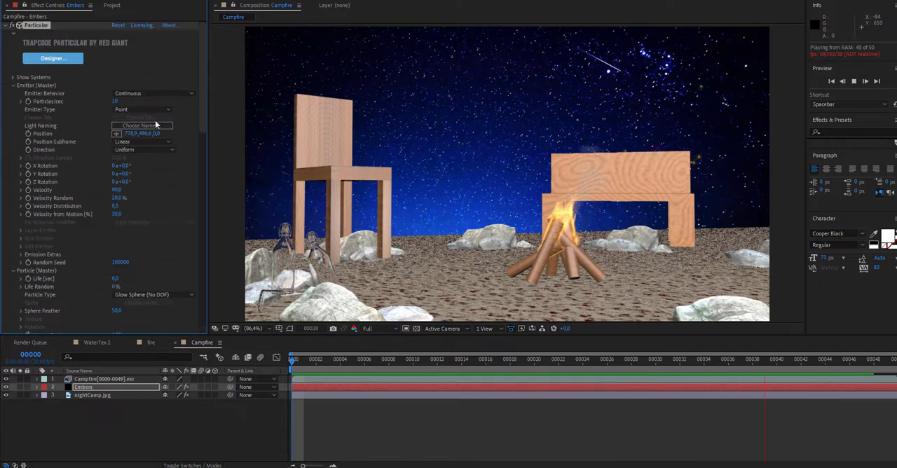
{"action": "left_click", "coordinate": [115, 102]}
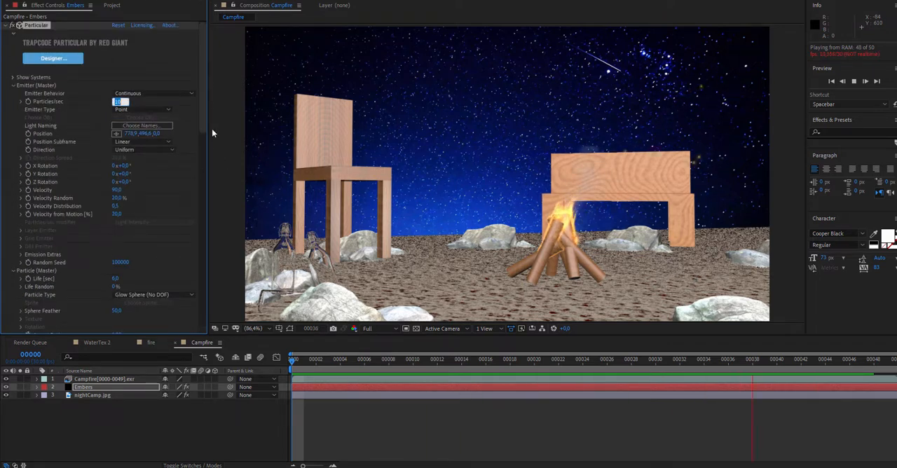
{"action": "key", "text": "Return"}
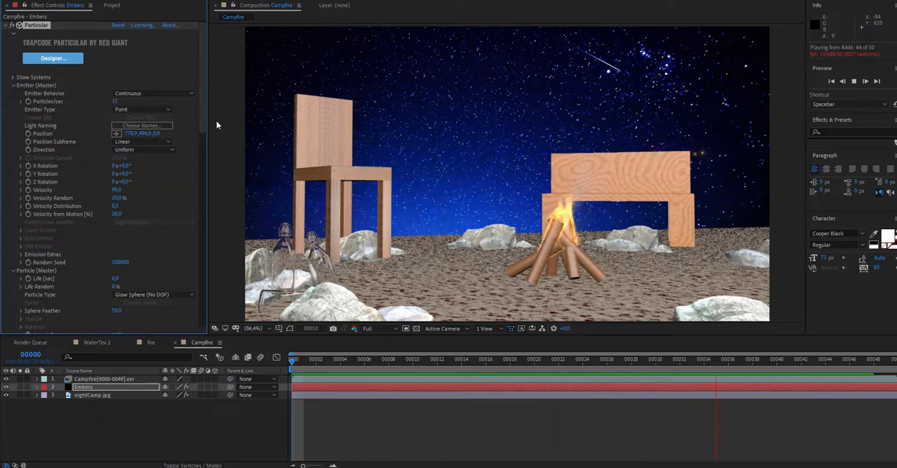
- Set the ember particle Size to 1 and check the sparks around frame 37
{"action": "left_click_drag", "start_coordinate": [203, 106], "coordinate": [192, 164]}
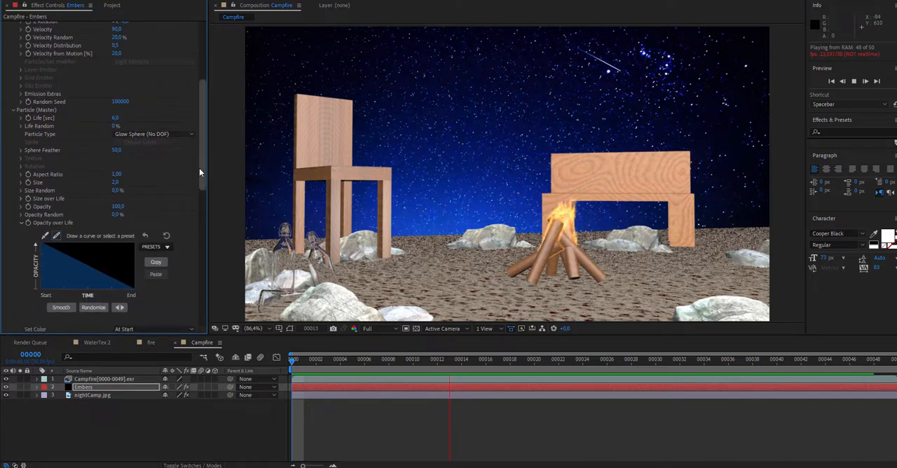
{"action": "left_click", "coordinate": [117, 182]}
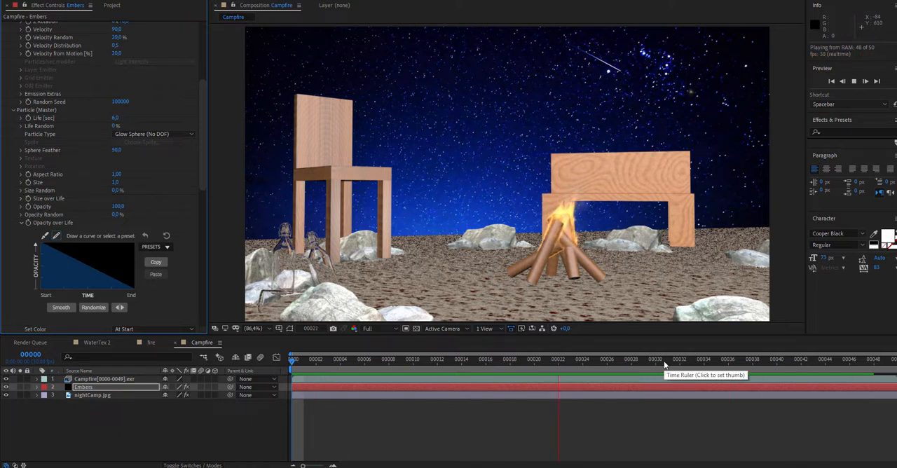
{"action": "key", "text": "space"}
{"action": "left_click_drag", "start_coordinate": [700, 364], "coordinate": [742, 371]}
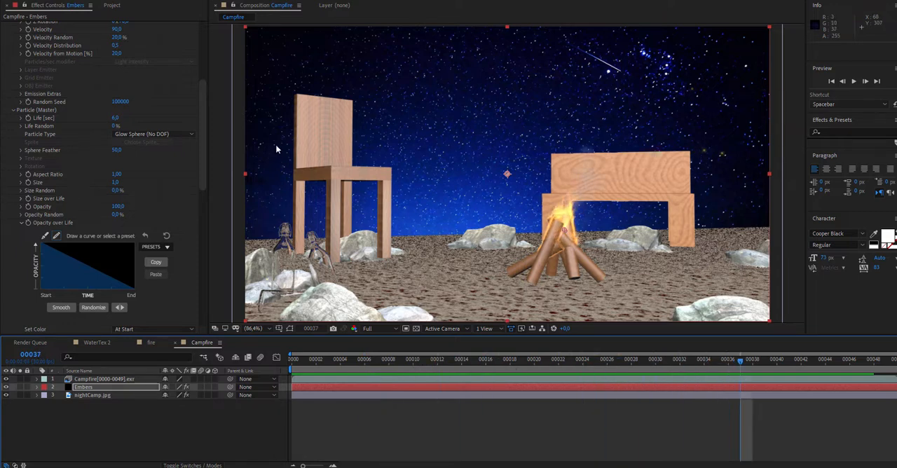
- Set the ember emitter's Particles/sec to 20 and preview the animation
{"action": "left_click_drag", "start_coordinate": [201, 137], "coordinate": [206, 60]}
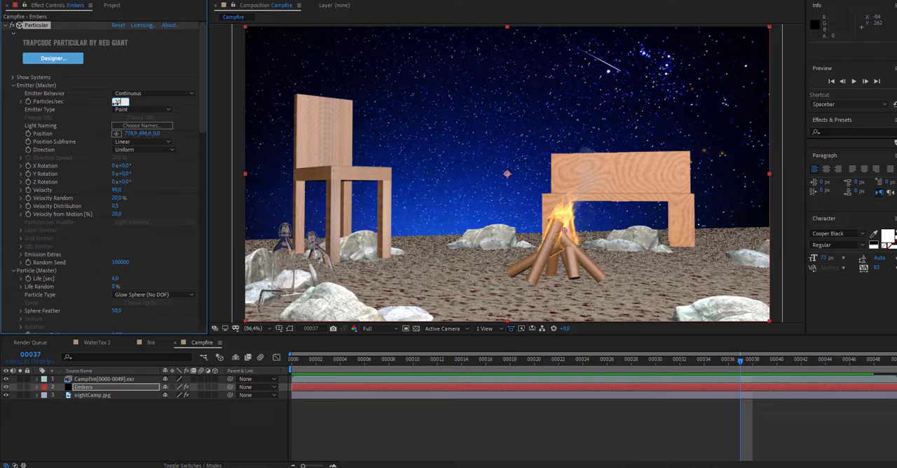
{"action": "key", "text": "Return"}
{"action": "left_click_drag", "start_coordinate": [305, 363], "coordinate": [670, 376]}
{"action": "key", "text": "space"}
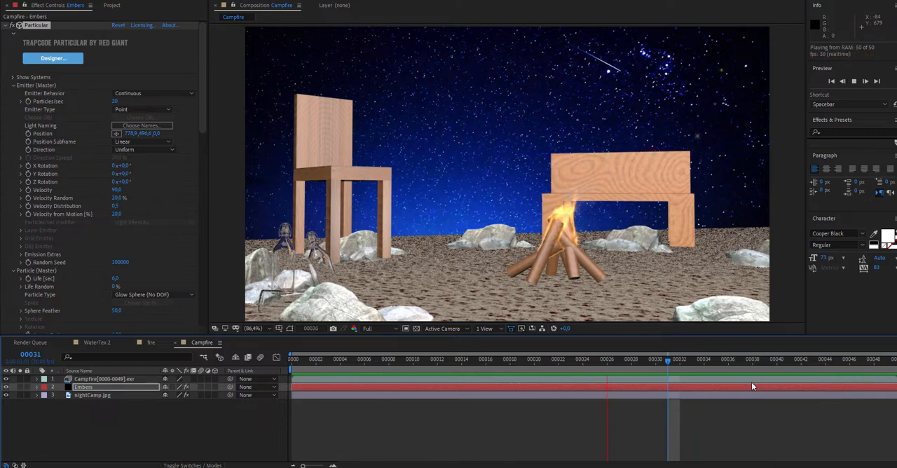
- Set the Turbulence Field's Affect Position to 600 and Affect Size to 10, checking the embers across the timeline
{"action": "left_click_drag", "start_coordinate": [203, 141], "coordinate": [219, 310]}
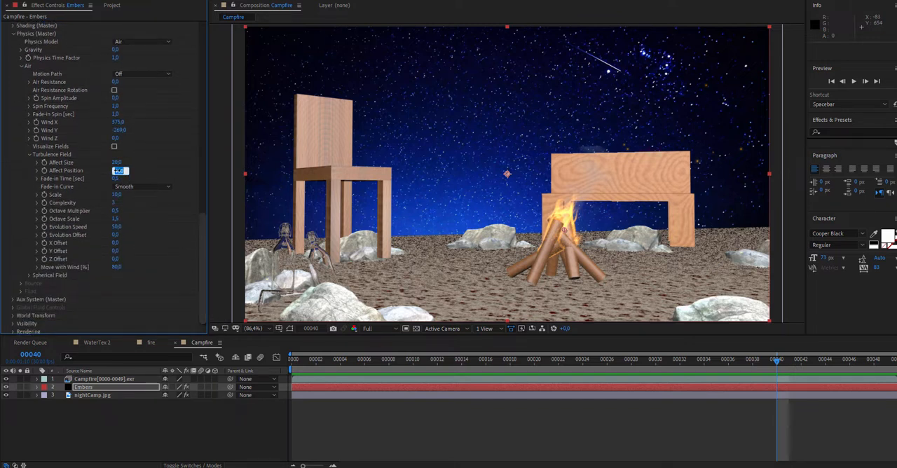
{"action": "key", "text": "Return"}
{"action": "left_click", "coordinate": [117, 162]}
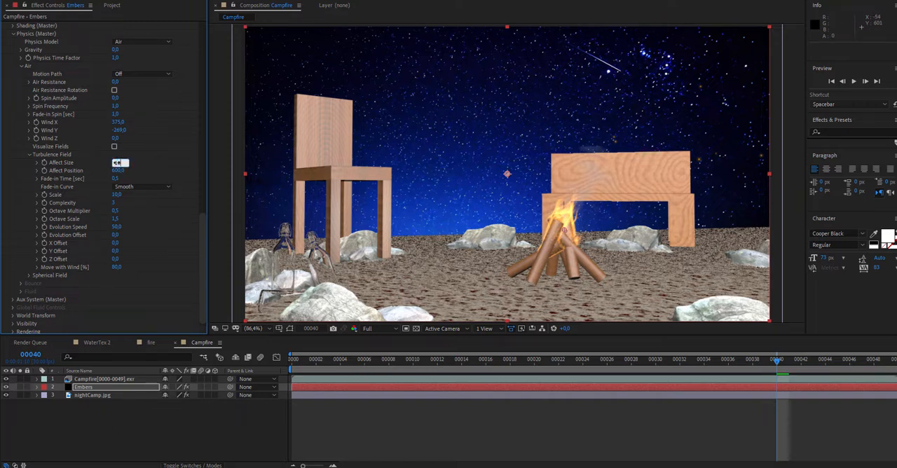
{"action": "left_click_drag", "start_coordinate": [340, 359], "coordinate": [570, 380]}
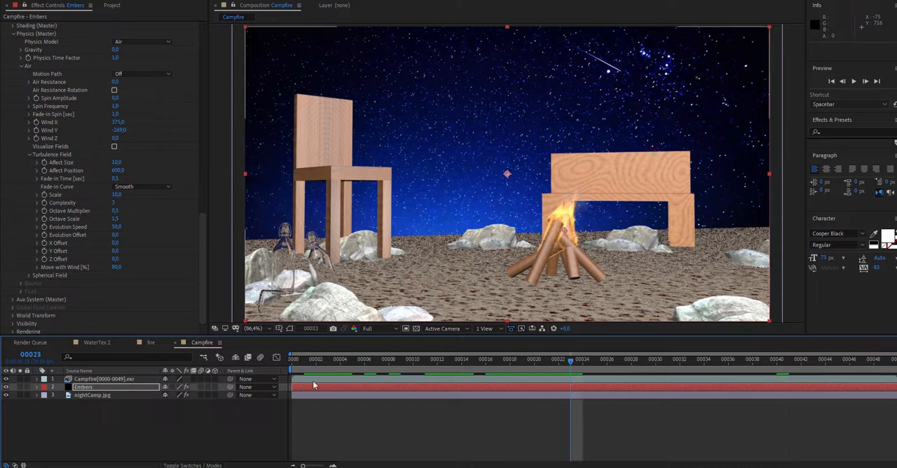
- Switch Particular's Motion Blur rendering setting to On and preview the embers
{"action": "left_click", "coordinate": [13, 331]}
{"action": "scroll", "coordinate": [195, 262], "scroll_direction": "down", "scroll_amount": 2}
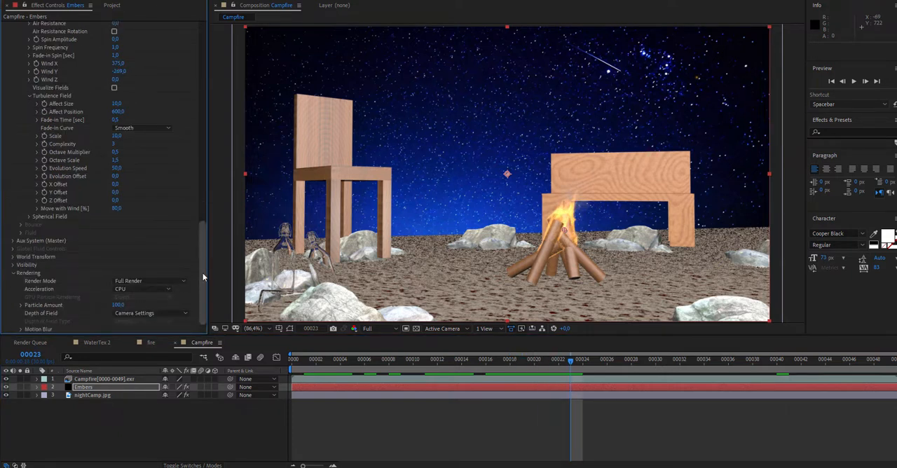
{"action": "left_click", "coordinate": [20, 329]}
{"action": "scroll", "coordinate": [183, 310], "scroll_direction": "down", "scroll_amount": 2}
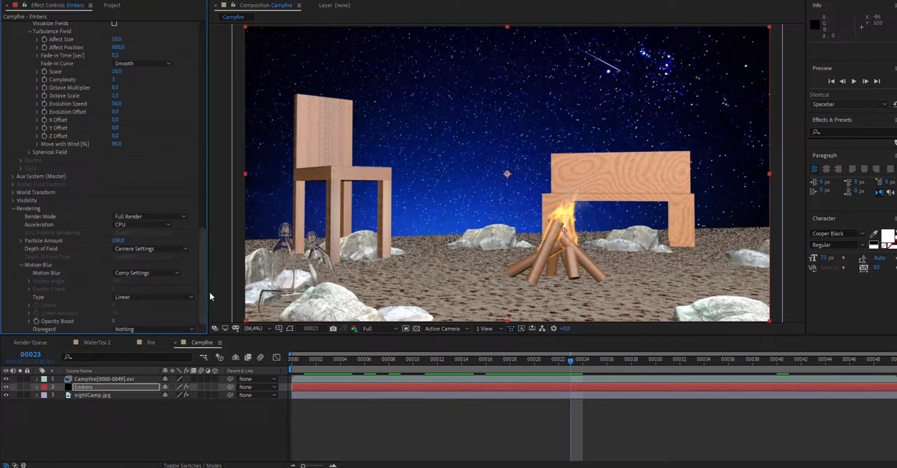
{"action": "left_click", "coordinate": [158, 272]}
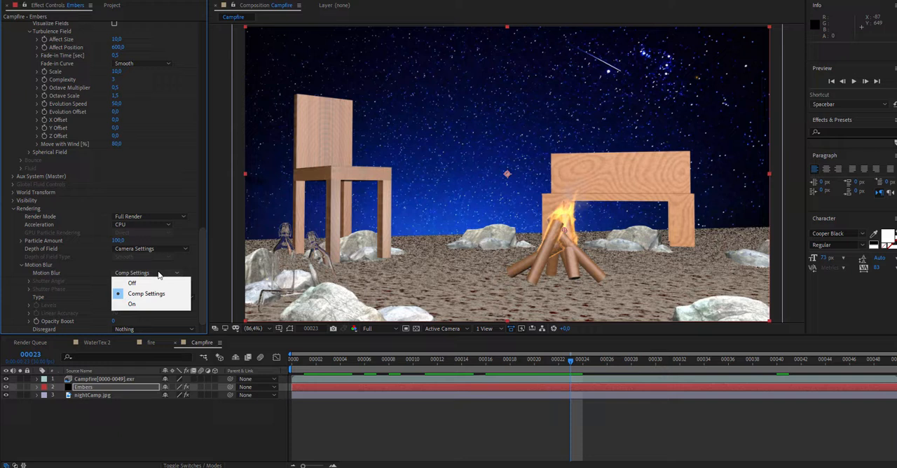
{"action": "left_click", "coordinate": [140, 304]}
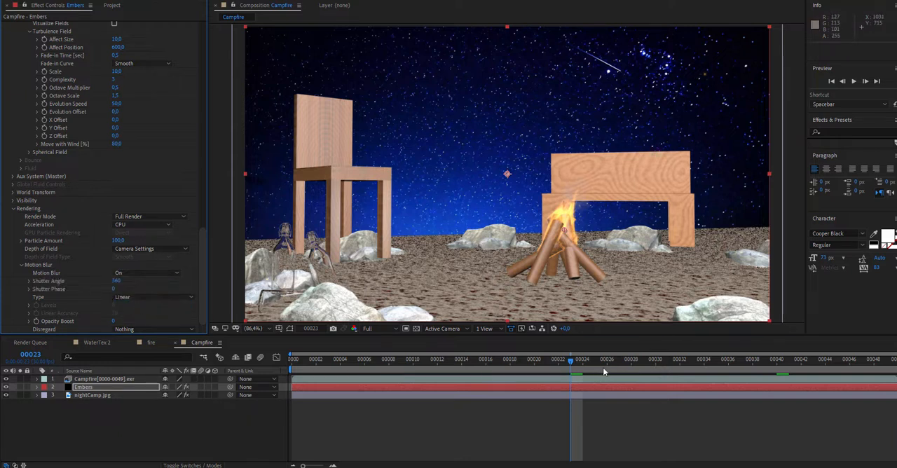
{"action": "key", "text": "space"}
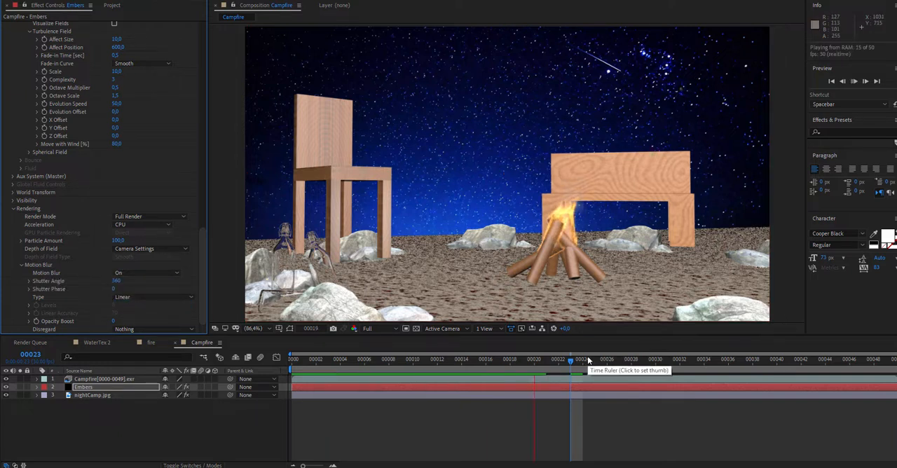